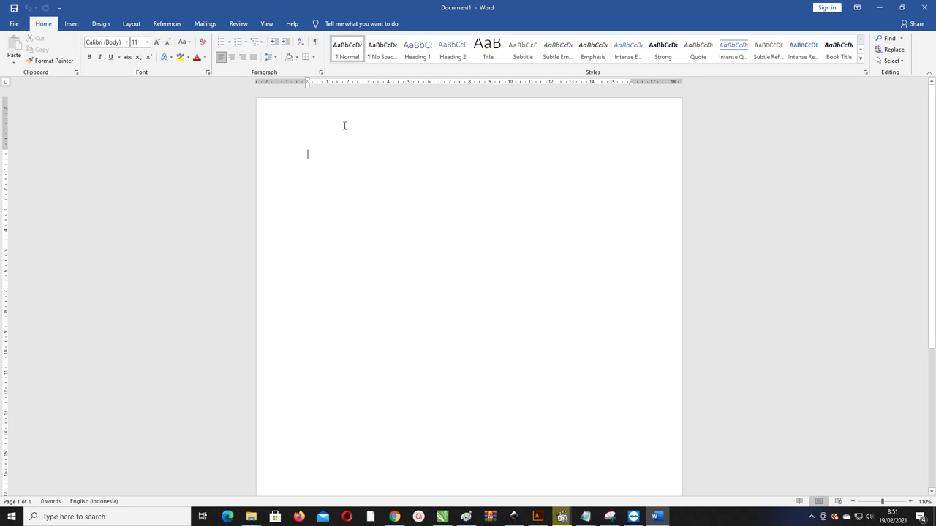
# Step: Set the blank page size to A4 and switch its orientation to Landscape
pyautogui.scroll(-2, 282, 120)
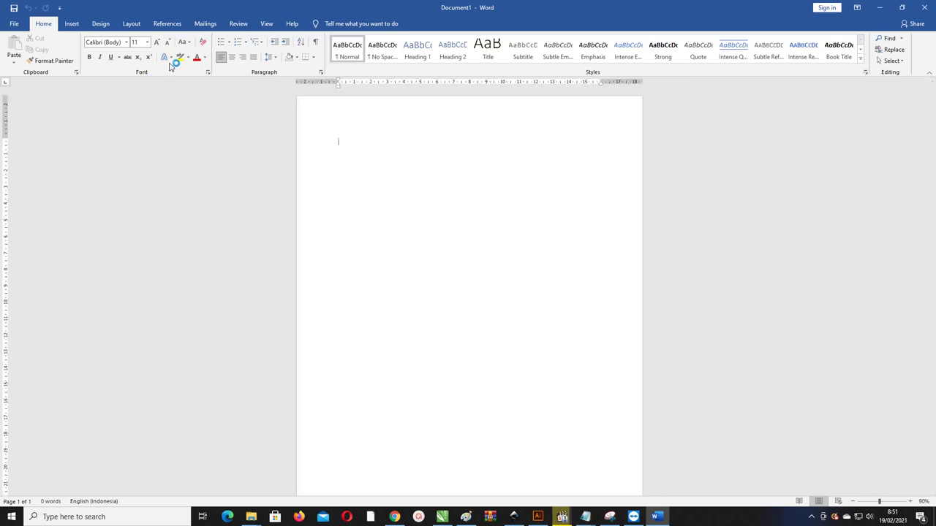
pyautogui.click(139, 25)
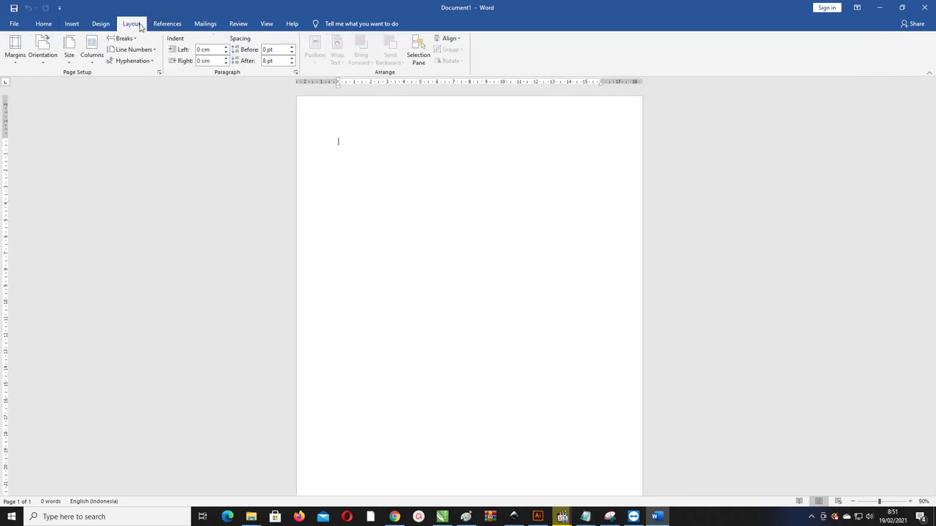
pyautogui.click(42, 50)
pyautogui.click(74, 52)
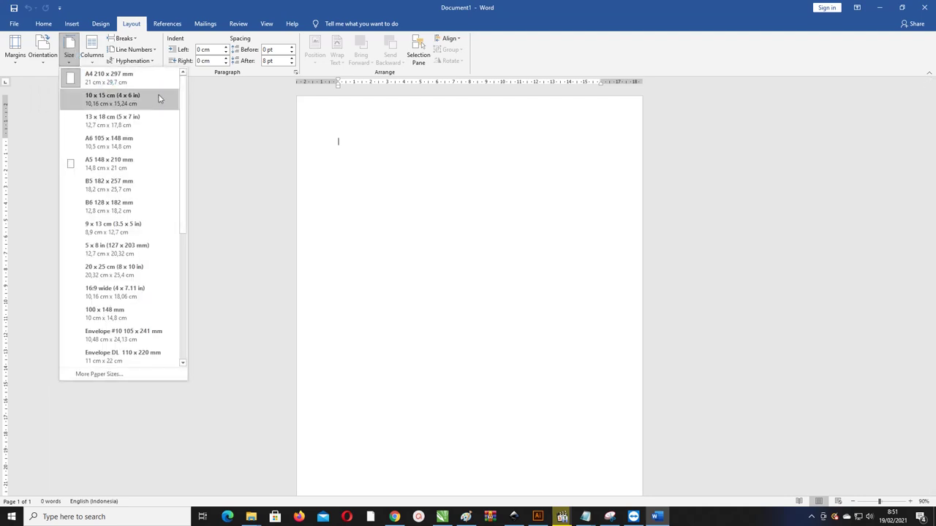
pyautogui.click(138, 80)
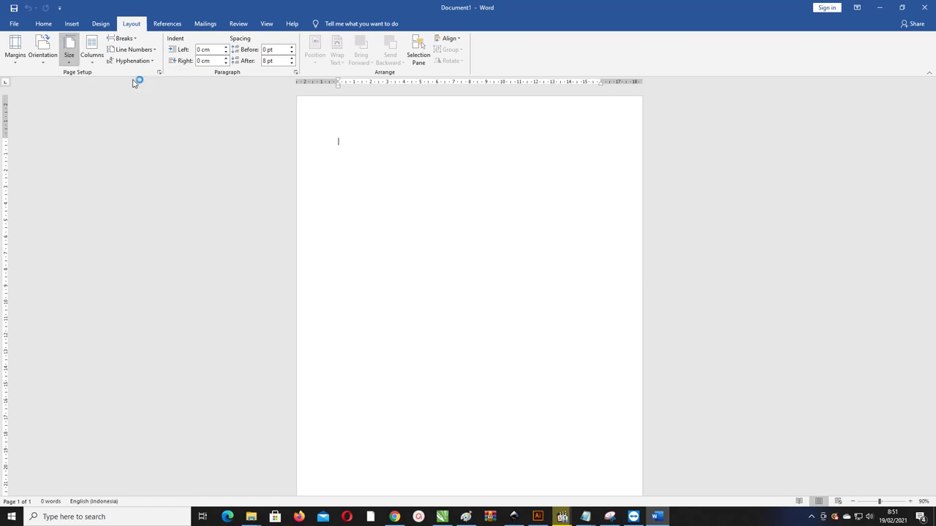
pyautogui.click(41, 57)
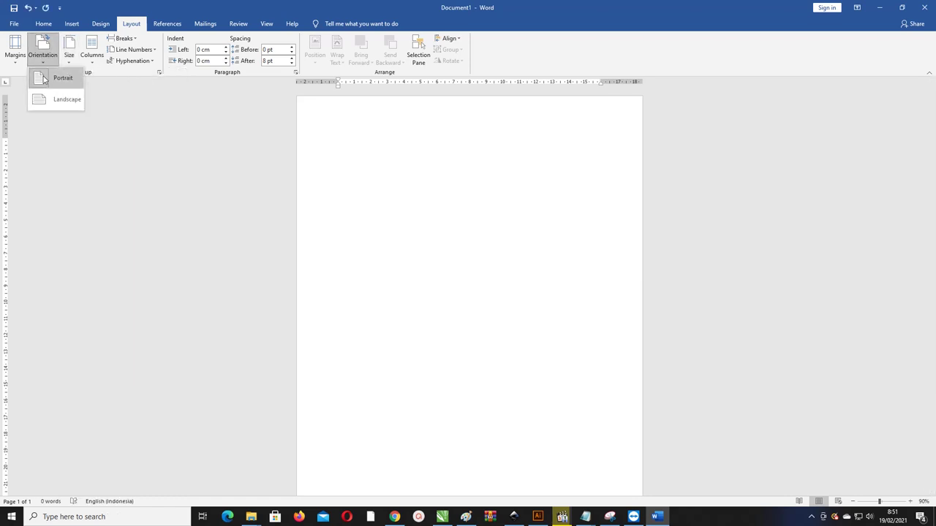
pyautogui.click(55, 100)
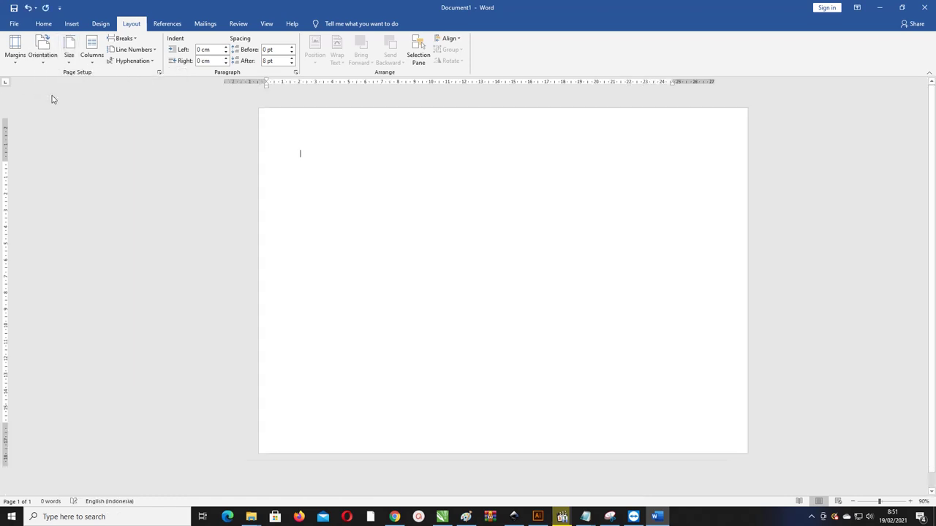
pyautogui.click(15, 50)
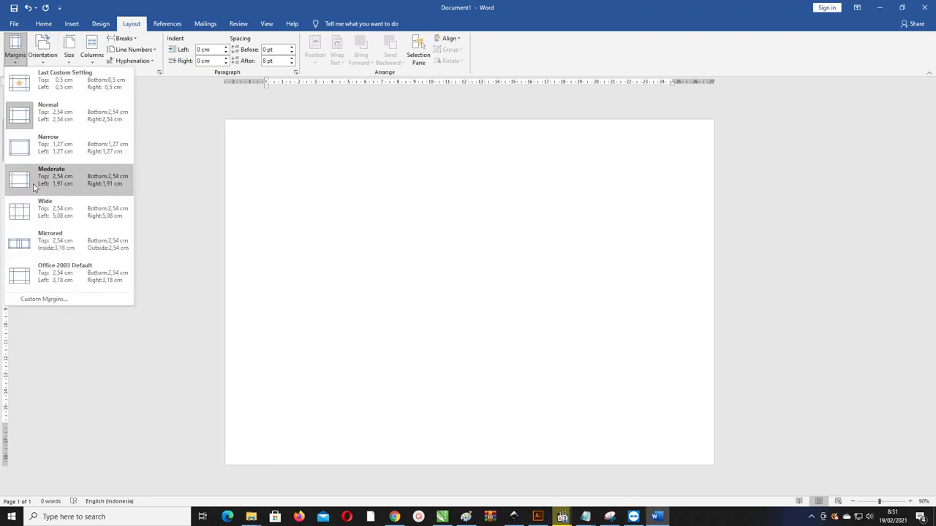
# Step: Enter 0,5 cm for the top, left, bottom and right margins in Custom Margins
pyautogui.click(71, 295)
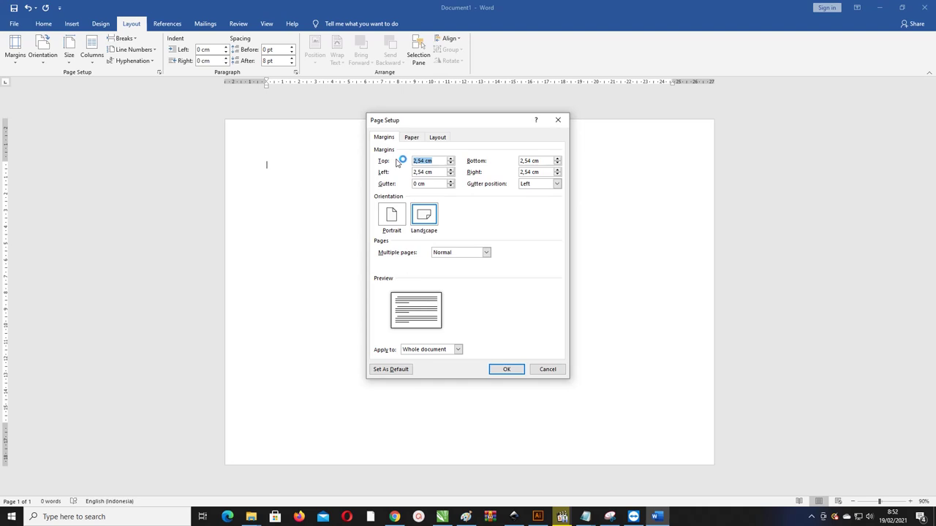
pyautogui.write('0')
pyautogui.write('m')
pyautogui.moveTo(433, 160); pyautogui.dragTo(380, 154)
pyautogui.press('Tab')
pyautogui.write('0,5 cm')
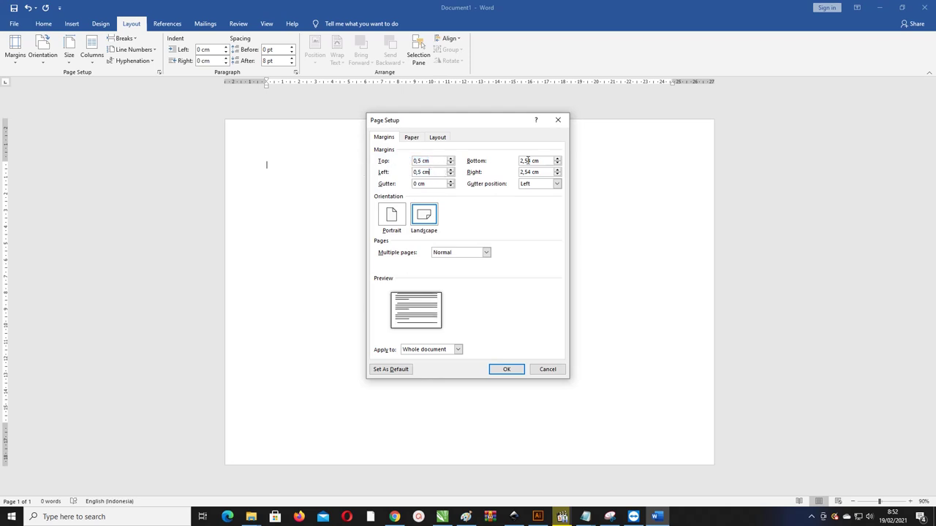
pyautogui.press('Tab')
pyautogui.write('0,5 cm')
pyautogui.press('Tab')
pyautogui.write('0,5 cm')
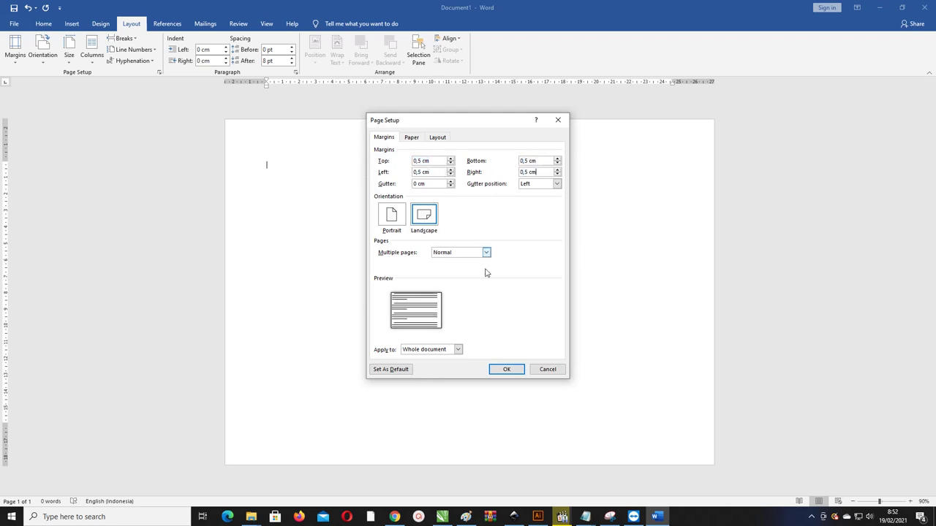
pyautogui.click(501, 371)
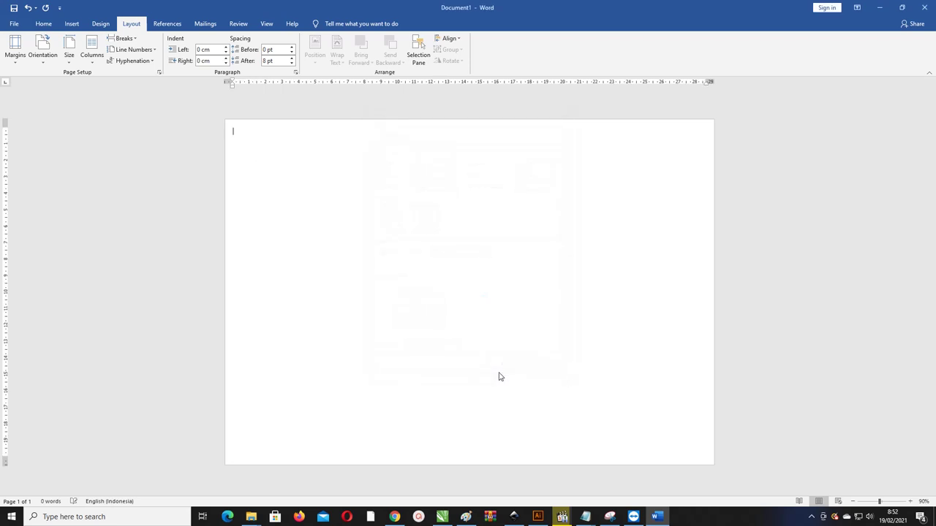
# Step: Draw a rectangle shape in the upper-left area of the page
pyautogui.click(73, 26)
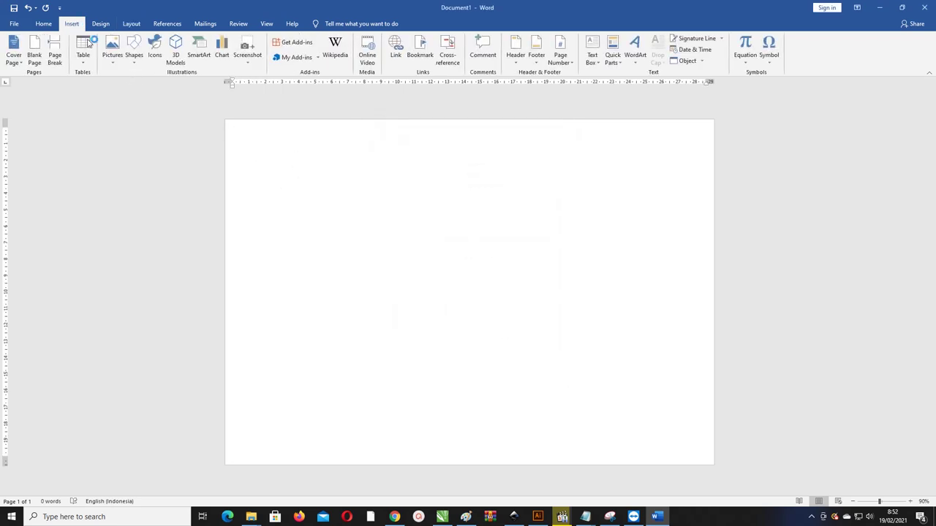
pyautogui.click(136, 64)
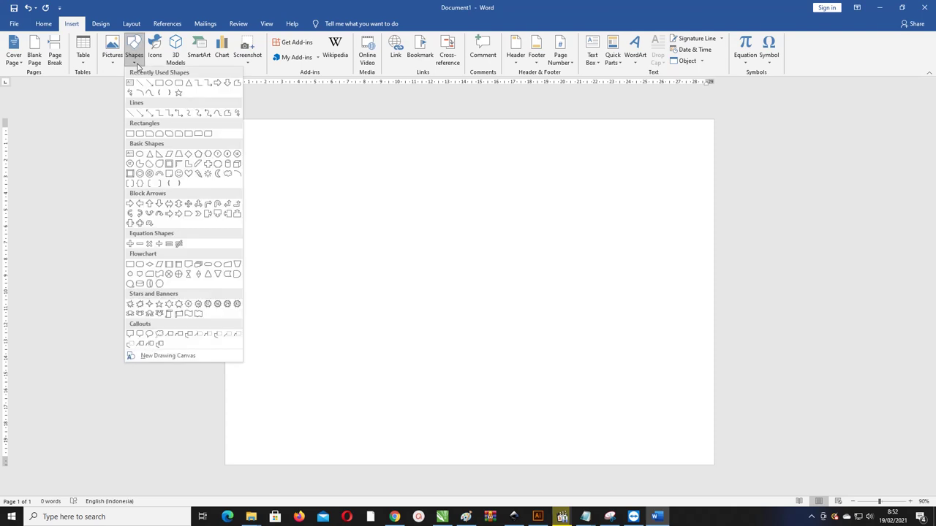
pyautogui.click(159, 82)
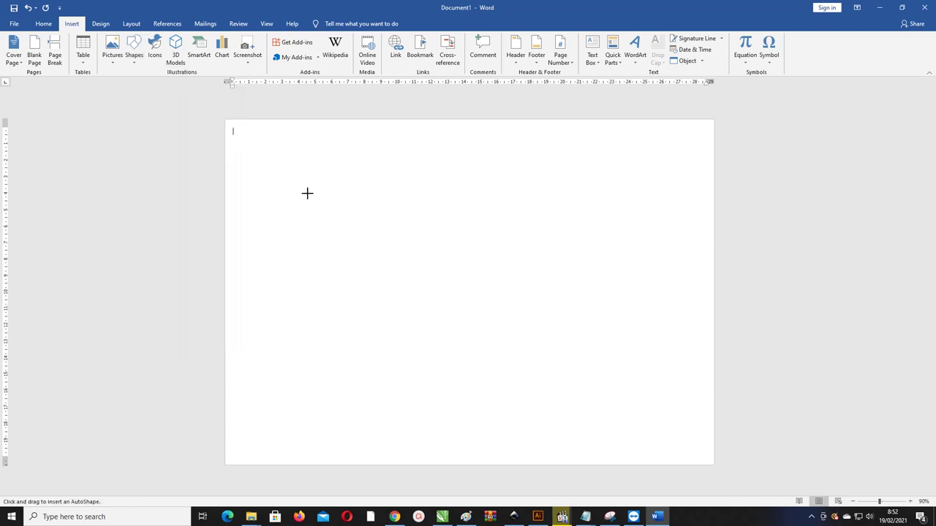
pyautogui.moveTo(308, 180); pyautogui.dragTo(400, 317)
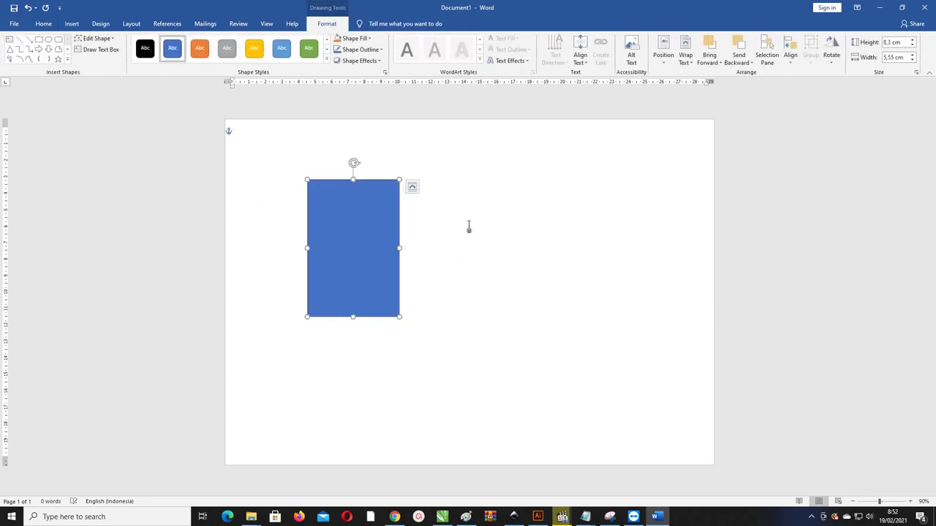
# Step: Change the rectangle's height to 8,5 cm
pyautogui.click(891, 42)
pyautogui.click(891, 42)
pyautogui.press('BackSpace')
pyautogui.write('5')
pyautogui.click(895, 57)
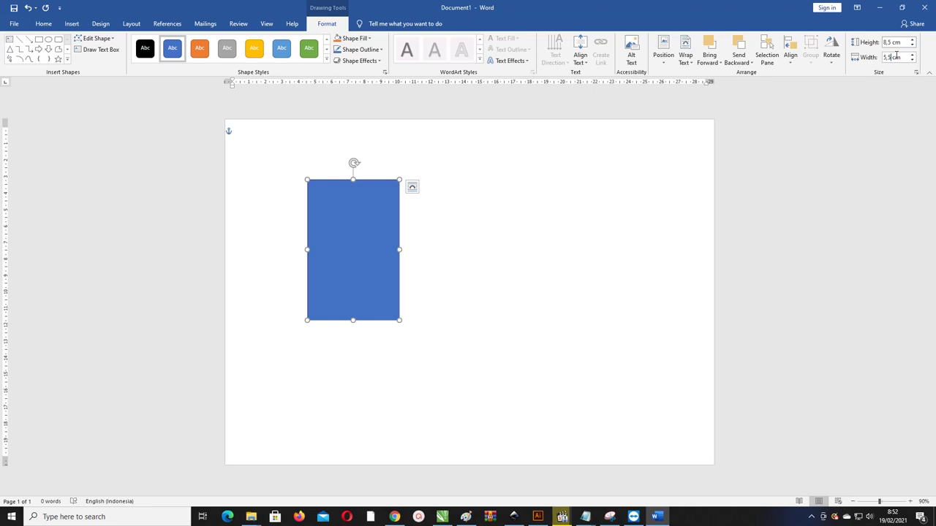
# Step: Apply the 5,5 cm width, move the rectangle up-left and remove its outline
pyautogui.click(571, 189)
pyautogui.click(345, 208)
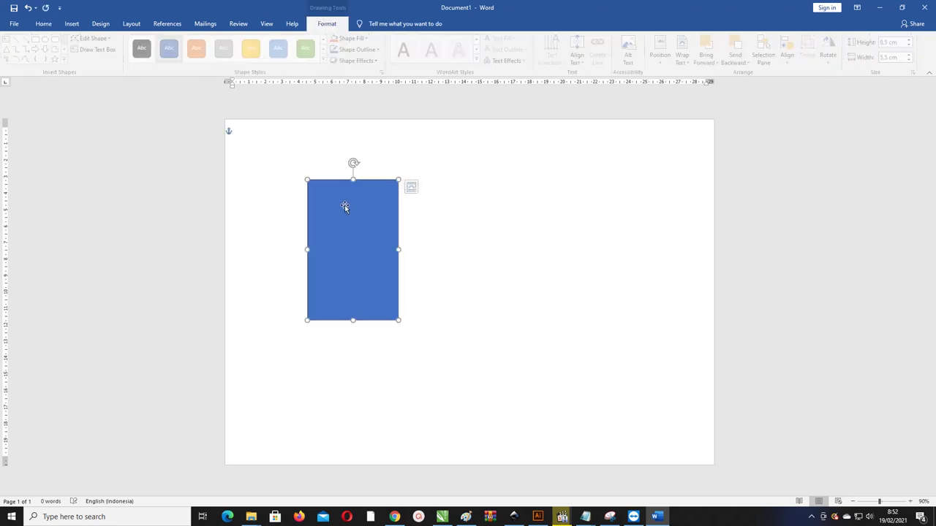
pyautogui.moveTo(345, 208); pyautogui.dragTo(325, 171)
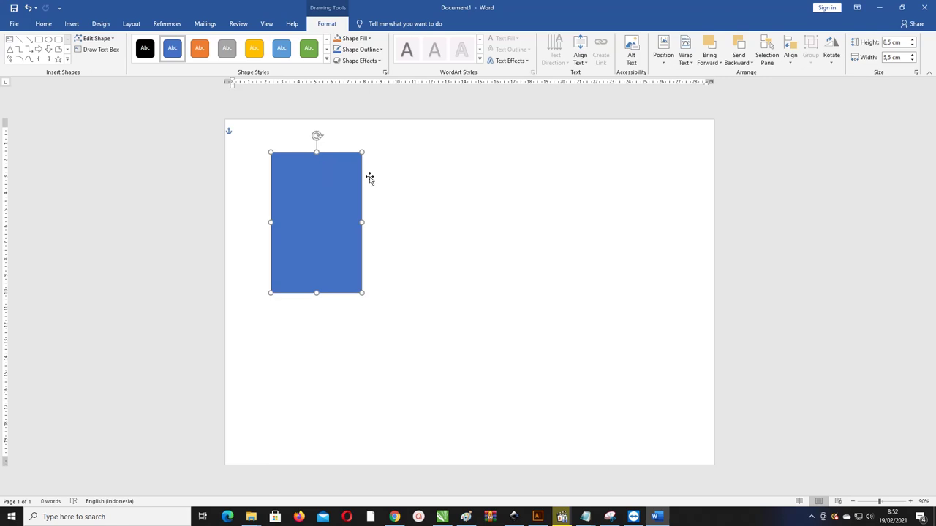
pyautogui.click(365, 49)
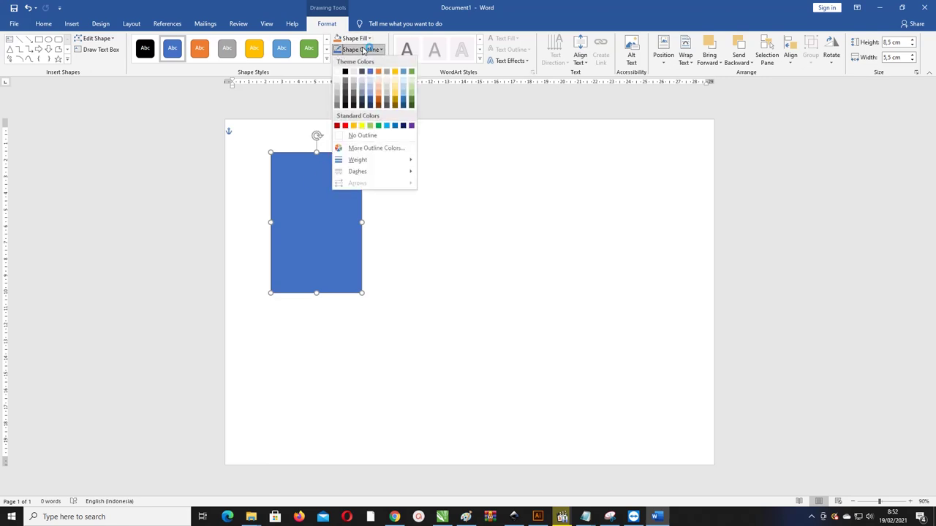
pyautogui.click(351, 134)
# Step: Choose the orange wave image Download Name Tag Word Gratis (10) as the rectangle's picture fill
pyautogui.click(366, 41)
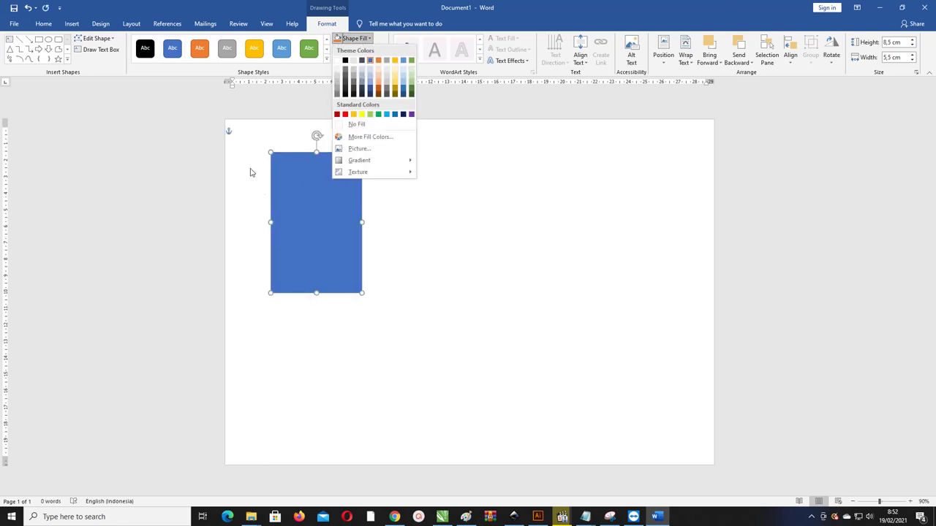
pyautogui.click(359, 148)
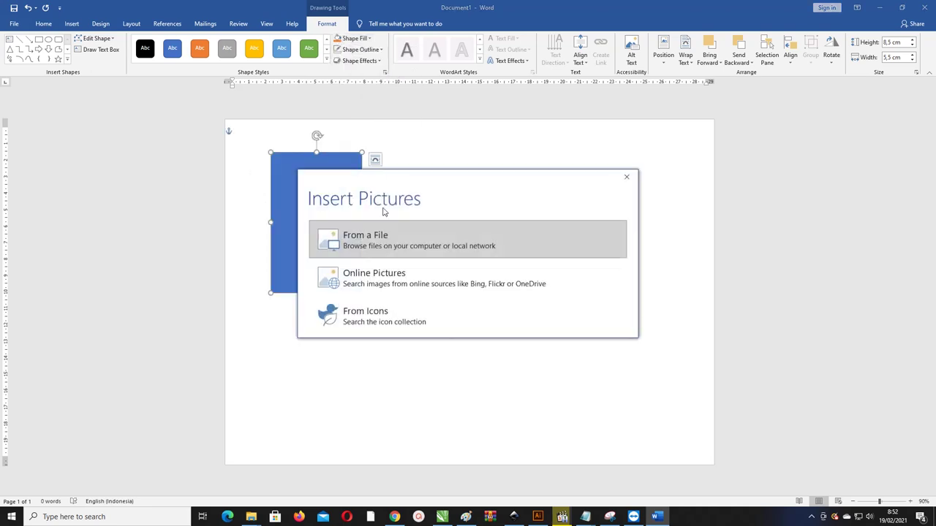
pyautogui.click(390, 235)
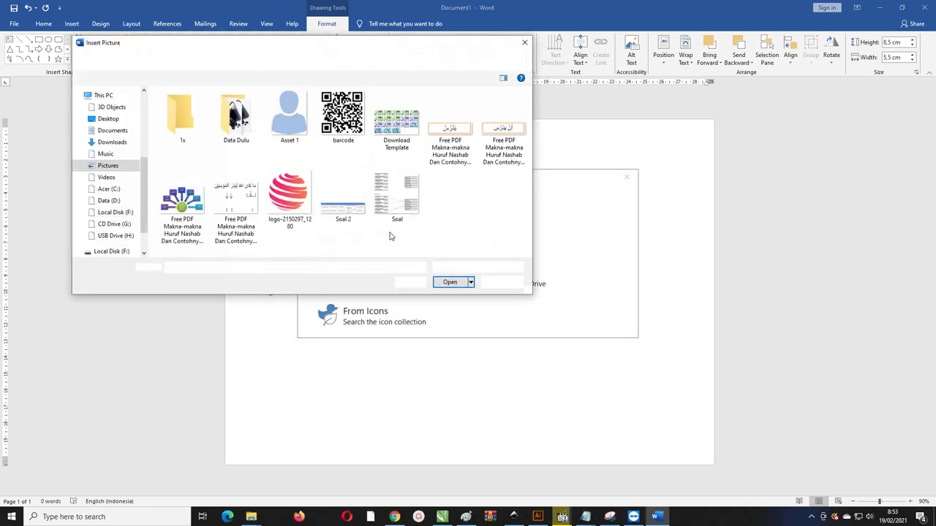
pyautogui.click(487, 79)
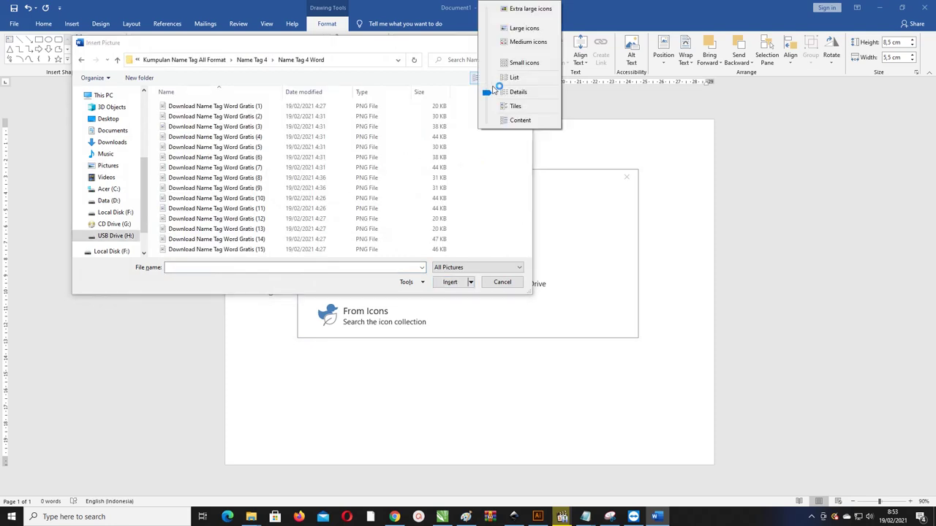
pyautogui.click(516, 11)
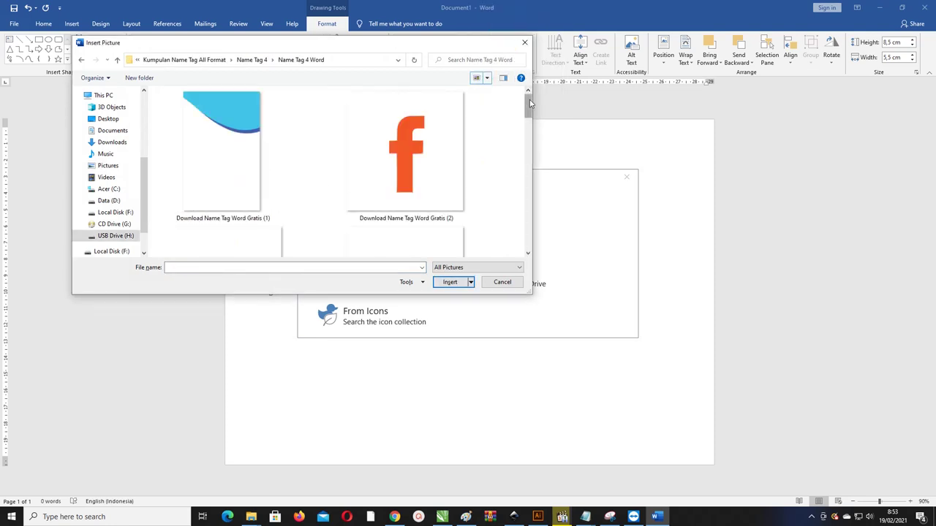
pyautogui.moveTo(528, 106)
pyautogui.mouseDown()
pyautogui.moveTo(530, 183)
pyautogui.moveTo(516, 88)
pyautogui.moveTo(520, 224)
pyautogui.moveTo(523, 182)
pyautogui.mouseUp()
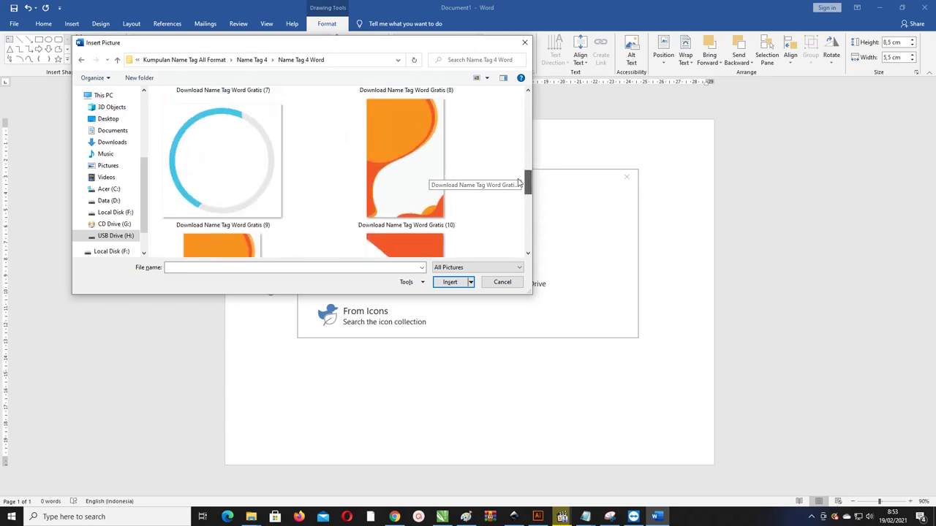
pyautogui.click(416, 204)
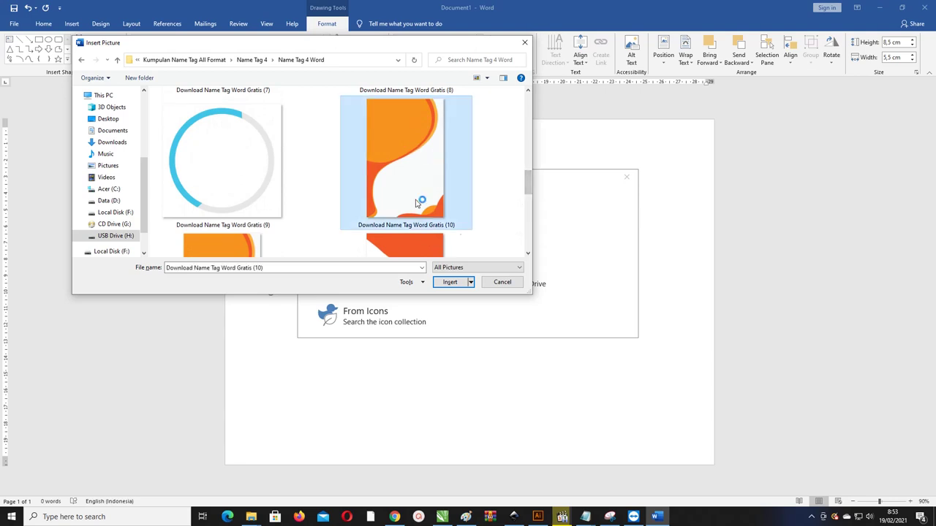
# Step: Insert the orange wave fill, nudge the card slightly and set its outline to No Outline
pyautogui.click(450, 282)
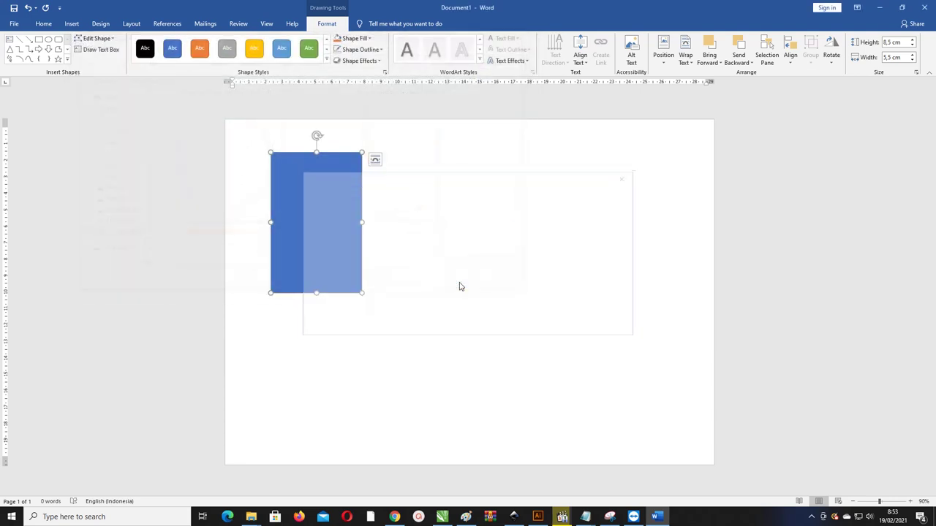
pyautogui.scroll(17, 290, 176)
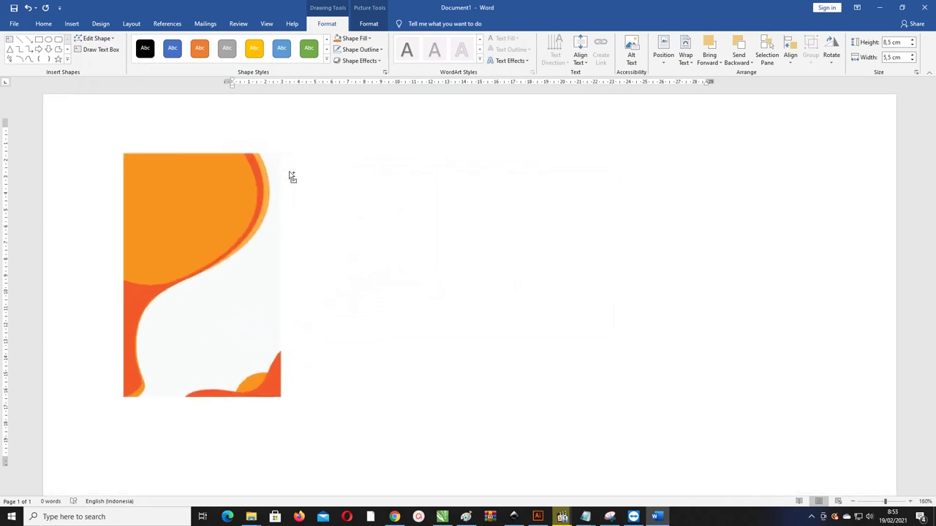
pyautogui.scroll(3, 283, 175)
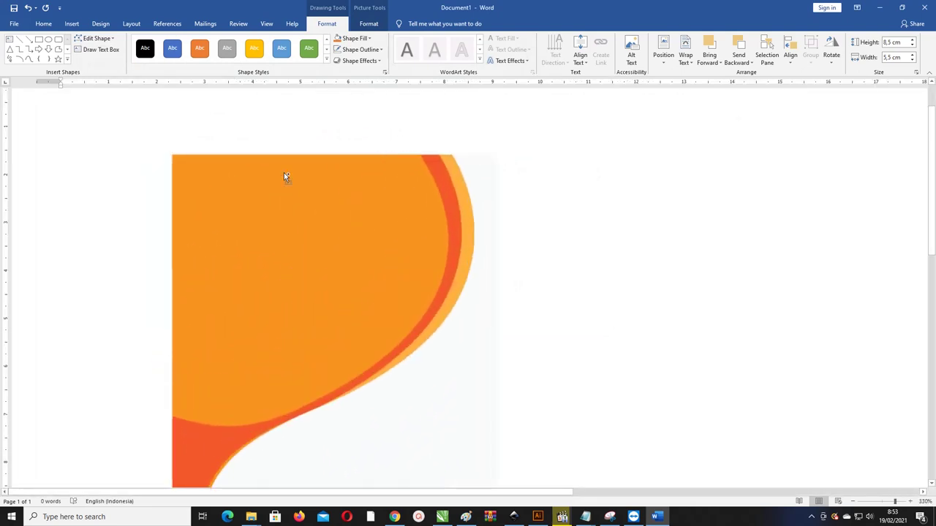
pyautogui.scroll(-5, 285, 176)
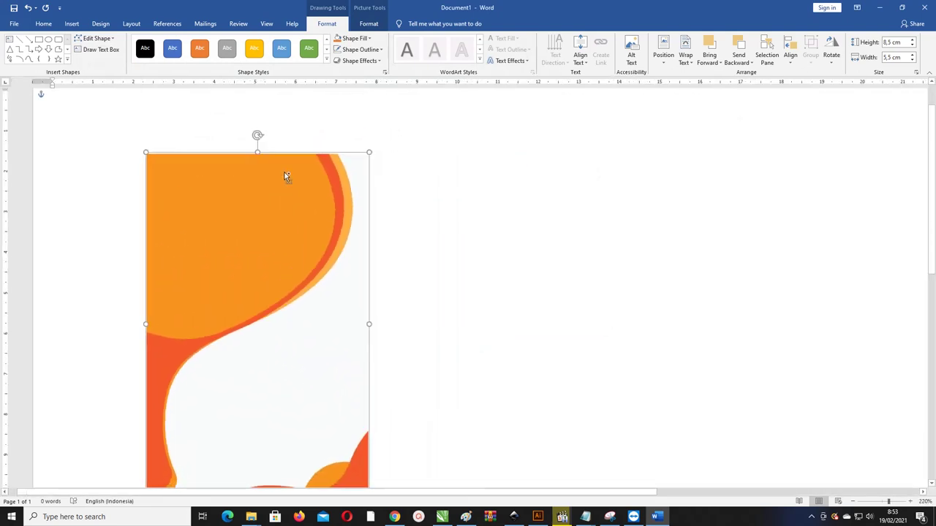
pyautogui.scroll(-3, 285, 176)
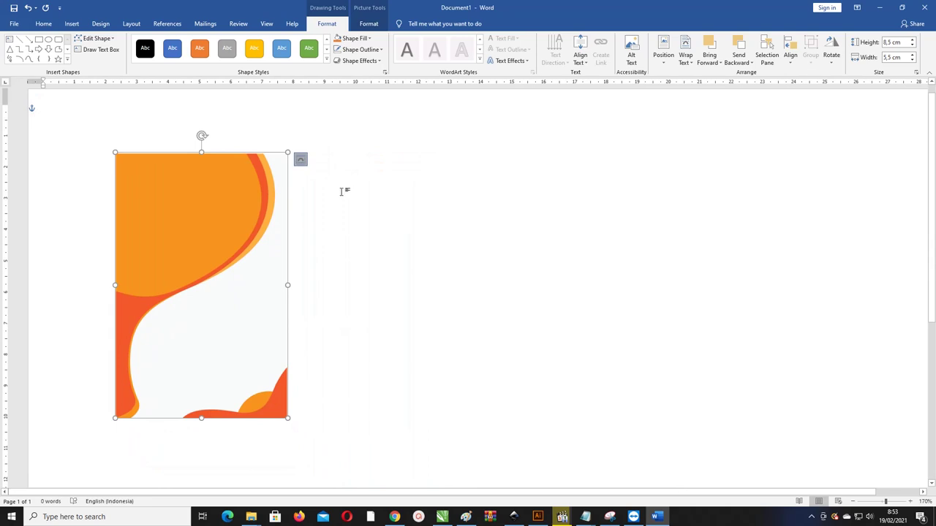
pyautogui.moveTo(223, 192); pyautogui.dragTo(232, 187)
pyautogui.click(358, 52)
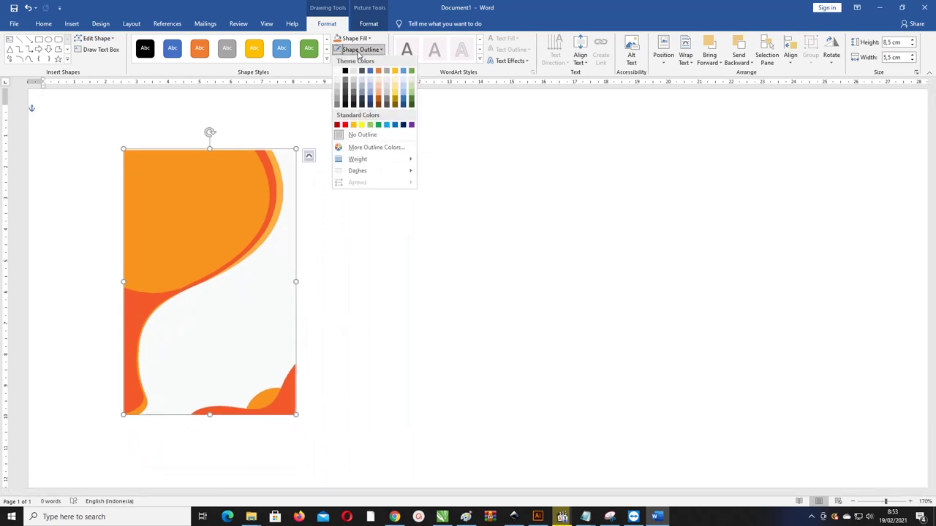
pyautogui.click(363, 135)
# Step: Ctrl-drag the orange card to place a duplicate copy to its right
pyautogui.click(401, 169)
pyautogui.click(169, 172)
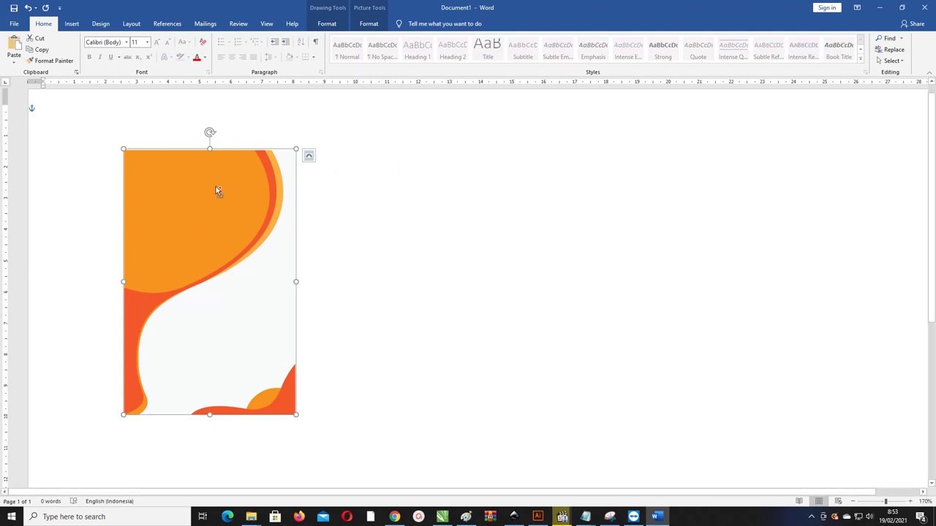
pyautogui.keyDown('ctrl'); pyautogui.moveTo(217, 192); pyautogui.dragTo(408, 181); pyautogui.keyUp('ctrl')
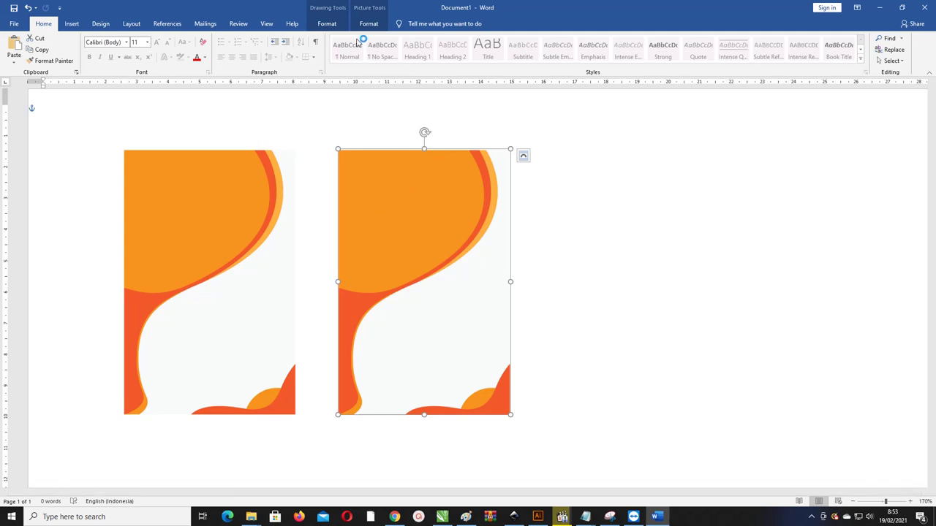
# Step: Change the duplicate card's shape to an oval
pyautogui.click(327, 23)
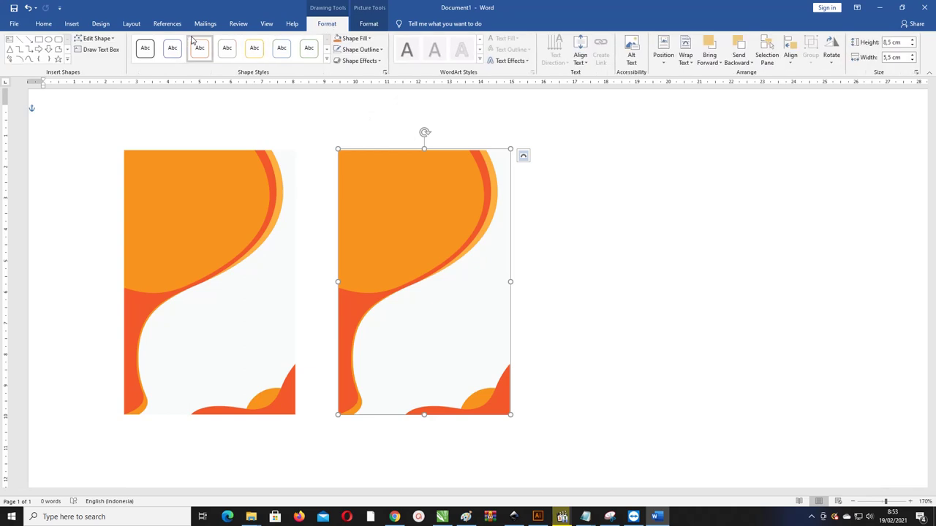
pyautogui.click(100, 41)
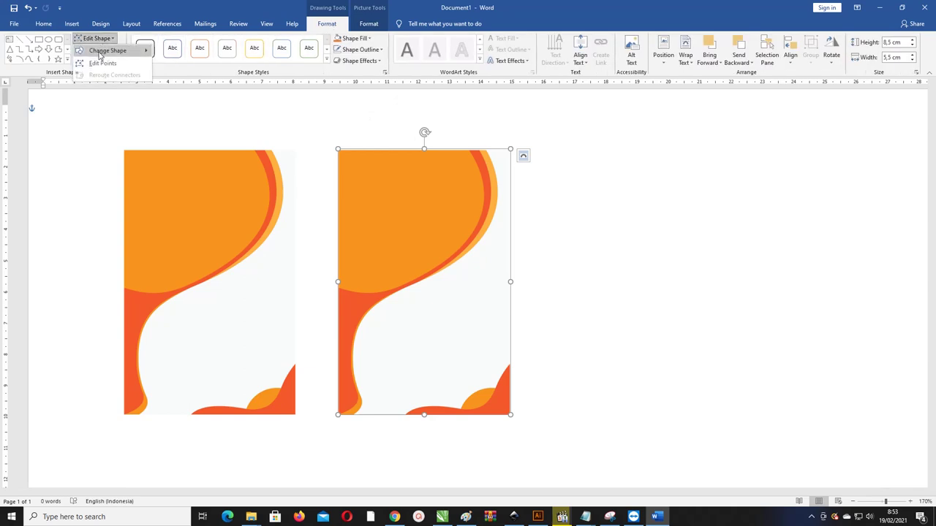
pyautogui.moveTo(106, 51)
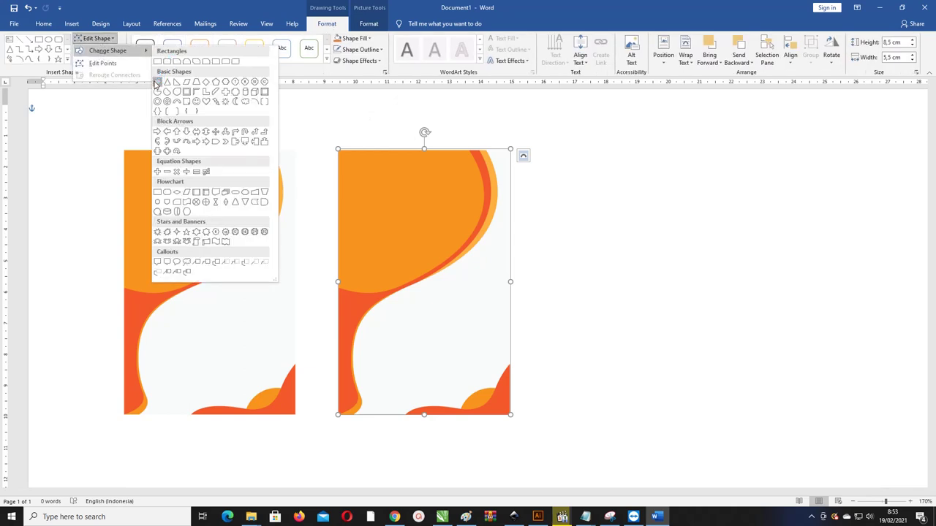
pyautogui.click(157, 82)
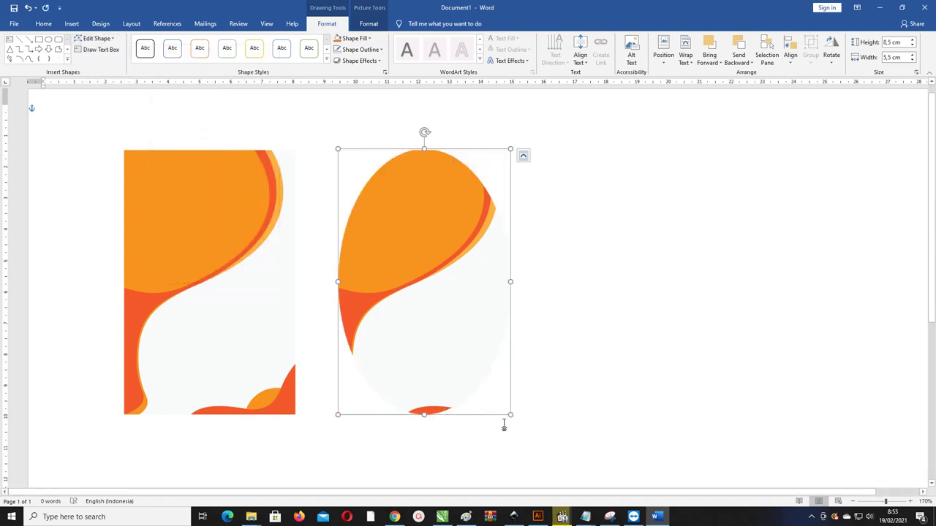
# Step: Resize the oval to 5,5 cm, then shrink it to about 0,76 cm across
pyautogui.moveTo(424, 415); pyautogui.dragTo(424, 313)
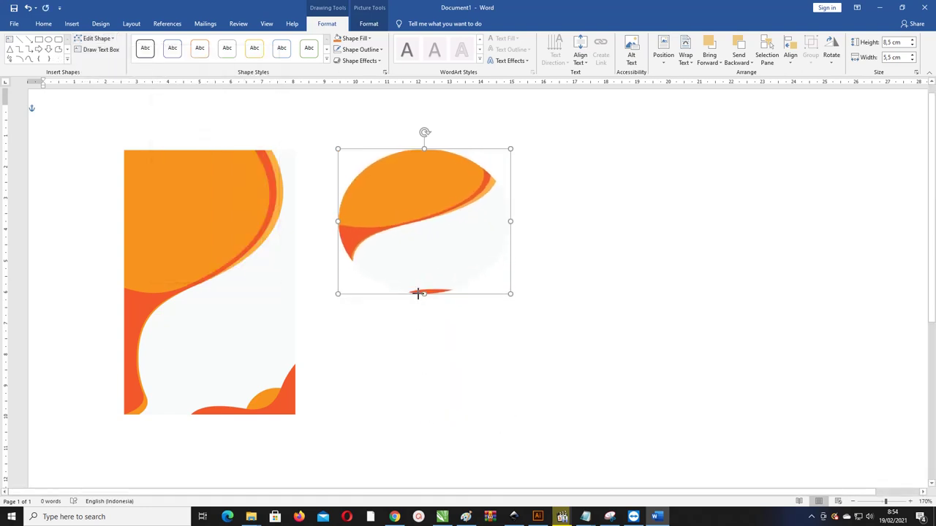
pyautogui.click(888, 57)
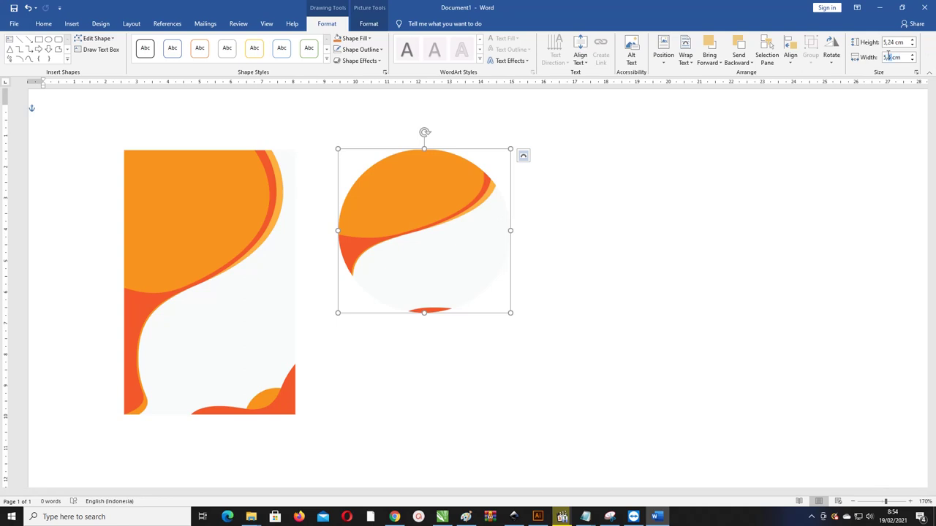
pyautogui.moveTo(890, 56)
pyautogui.mouseDown()
pyautogui.moveTo(870, 55)
pyautogui.moveTo(884, 42)
pyautogui.mouseUp()
pyautogui.write('5,5')
pyautogui.press('Return')
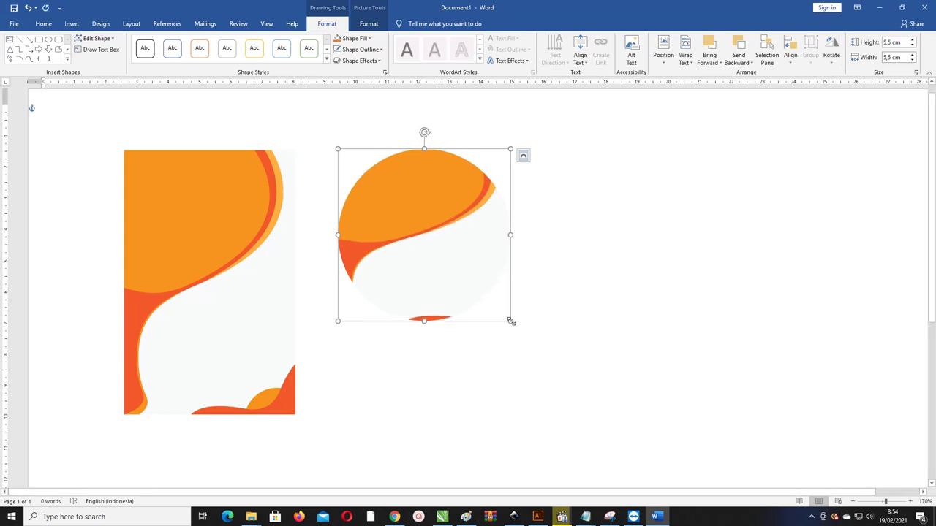
pyautogui.moveTo(510, 321); pyautogui.dragTo(394, 187)
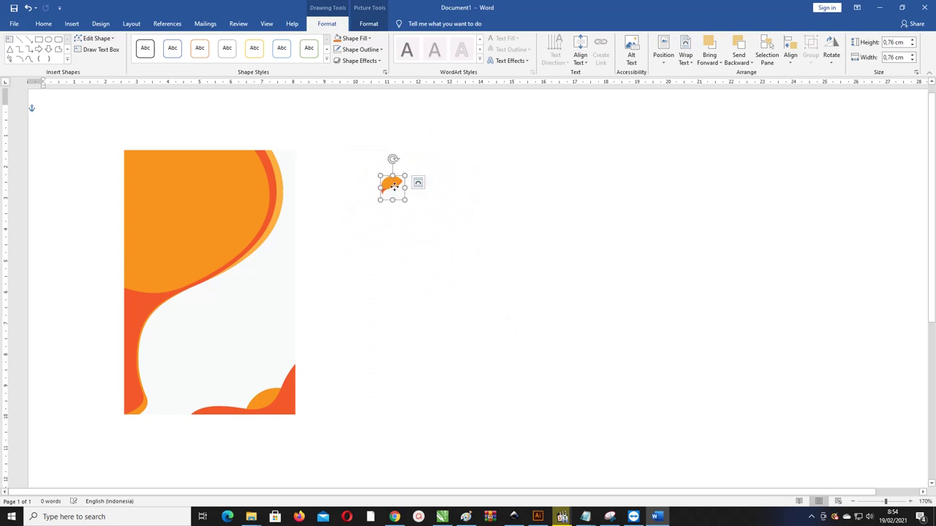
# Step: Fill the small circle with the logo-2150297_1280 picture from the Pictures folder
pyautogui.click(354, 38)
pyautogui.click(360, 148)
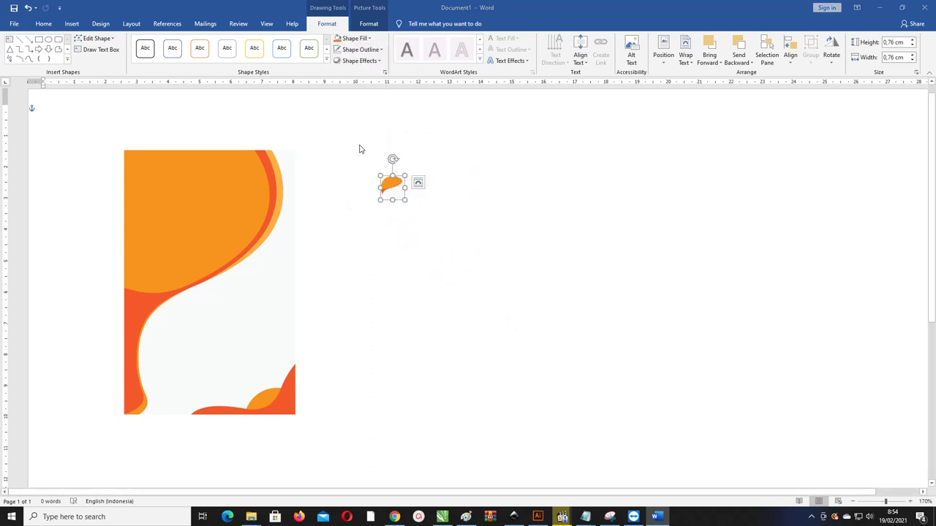
pyautogui.click(347, 241)
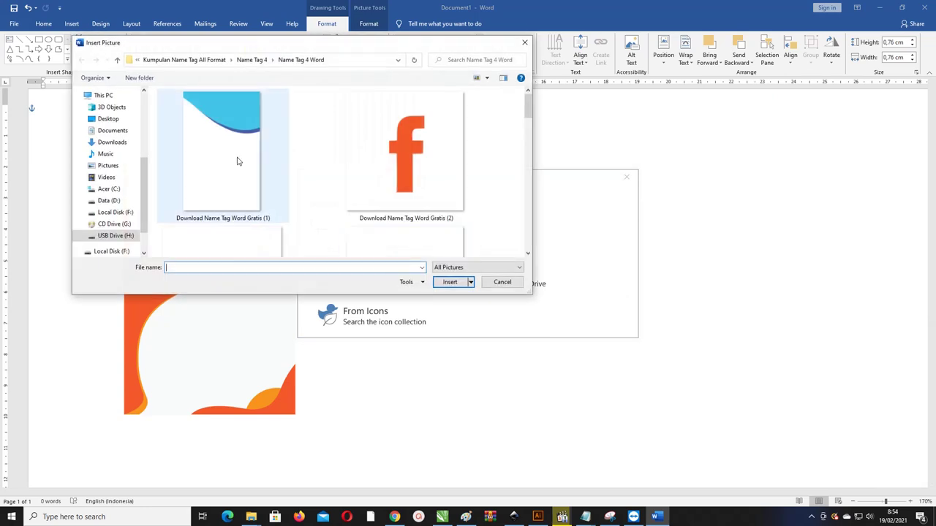
pyautogui.click(108, 166)
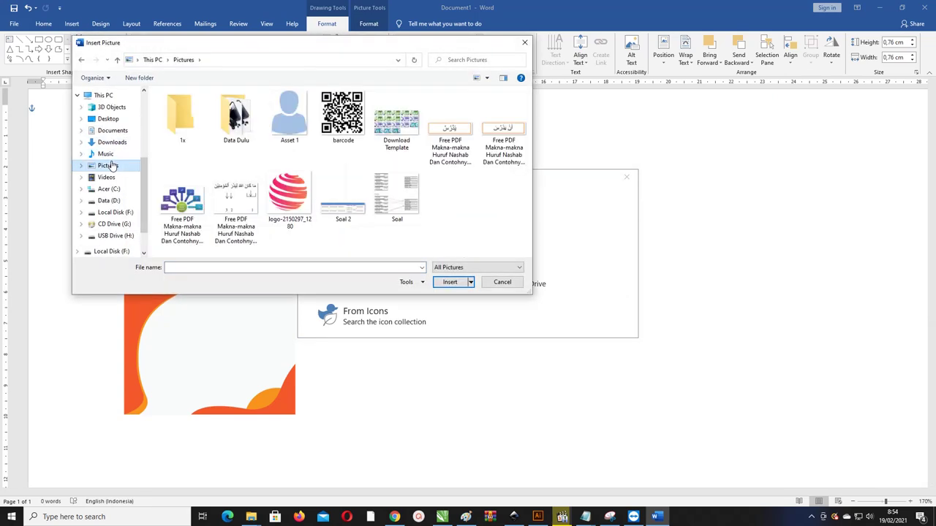
pyautogui.click(289, 194)
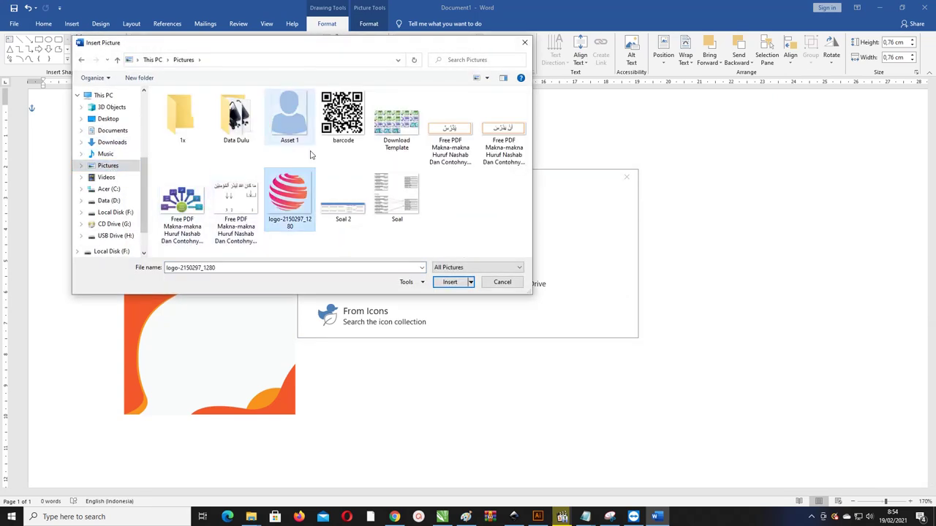
pyautogui.moveTo(332, 49); pyautogui.dragTo(341, 49)
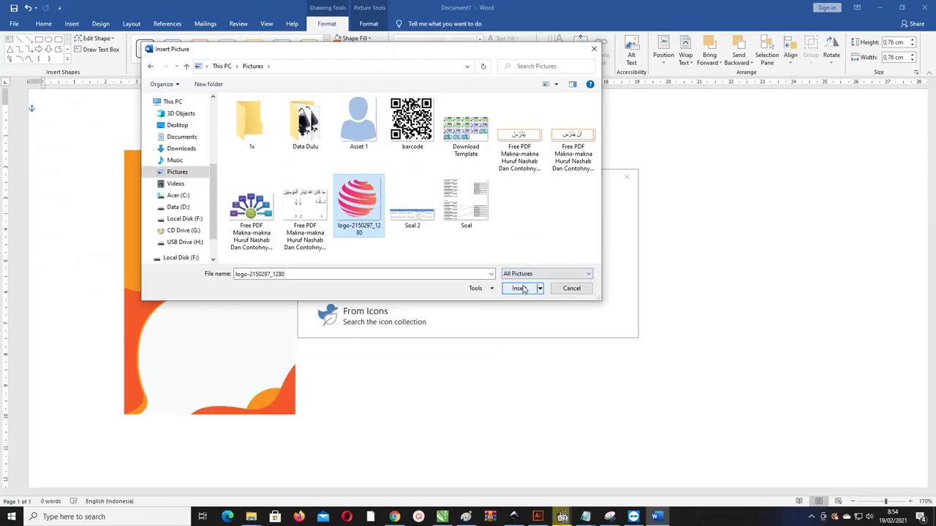
pyautogui.click(523, 288)
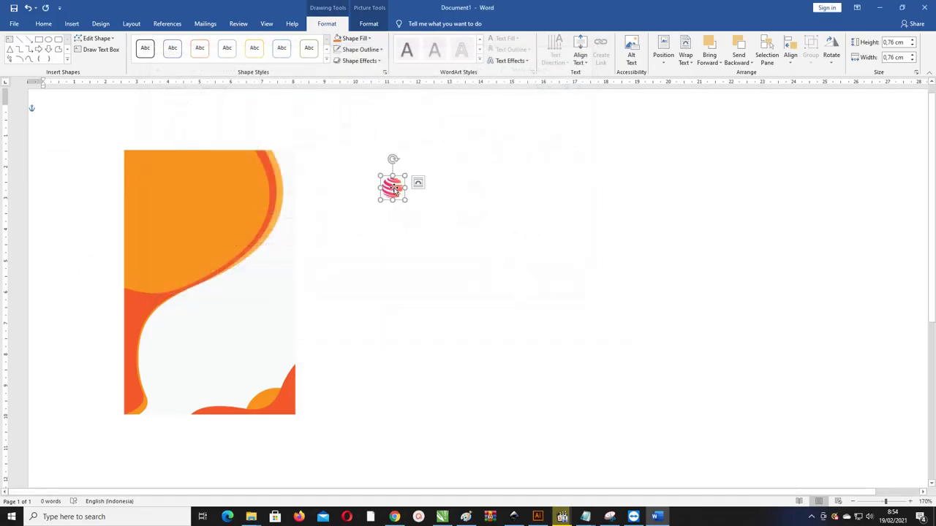
# Step: Place a 2,51 cm circle beside the logo and browse to the Name Tag 4 Word folder for its fill
pyautogui.moveTo(393, 191)
pyautogui.mouseDown()
pyautogui.moveTo(458, 190)
pyautogui.moveTo(491, 156)
pyautogui.moveTo(472, 170)
pyautogui.mouseUp()
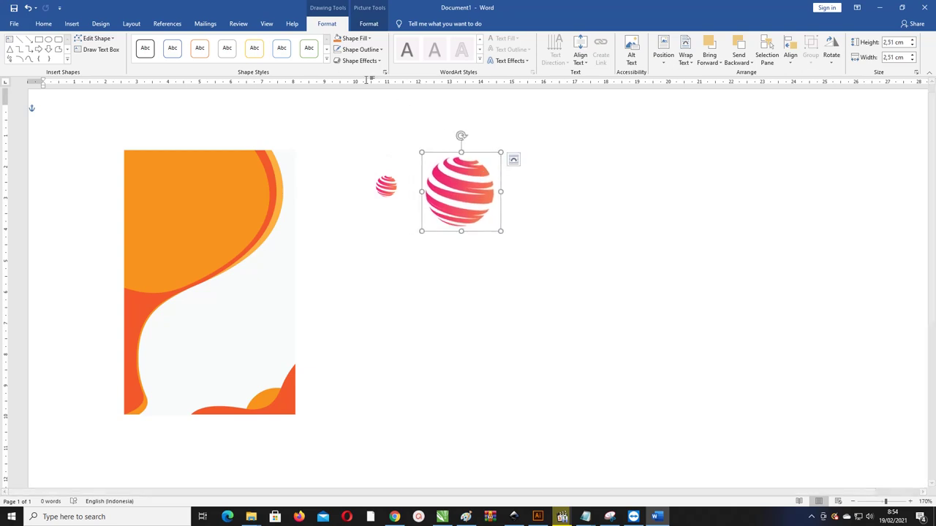
pyautogui.click(354, 38)
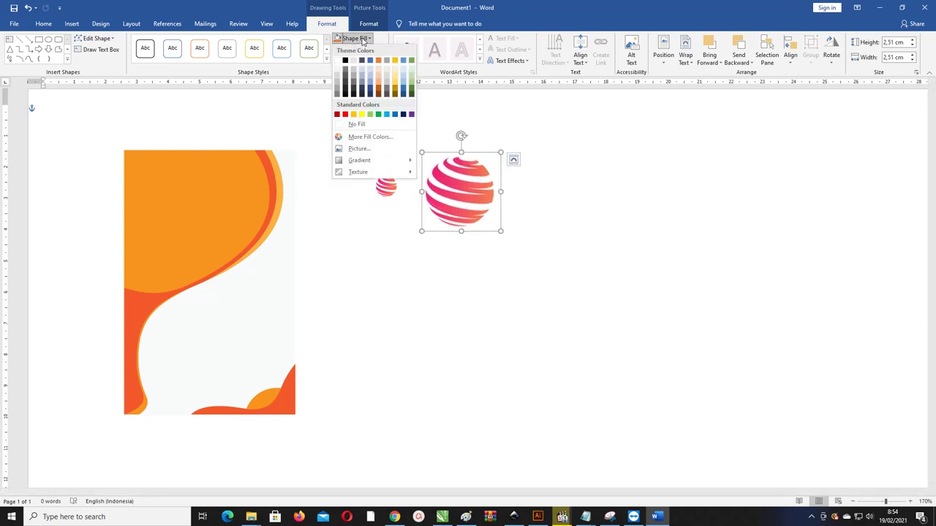
pyautogui.click(365, 154)
pyautogui.click(371, 234)
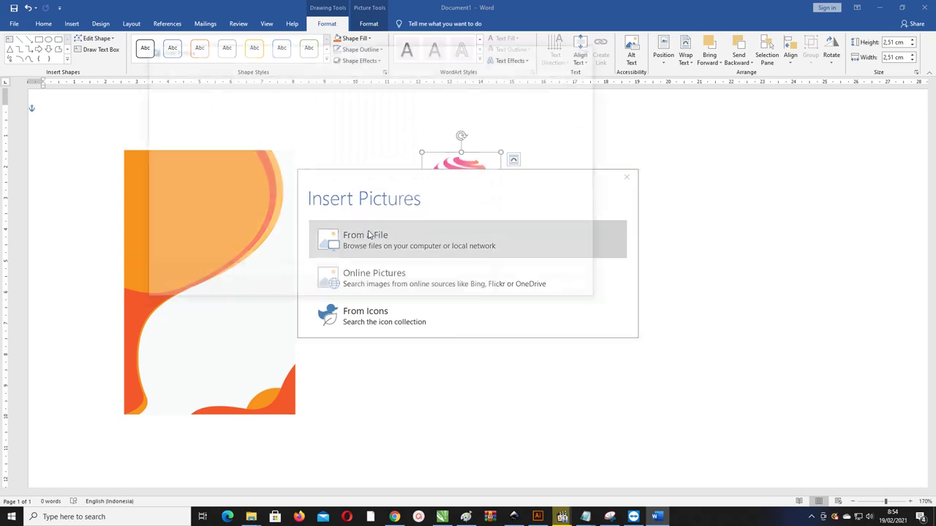
pyautogui.press('BackSpace')
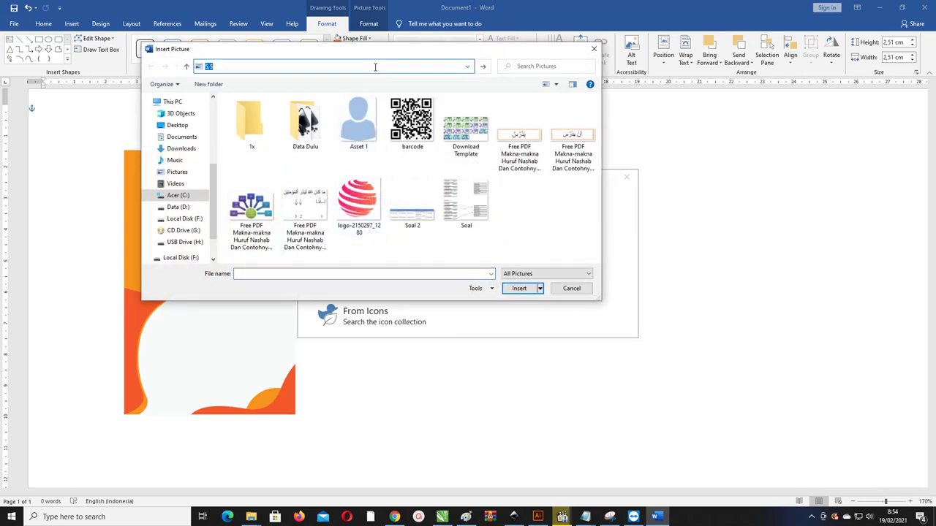
pyautogui.press('Return')
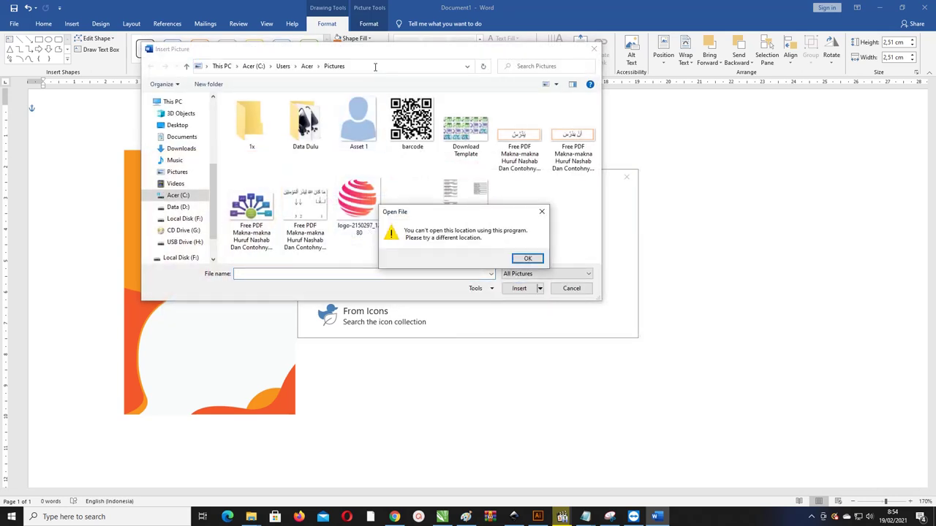
pyautogui.press('Return')
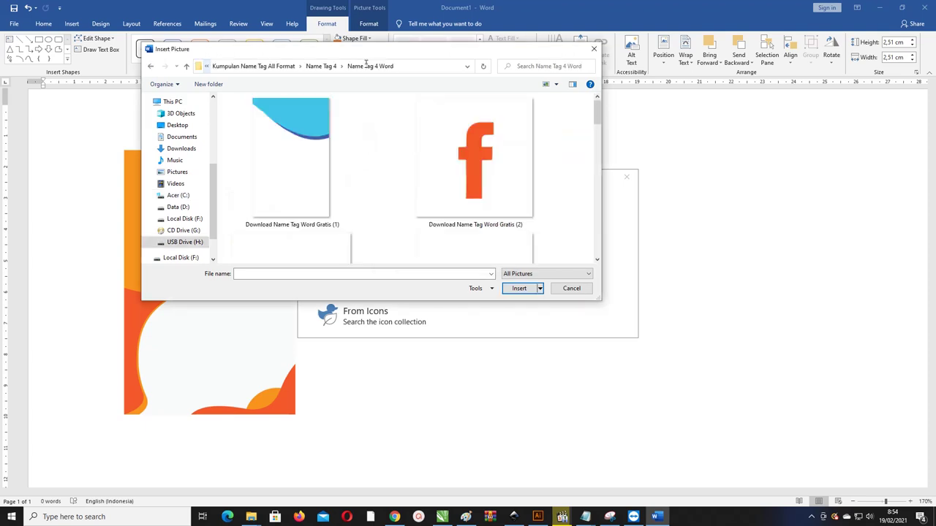
# Step: Fill the circle with the ring image Download Name Tag Word Gratis (9) and nudge it down-right
pyautogui.scroll(-5, 587, 196)
pyautogui.scroll(3, 588, 196)
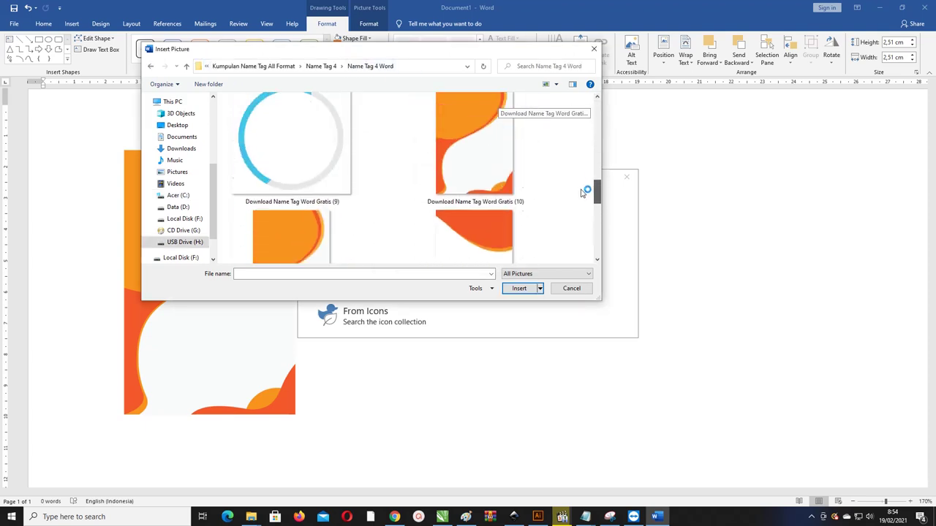
pyautogui.click(493, 172)
pyautogui.scroll(-2, 493, 172)
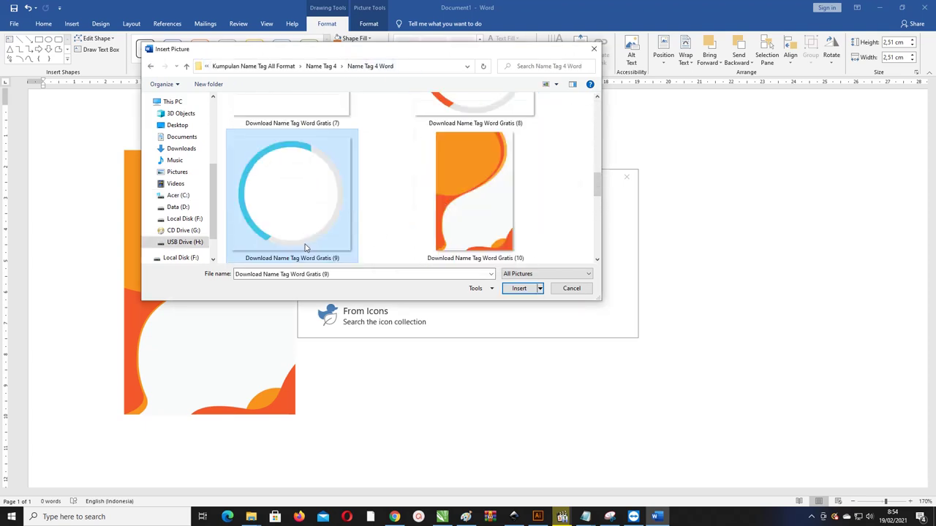
pyautogui.scroll(2, 485, 134)
pyautogui.click(520, 288)
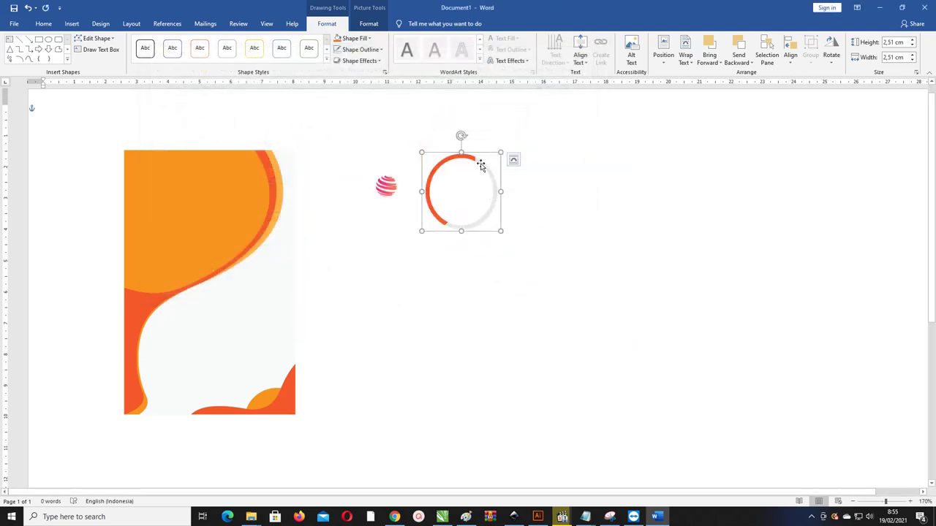
pyautogui.moveTo(480, 165); pyautogui.dragTo(495, 193)
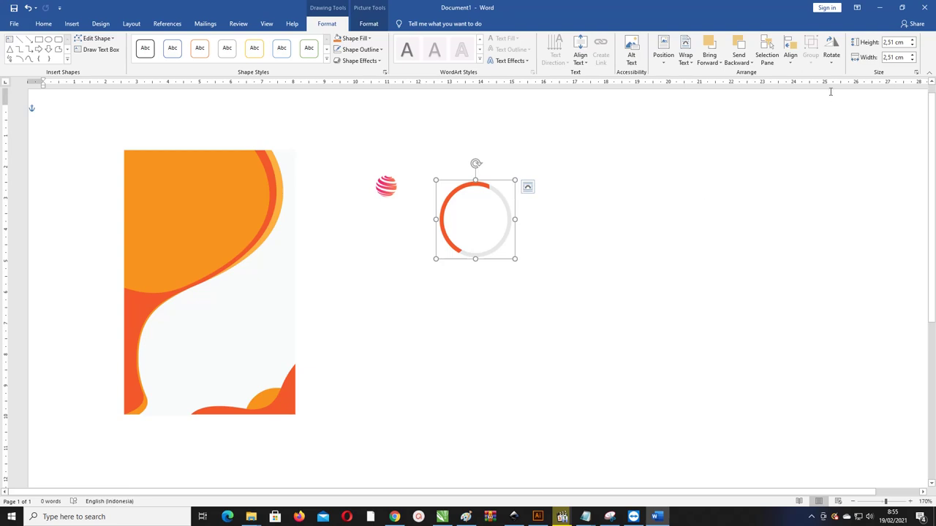
# Step: Drag the ring picture into place beside the logo ball
pyautogui.click(538, 203)
pyautogui.moveTo(502, 202); pyautogui.dragTo(475, 211)
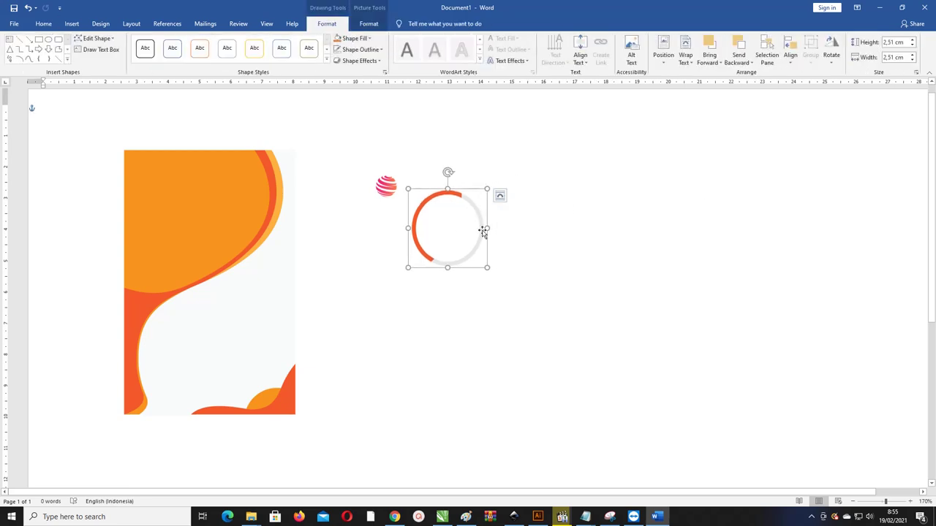
pyautogui.click(520, 223)
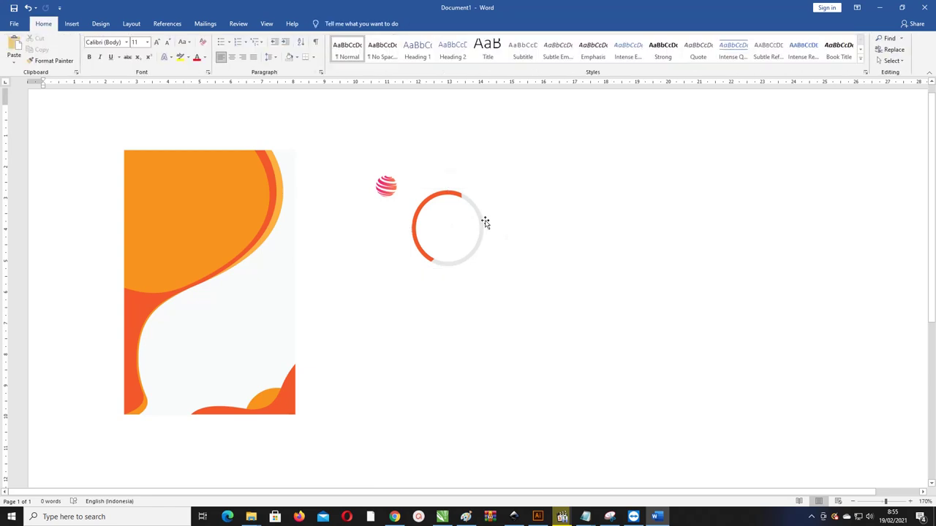
pyautogui.moveTo(479, 213); pyautogui.dragTo(475, 187)
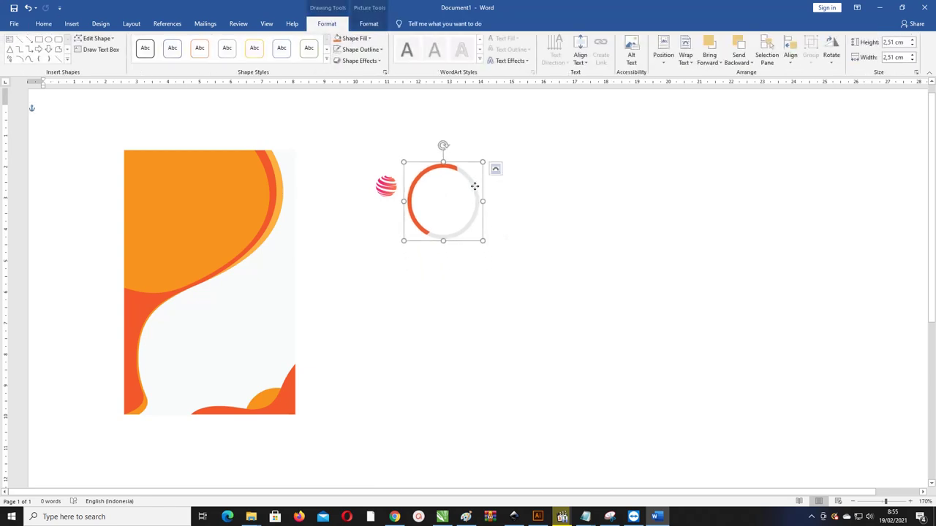
pyautogui.moveTo(471, 185)
pyautogui.mouseDown()
pyautogui.moveTo(485, 191)
pyautogui.moveTo(452, 205)
pyautogui.moveTo(474, 190)
pyautogui.mouseUp()
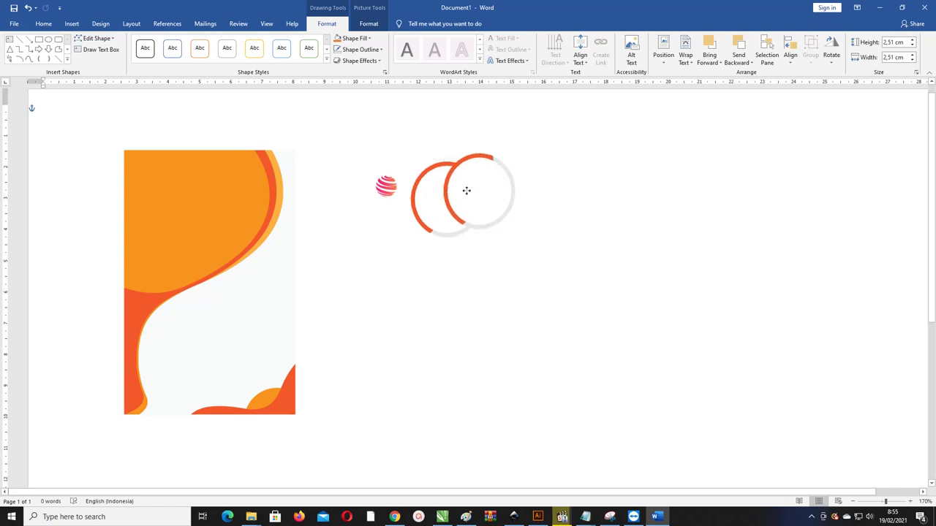
# Step: Undo the accidental ring duplicate and Ctrl-drag copies of the pink ball right of the ring
pyautogui.hotkey('ctrl', 'z')
pyautogui.click(386, 186)
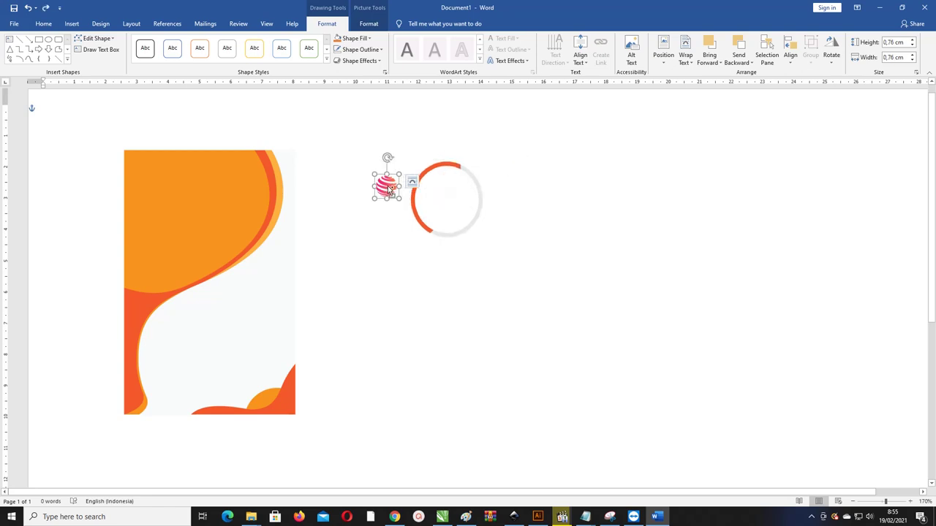
pyautogui.moveTo(386, 187); pyautogui.dragTo(596, 187)
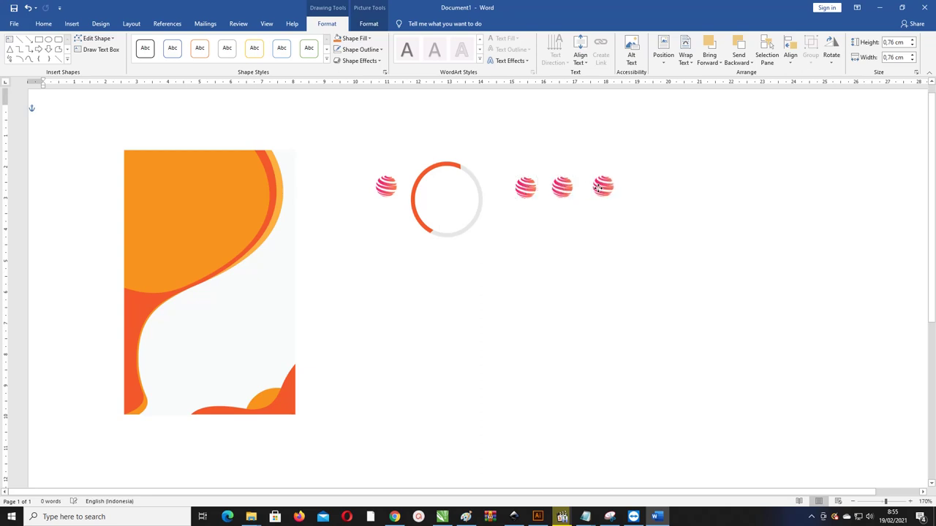
# Step: Fill the first ball copy with the Facebook icon image Gratis (2)
pyautogui.click(525, 190)
pyautogui.click(368, 38)
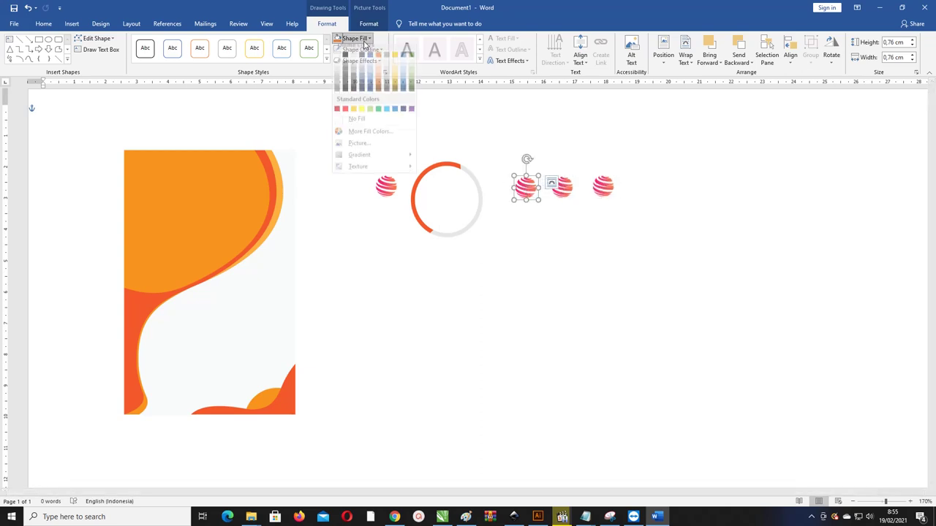
pyautogui.click(365, 148)
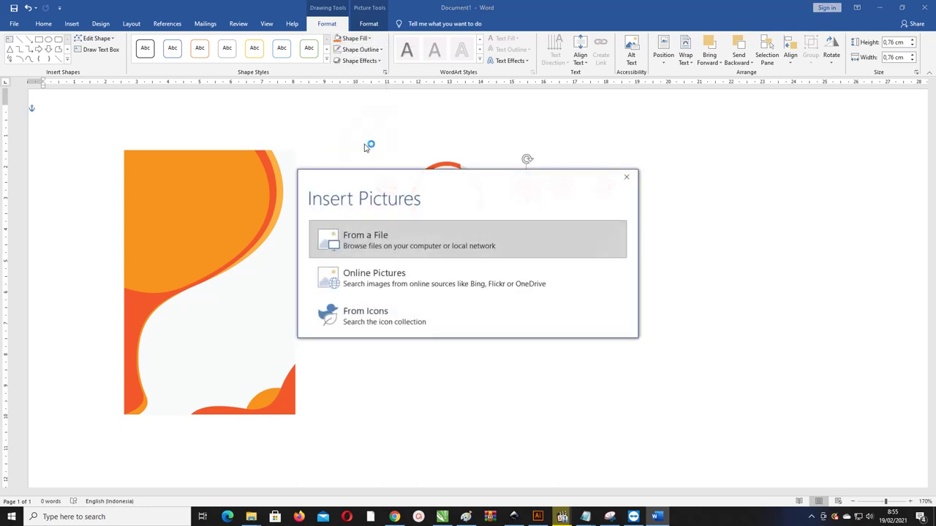
pyautogui.click(411, 248)
pyautogui.click(486, 157)
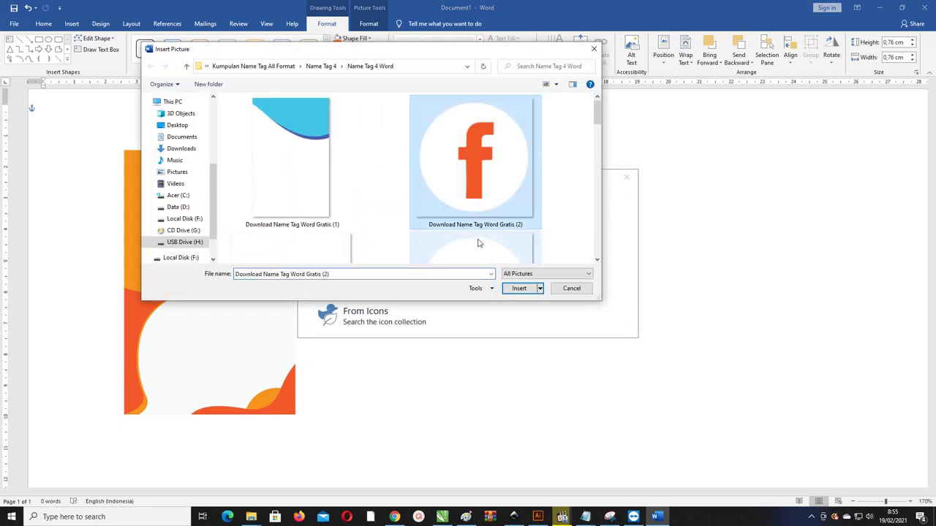
pyautogui.click(514, 289)
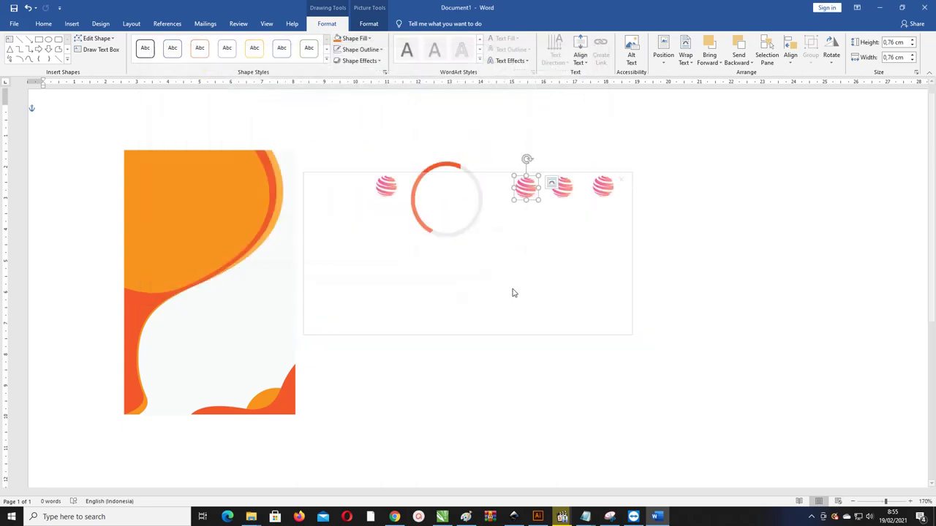
# Step: Fill the second ball copy with the YouTube icon image Gratis (3)
pyautogui.click(562, 188)
pyautogui.click(356, 38)
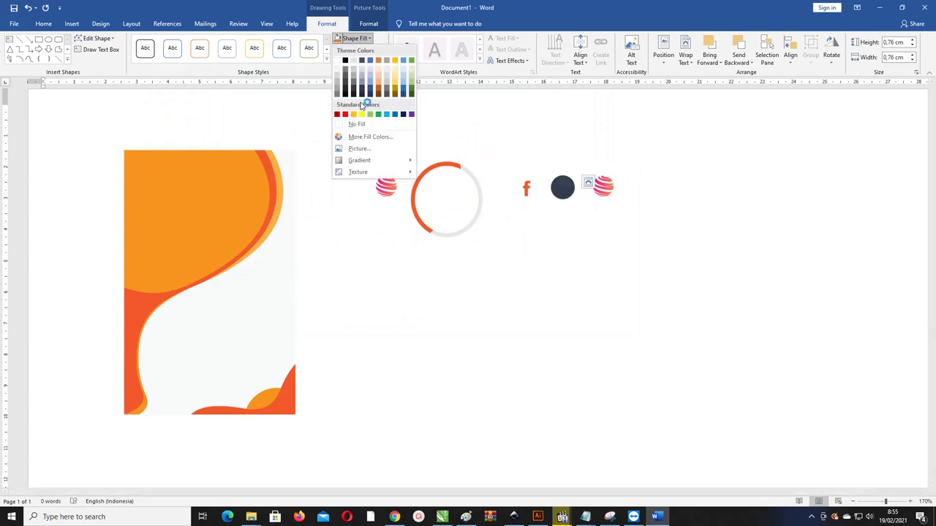
pyautogui.click(366, 146)
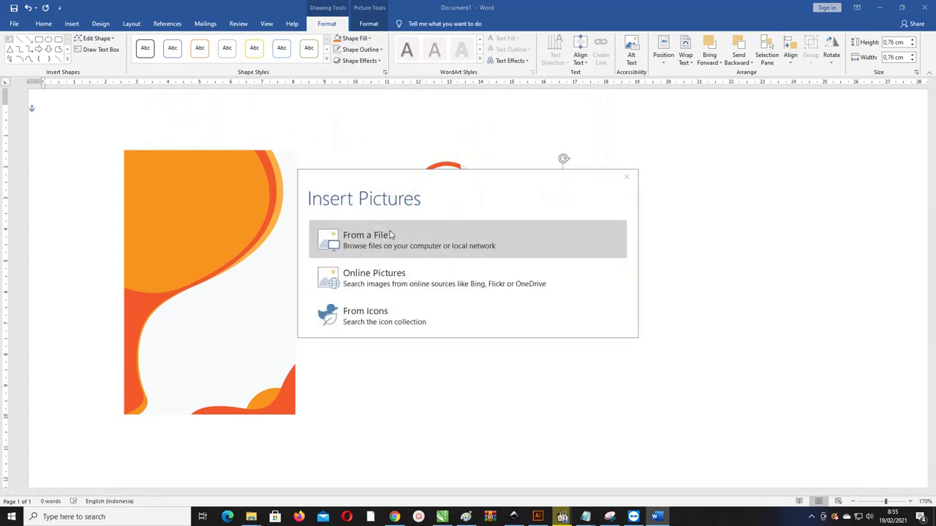
pyautogui.click(368, 237)
pyautogui.scroll(-2, 499, 213)
pyautogui.click(318, 173)
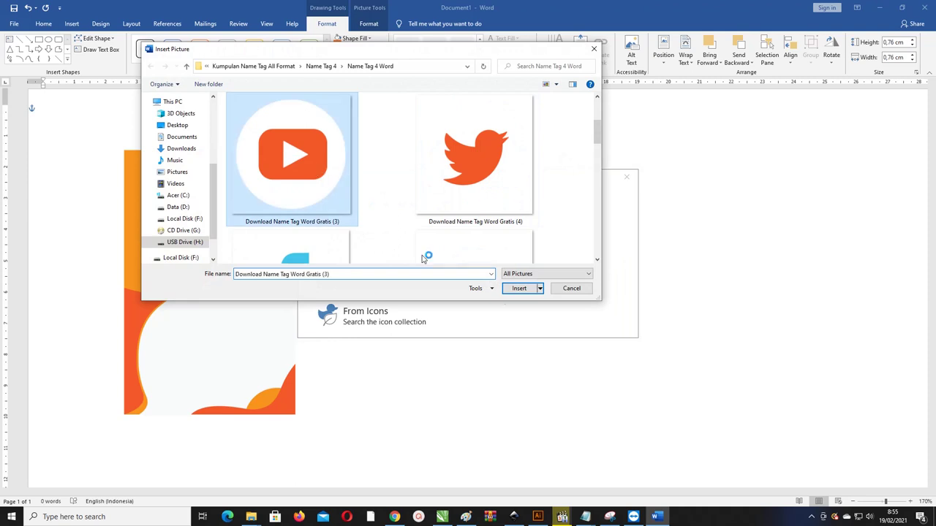
pyautogui.click(518, 288)
# Step: Fill the third ball copy with the Twitter icon image Gratis (4)
pyautogui.click(601, 190)
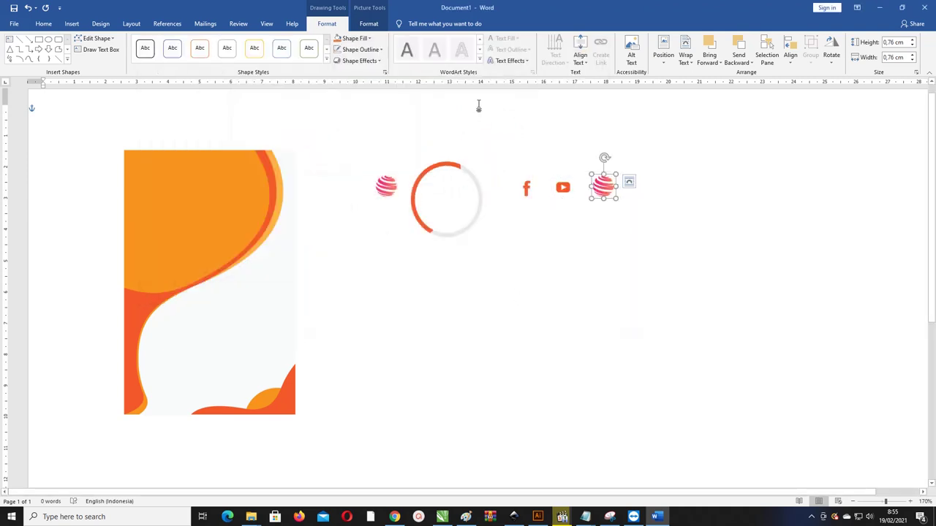
pyautogui.click(355, 38)
pyautogui.click(358, 149)
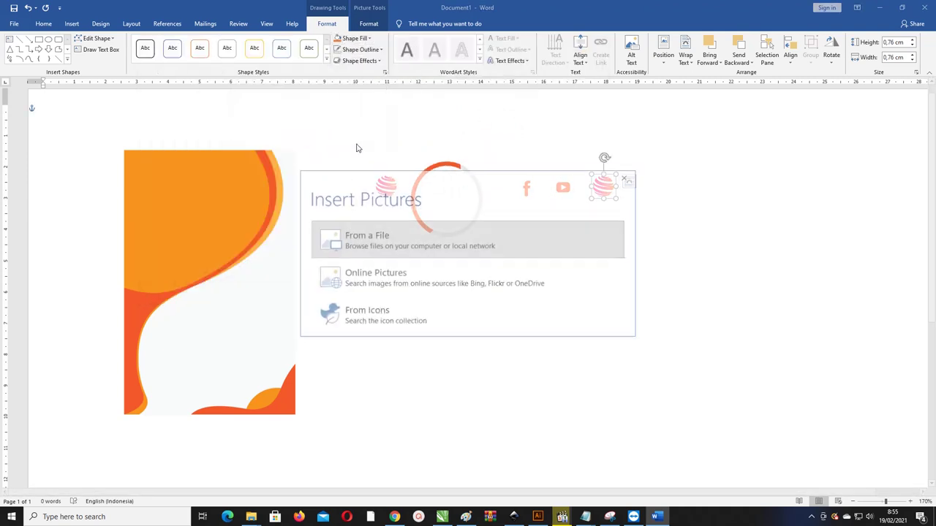
pyautogui.click(416, 248)
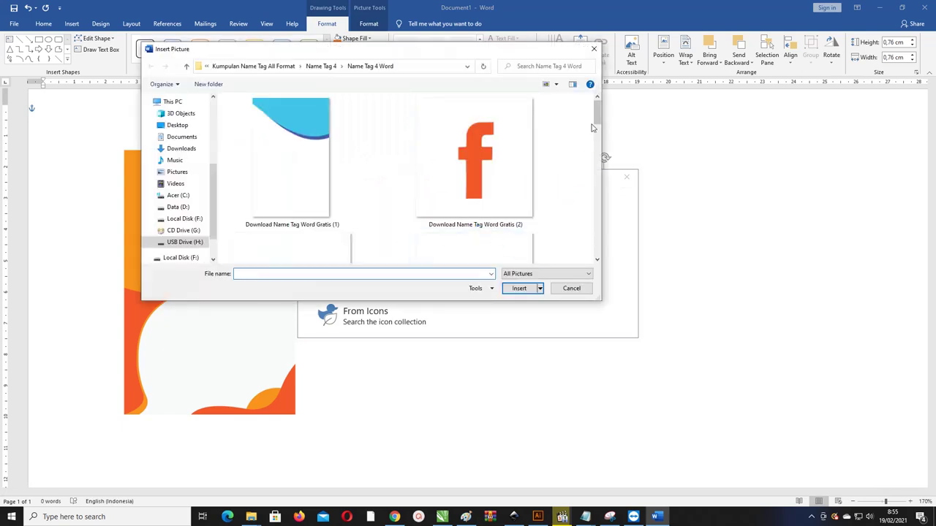
pyautogui.scroll(-3, 475, 234)
pyautogui.click(476, 161)
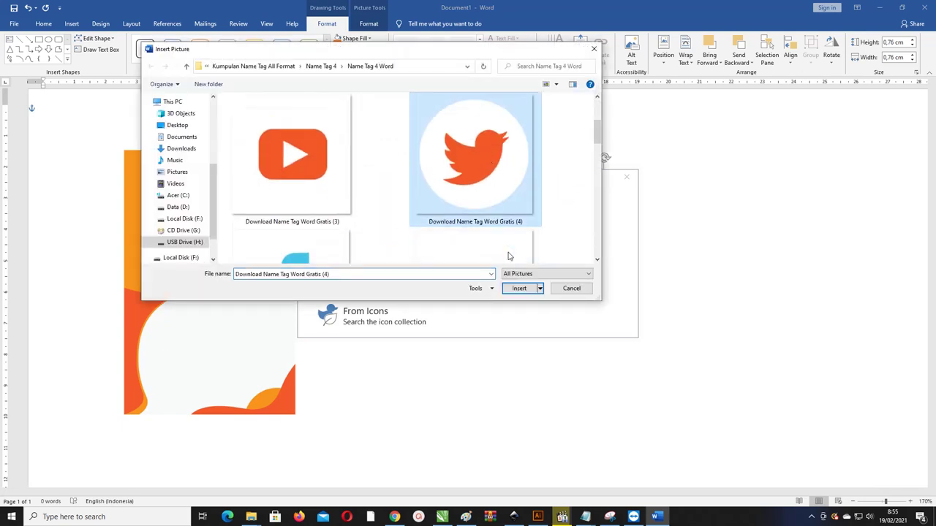
pyautogui.click(518, 288)
pyautogui.click(554, 236)
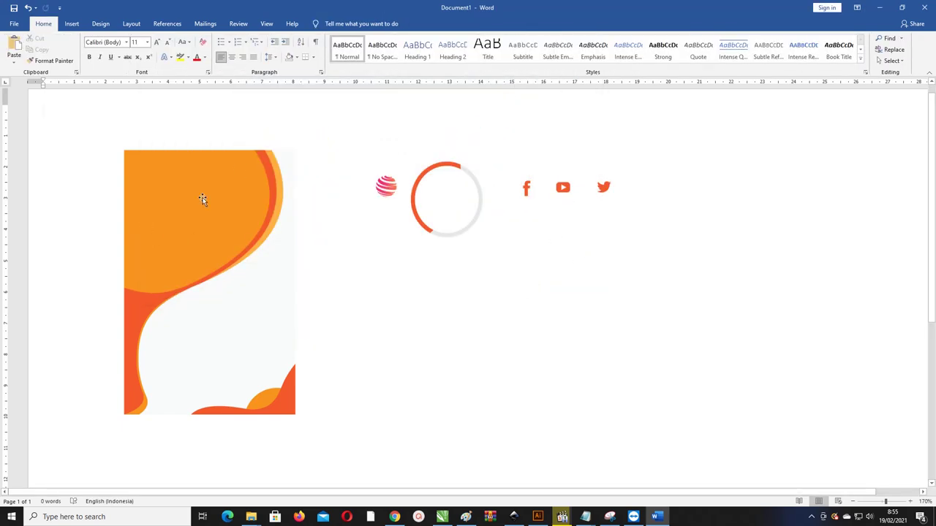
# Step: Duplicate the orange card shape offset to the right, with No Fill and a black outline
pyautogui.click(227, 170)
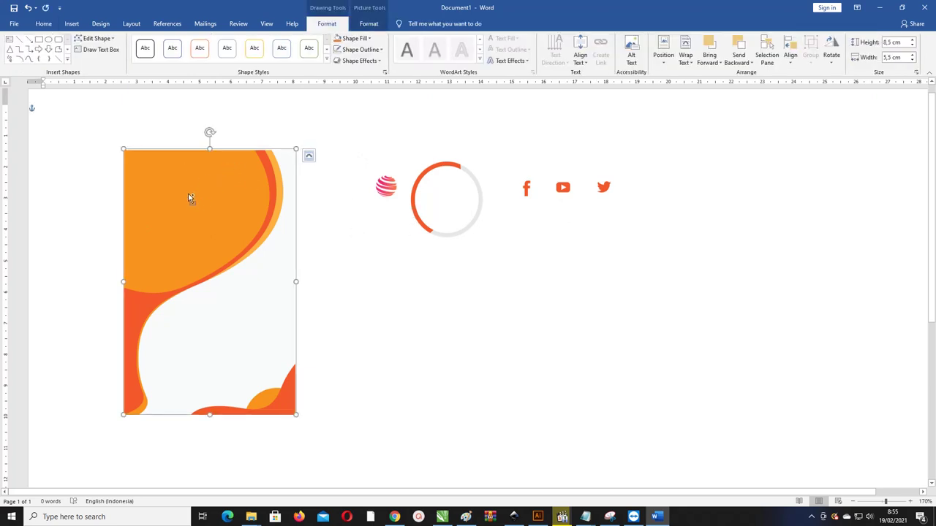
pyautogui.moveTo(188, 192)
pyautogui.mouseDown()
pyautogui.moveTo(254, 189)
pyautogui.moveTo(258, 180)
pyautogui.mouseUp()
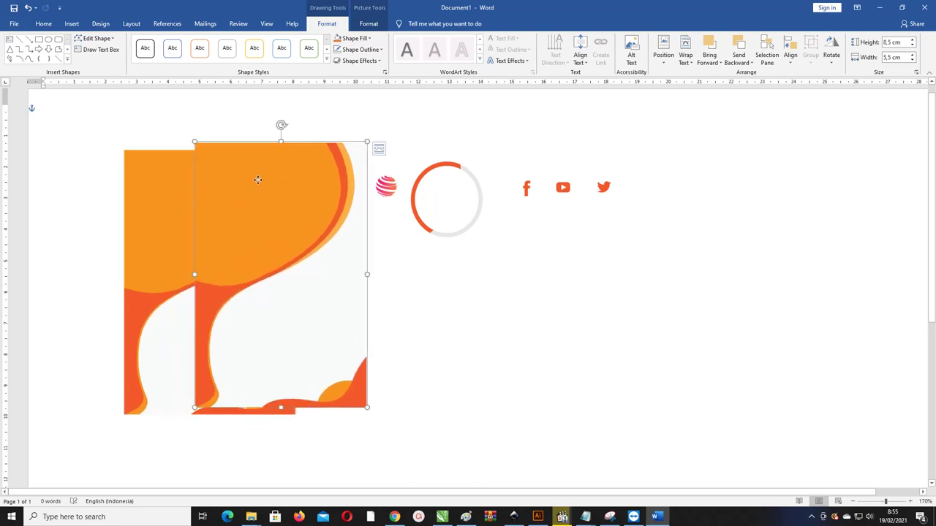
pyautogui.click(357, 38)
pyautogui.click(351, 126)
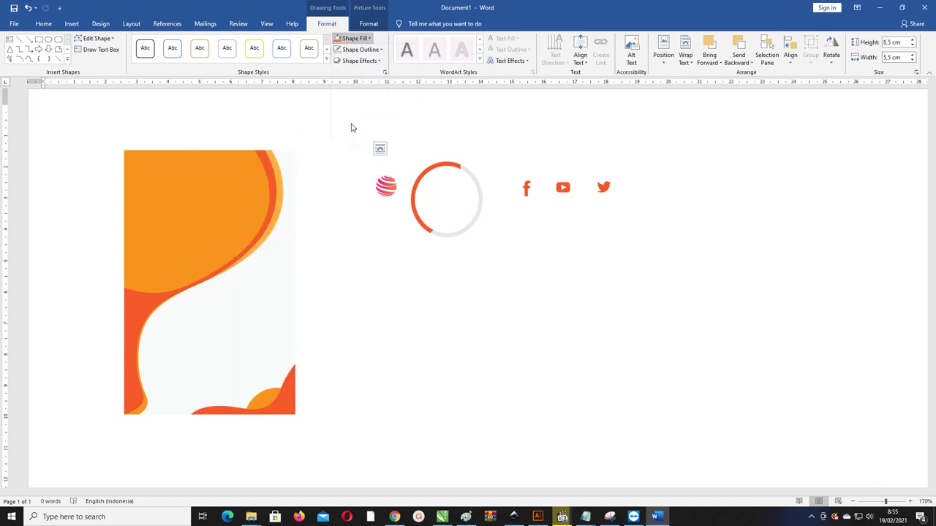
pyautogui.click(352, 49)
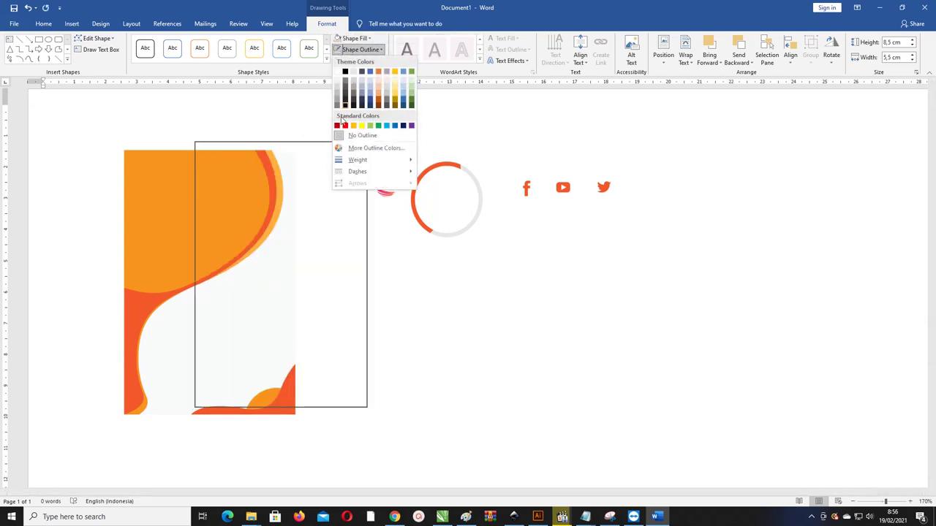
pyautogui.moveTo(351, 156)
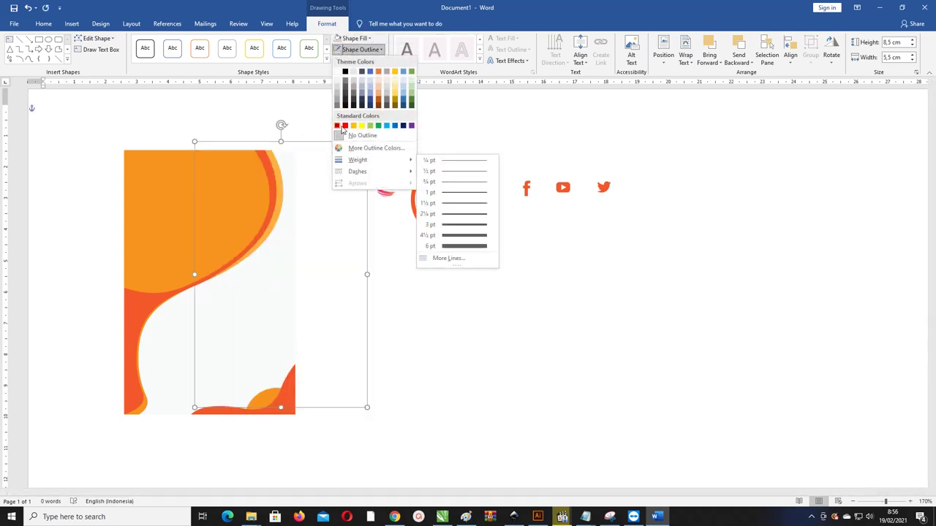
pyautogui.click(346, 72)
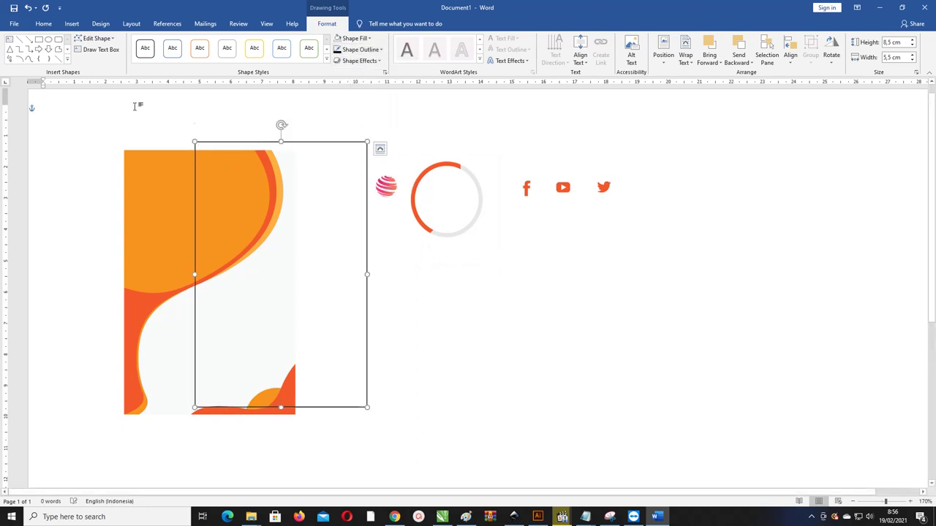
# Step: Paste the name card text into the outlined rectangle
pyautogui.rightClick(211, 156)
pyautogui.press('Escape')
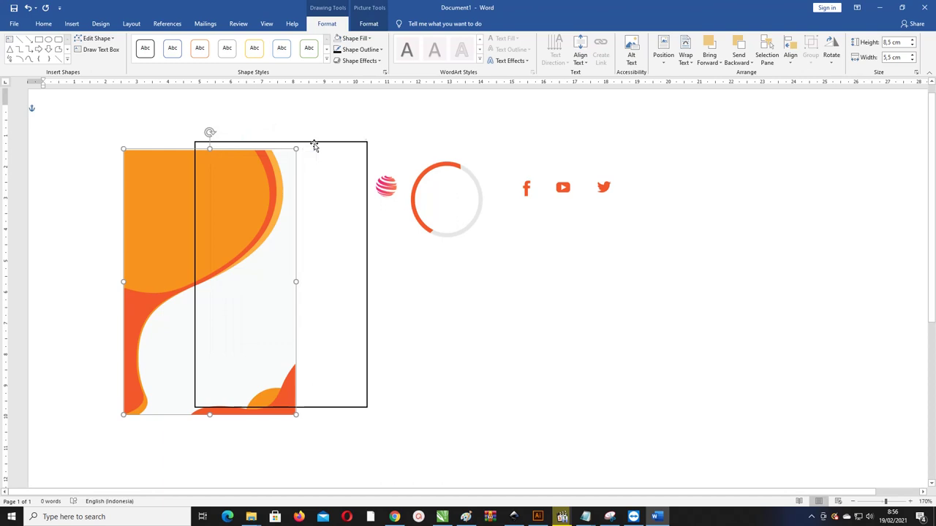
pyautogui.click(314, 145)
pyautogui.rightClick(314, 142)
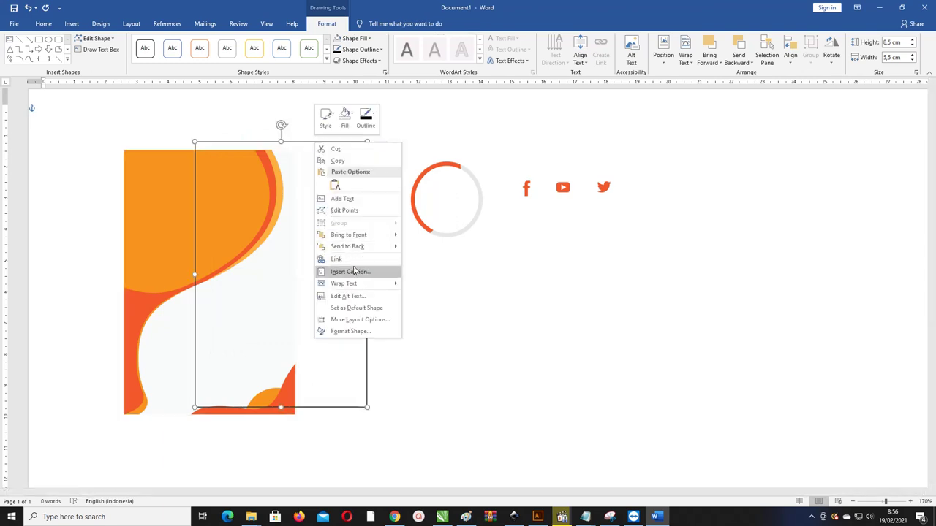
pyautogui.click(344, 198)
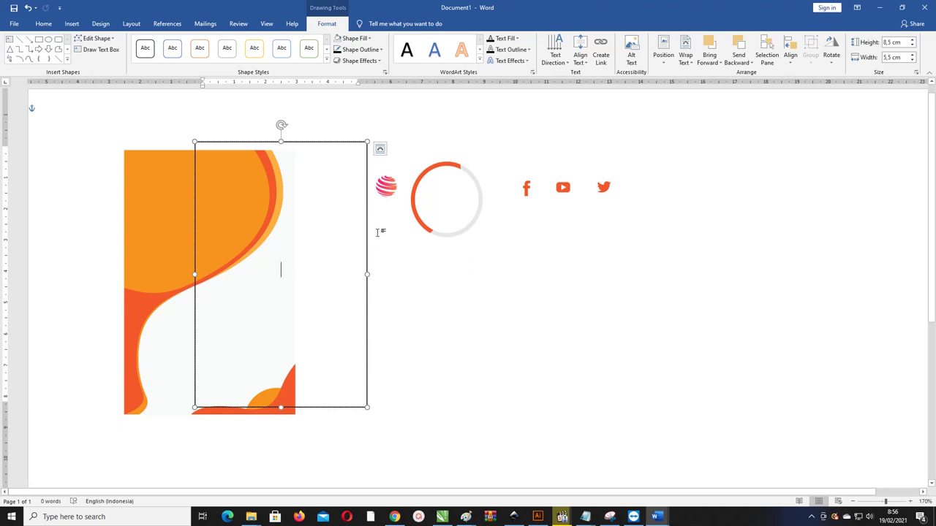
pyautogui.hotkey('ctrl', 'v')
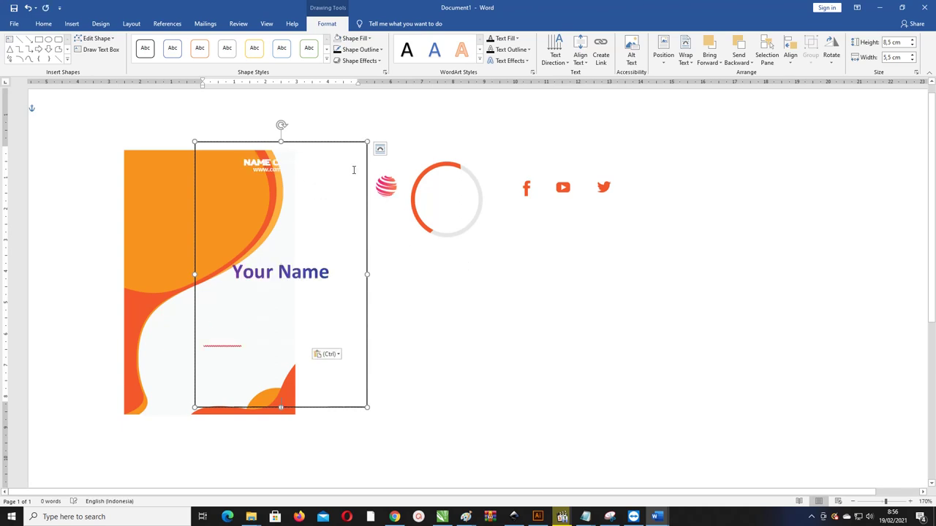
# Step: Set the rectangle's text to Automatic font colour and move the box left over the orange card
pyautogui.hotkey('ctrl', 'a')
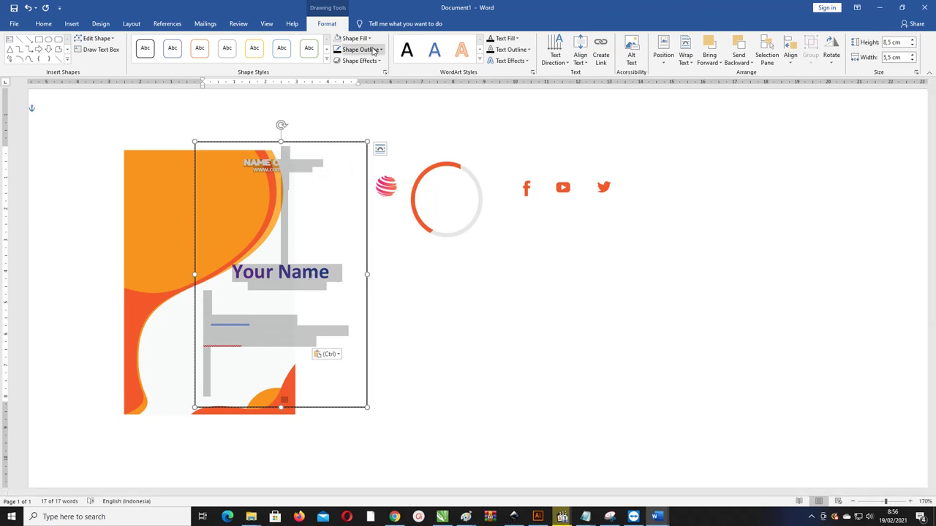
pyautogui.click(43, 23)
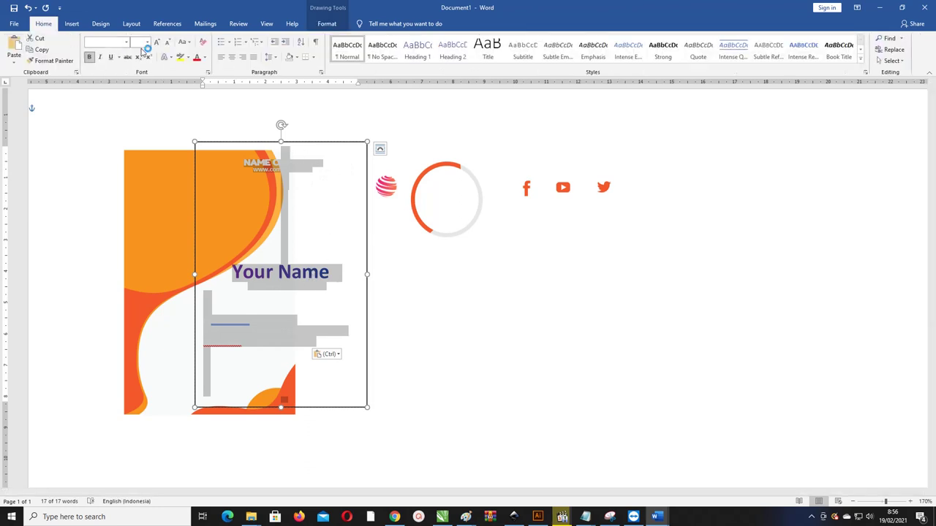
pyautogui.click(205, 57)
pyautogui.click(210, 71)
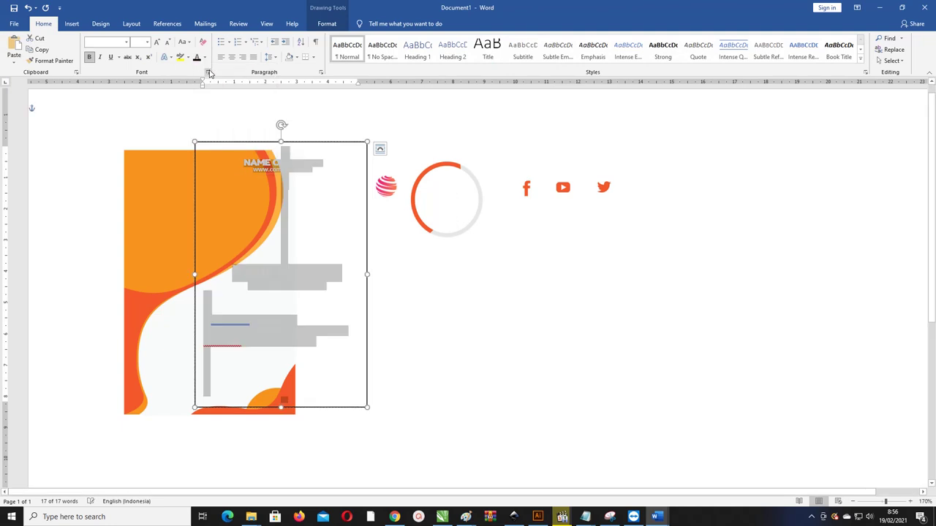
pyautogui.click(204, 57)
pyautogui.click(207, 71)
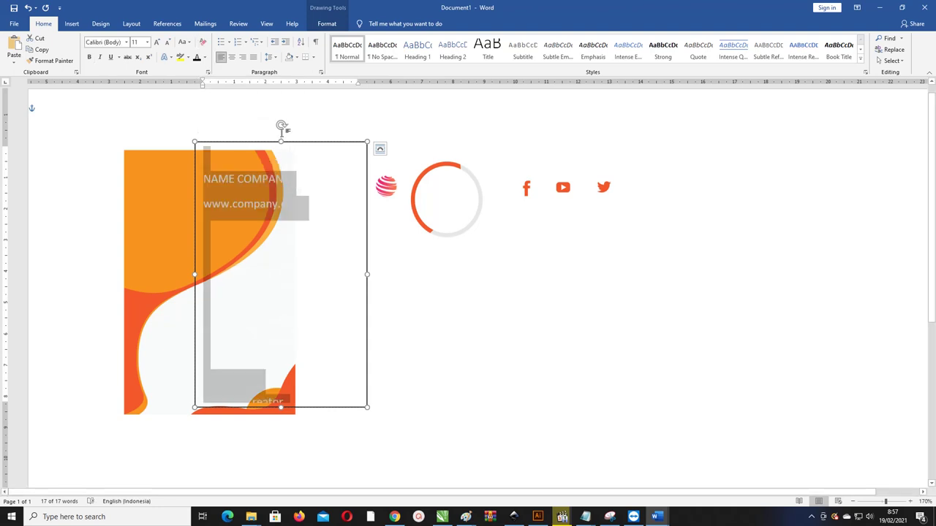
pyautogui.moveTo(286, 142); pyautogui.dragTo(218, 153)
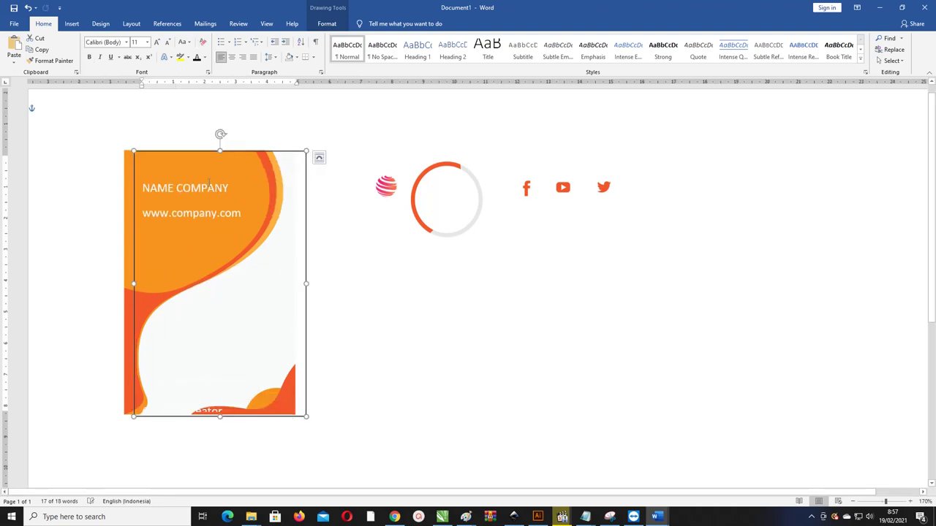
pyautogui.click(327, 23)
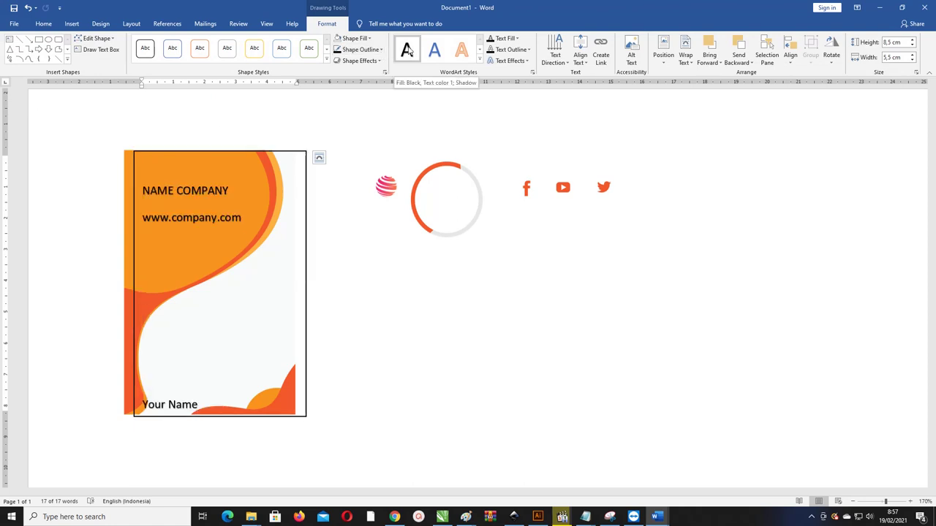
# Step: Fill the card text with black and delete the blank lines around NAME COMPANY
pyautogui.click(512, 38)
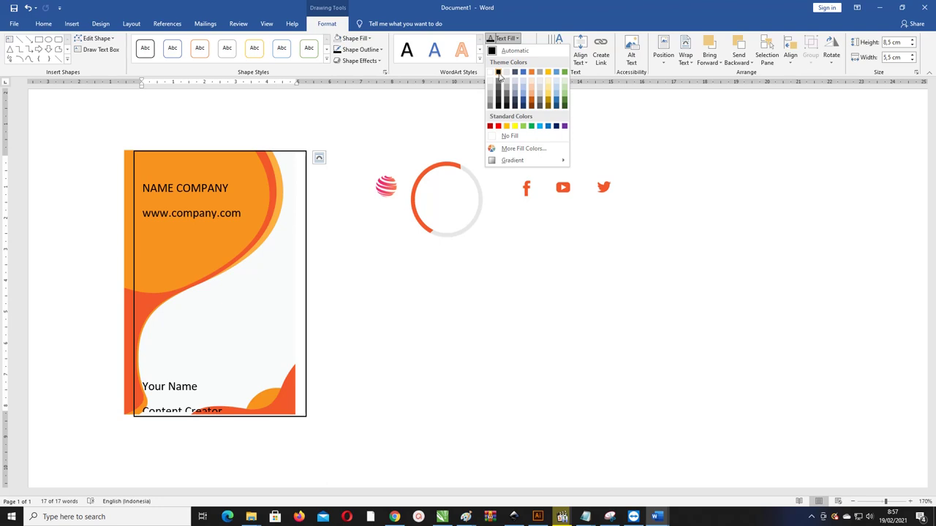
pyautogui.click(498, 74)
pyautogui.click(174, 164)
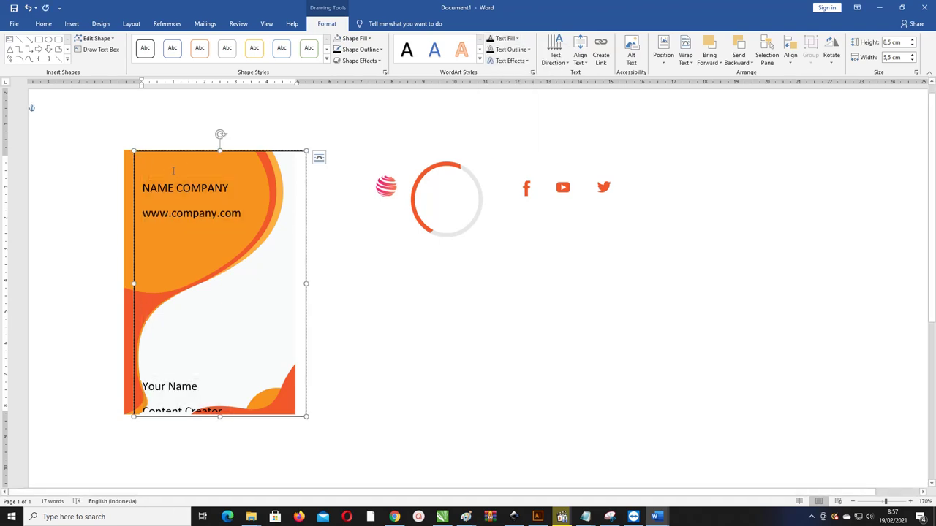
pyautogui.press('Delete')
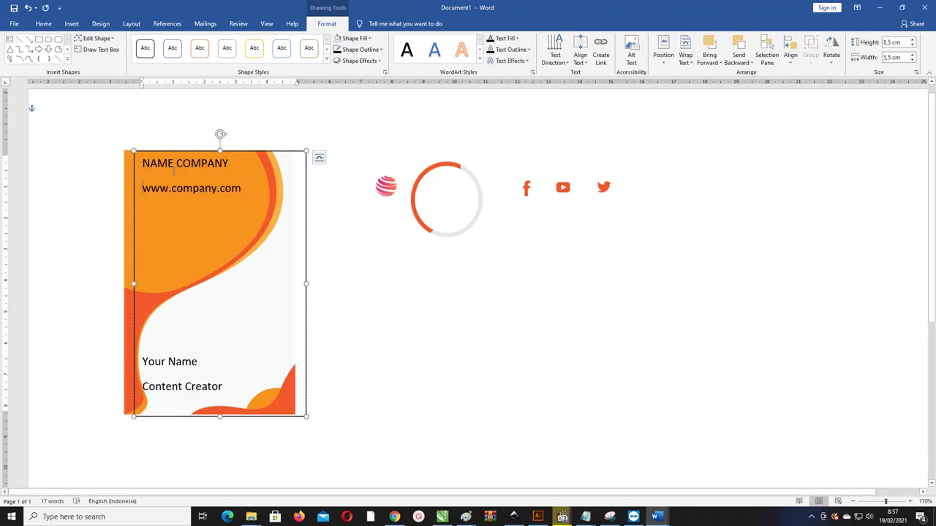
pyautogui.press('Delete')
pyautogui.hotkey('ctrl', 'a')
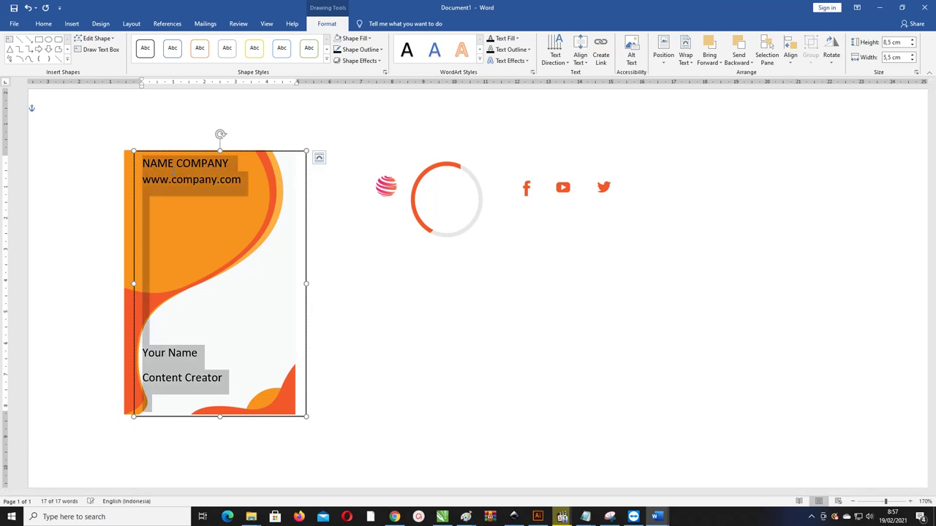
pyautogui.click(43, 23)
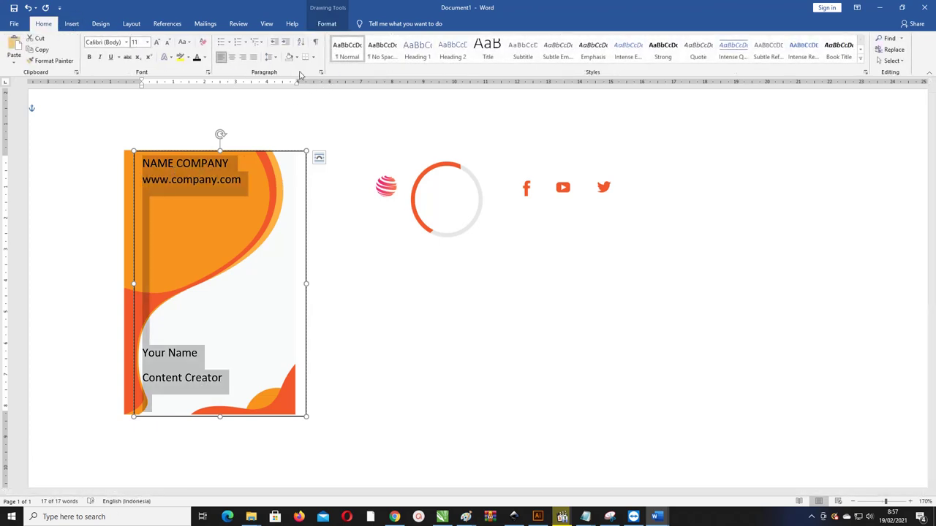
# Step: Remove the space after paragraphs and set the card text to 1,0 line spacing
pyautogui.click(275, 58)
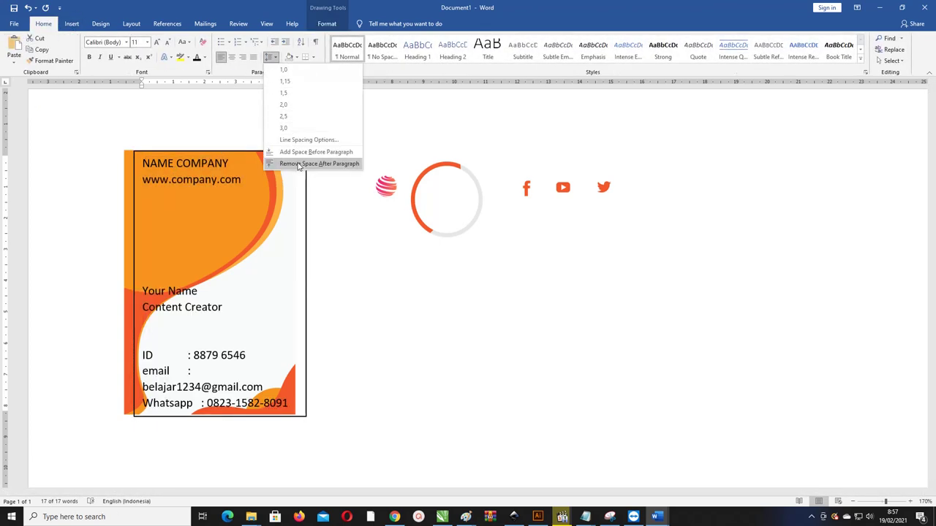
pyautogui.click(298, 165)
pyautogui.click(275, 58)
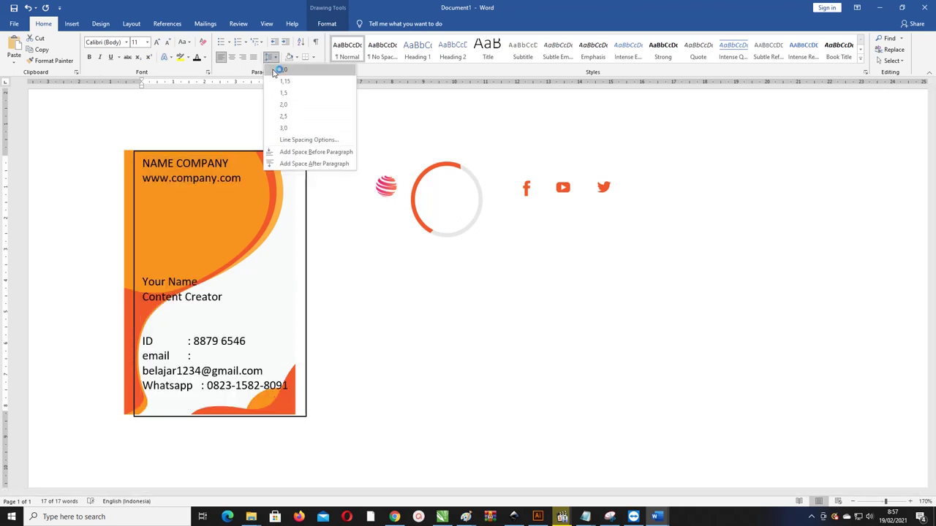
pyautogui.click(278, 70)
pyautogui.click(276, 59)
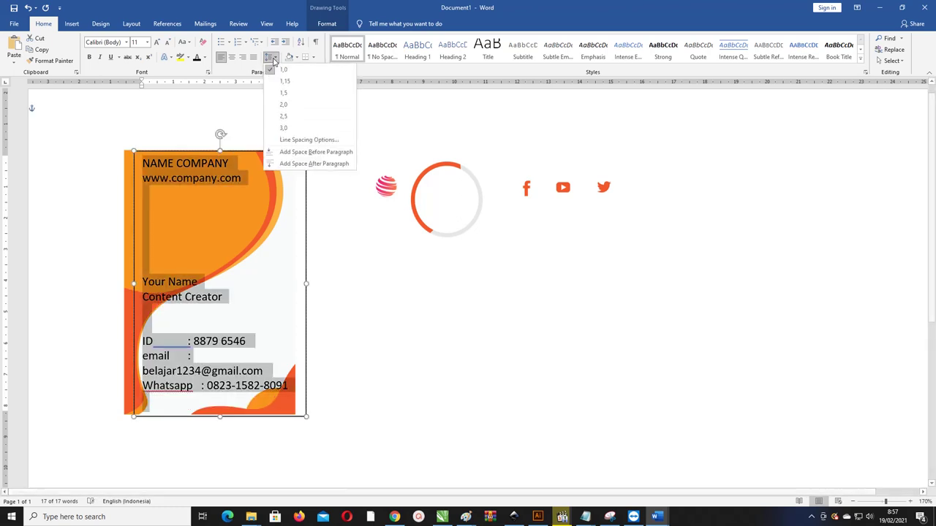
pyautogui.click(294, 140)
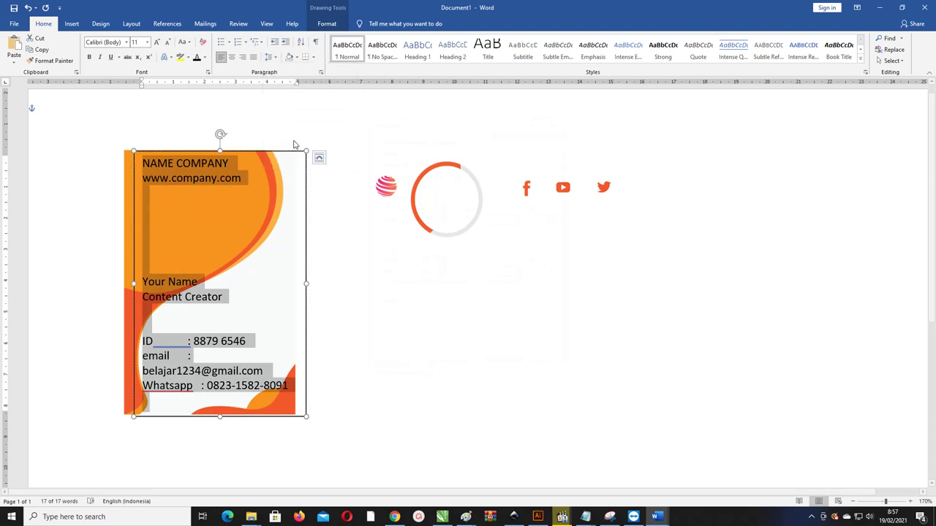
pyautogui.click(550, 273)
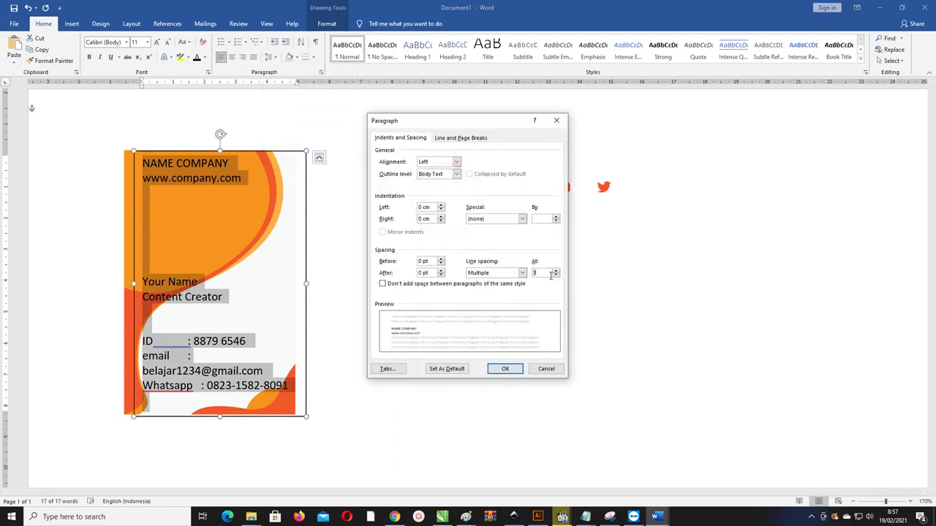
pyautogui.click(554, 276)
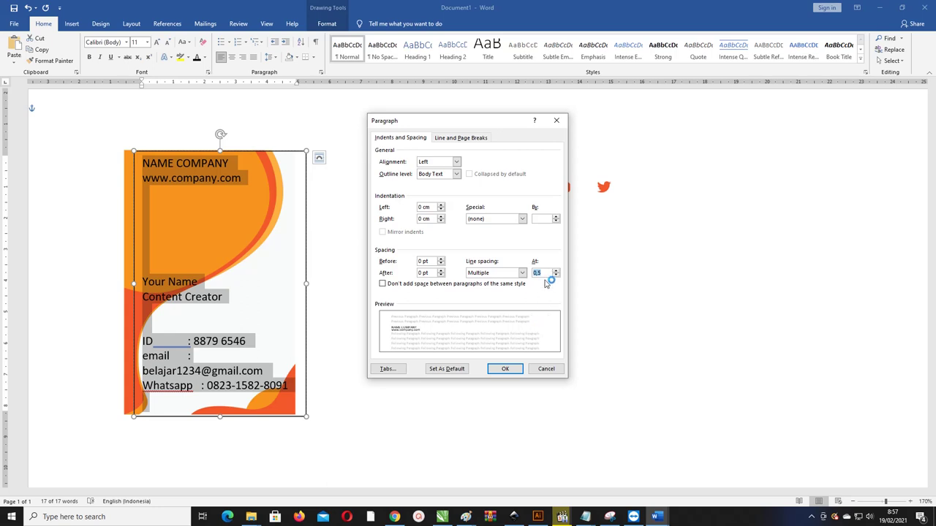
pyautogui.click(513, 368)
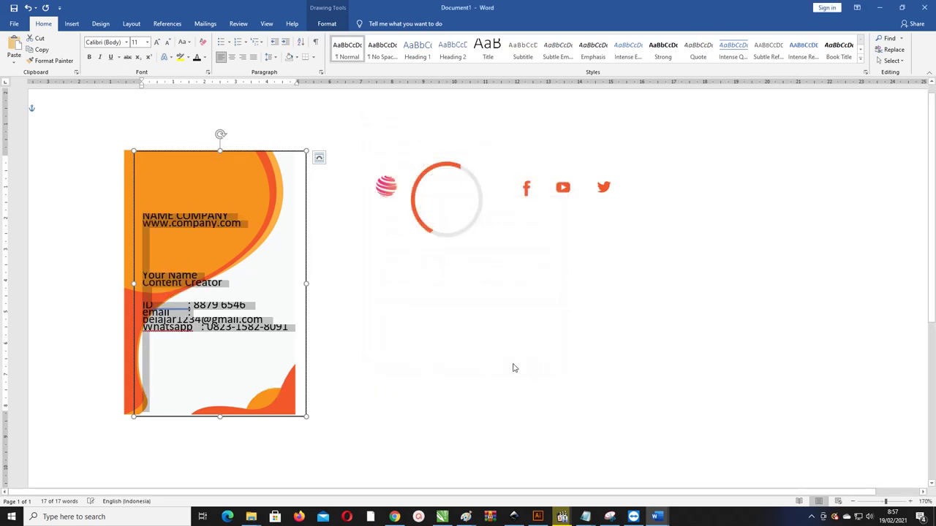
pyautogui.hotkey('ctrl', 'z')
# Step: Give the NAME COMPANY and website lines Multiple 0,5 line spacing
pyautogui.click(126, 160)
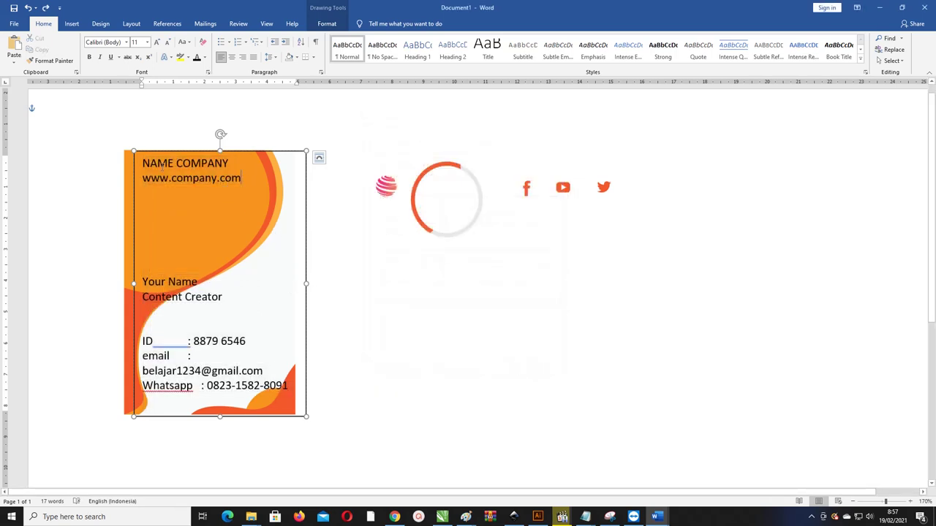
pyautogui.click(268, 57)
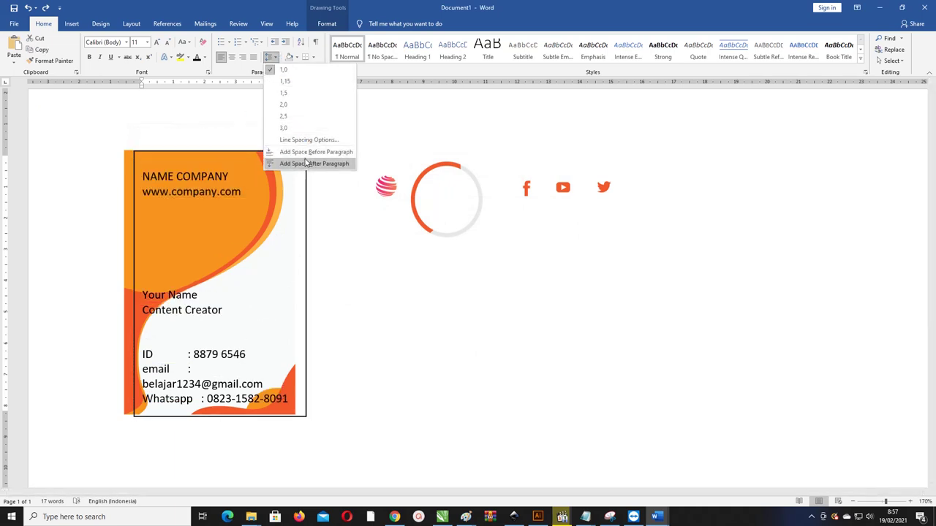
pyautogui.click(311, 140)
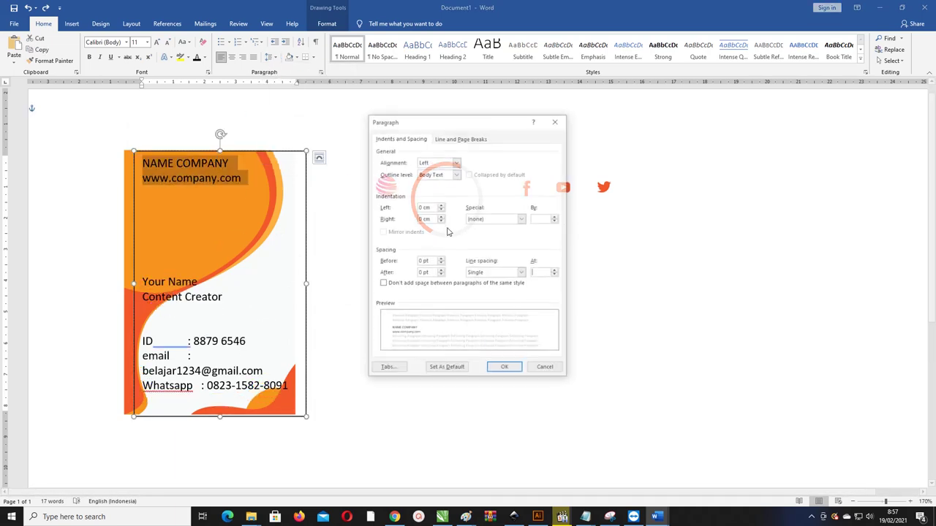
pyautogui.click(556, 276)
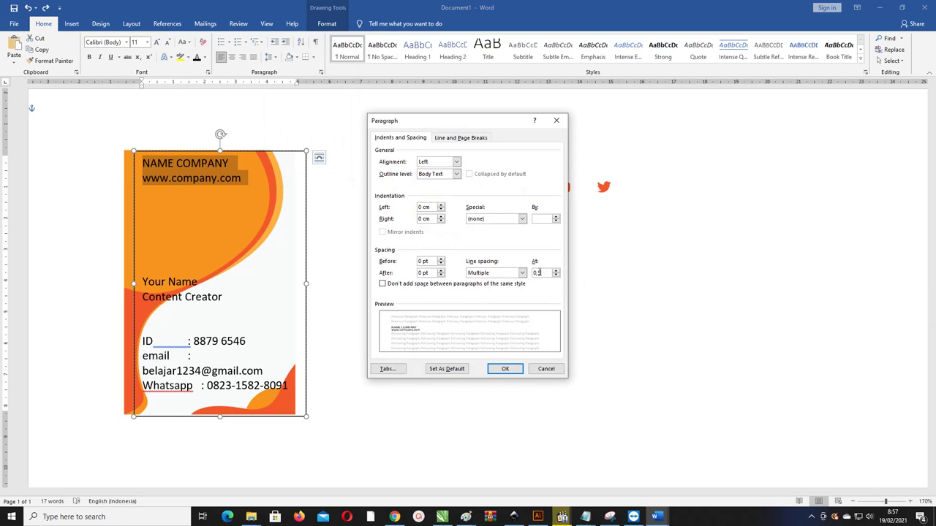
pyautogui.click(504, 370)
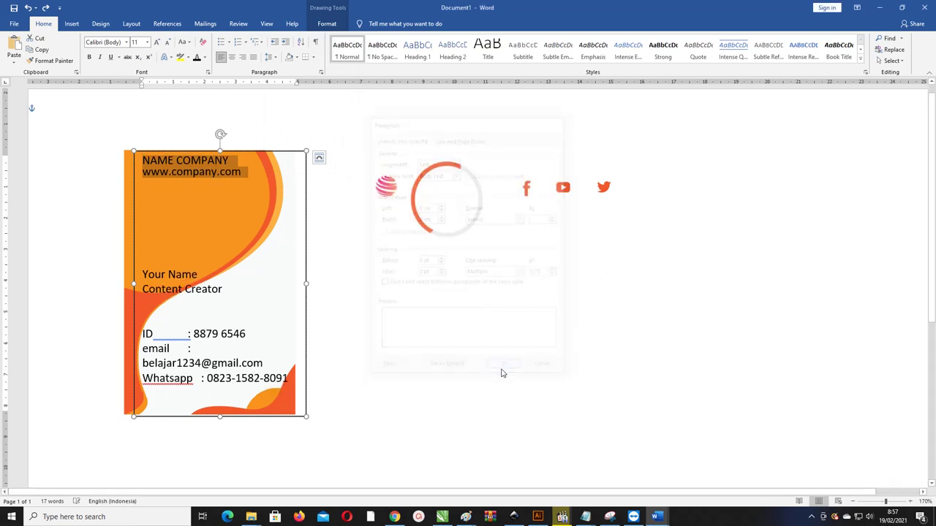
pyautogui.click(251, 155)
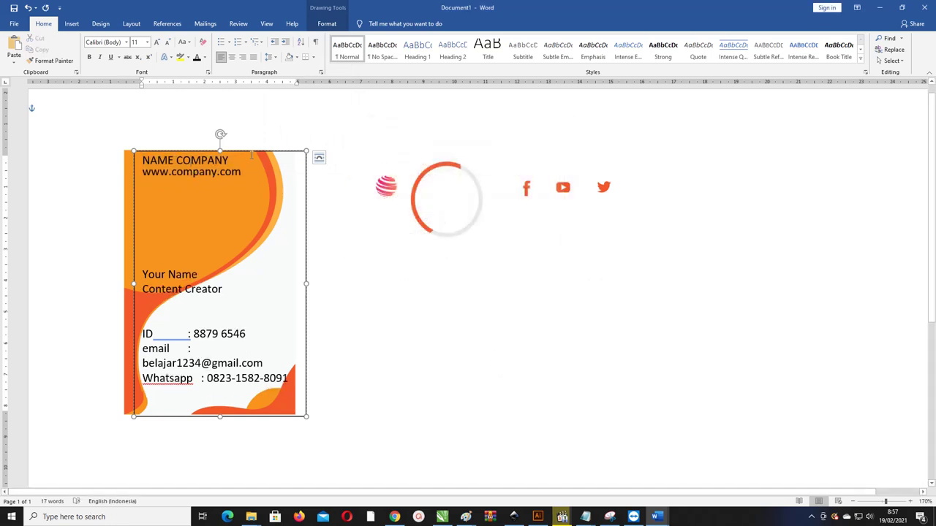
# Step: Resize the header text, shrinking the website line and enlarging both NAME COMPANY and website lines
pyautogui.hotkey('ctrl', 'm')
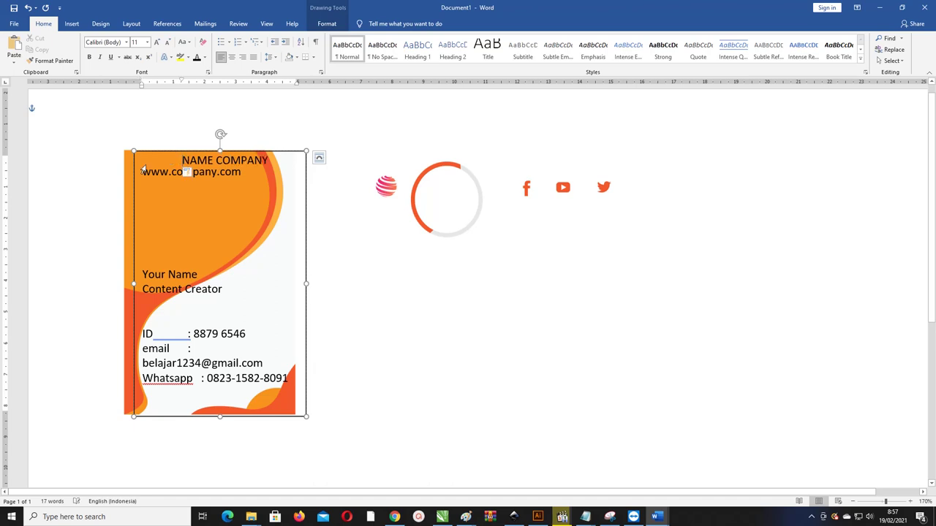
pyautogui.moveTo(286, 173); pyautogui.dragTo(167, 156)
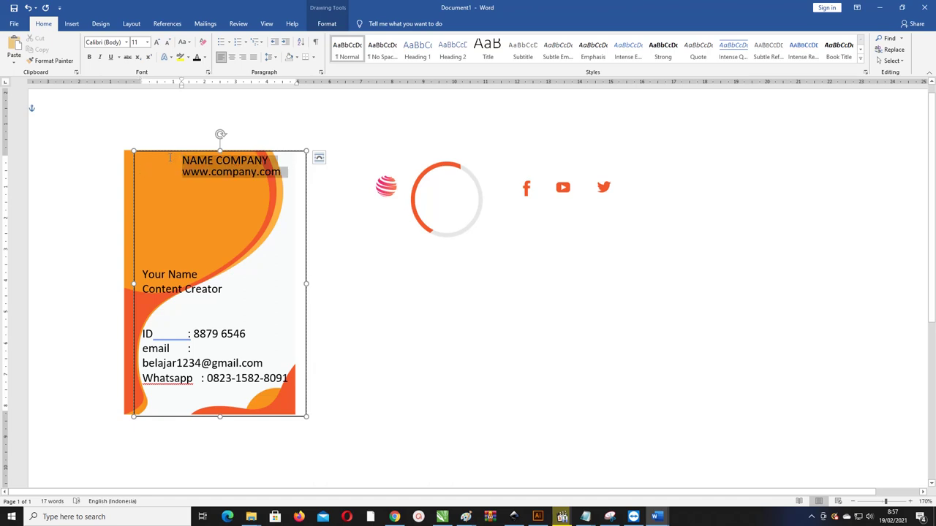
pyautogui.hotkey('ctrl', '[')
pyautogui.hotkey('ctrl', '[')
pyautogui.hotkey('ctrl', '[')
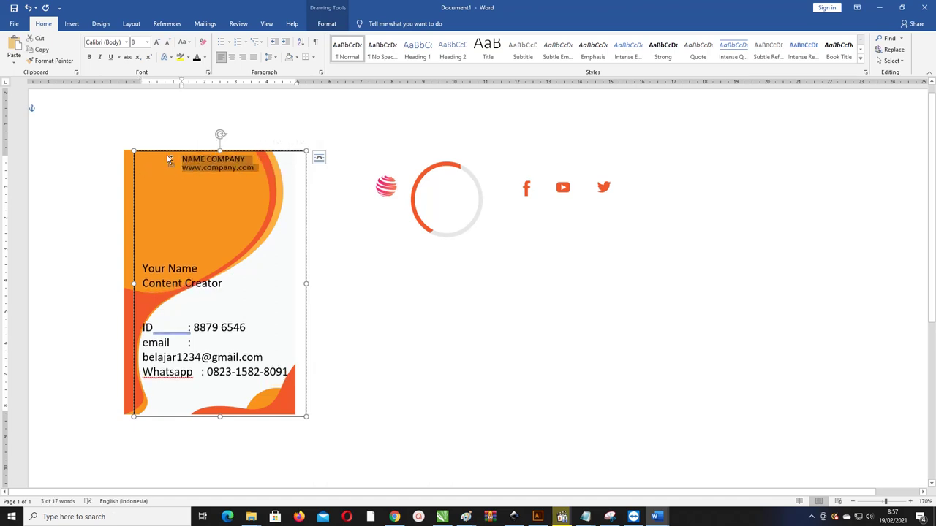
pyautogui.click(244, 159)
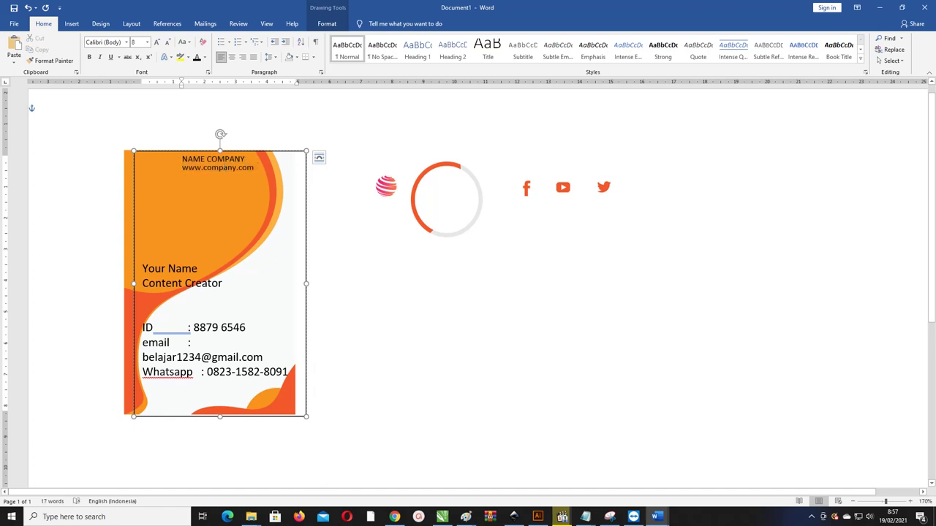
pyautogui.moveTo(253, 168); pyautogui.dragTo(156, 170)
pyautogui.hotkey('ctrl', '[')
pyautogui.hotkey('ctrl', '[')
pyautogui.hotkey('ctrl', '[')
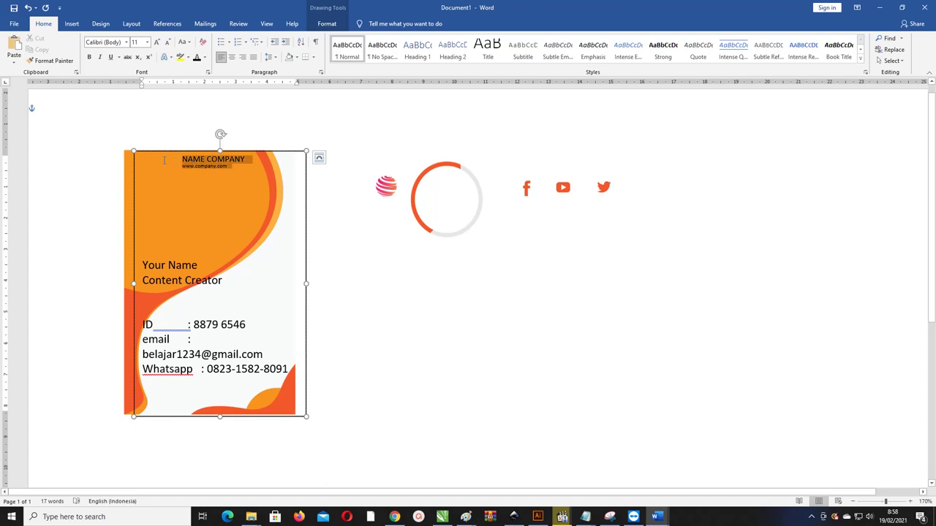
pyautogui.moveTo(230, 170); pyautogui.dragTo(162, 159)
pyautogui.hotkey('ctrl', ']')
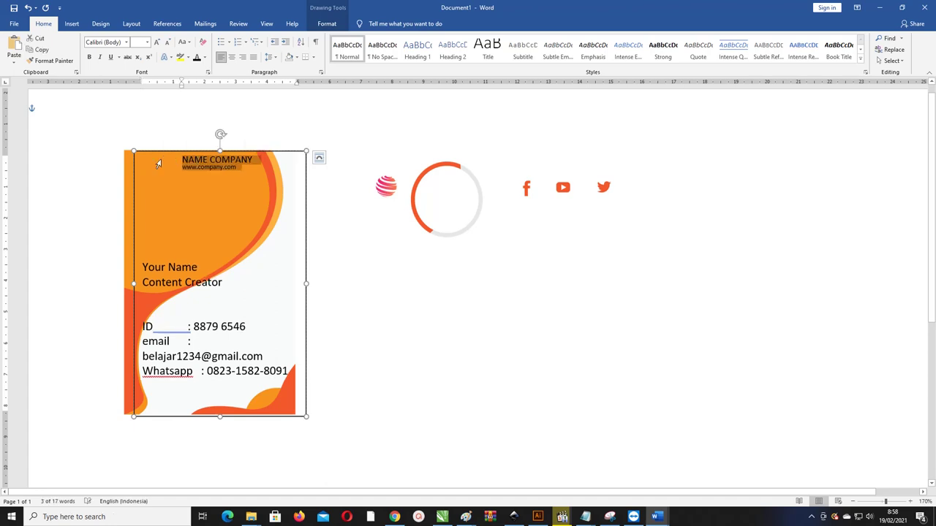
pyautogui.hotkey('ctrl', ']')
pyautogui.hotkey('ctrl', ']')
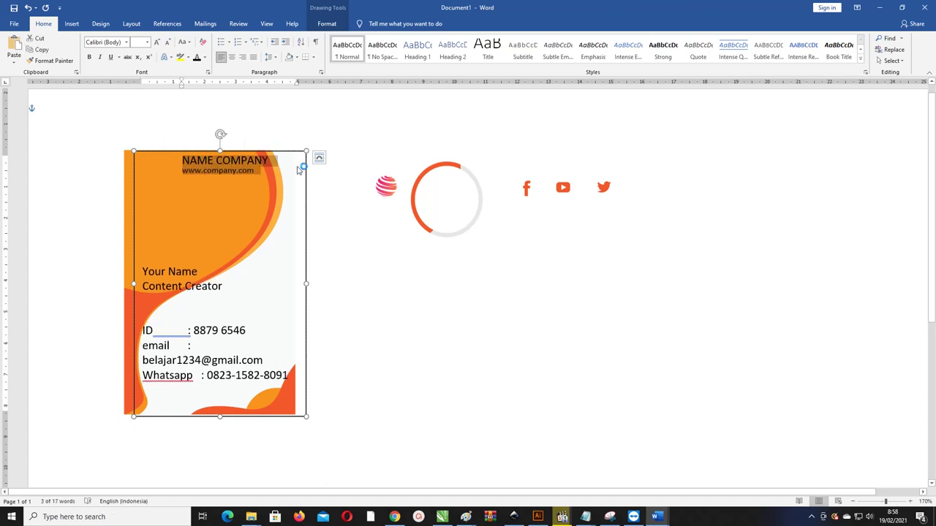
# Step: Shift the card text box slightly left and narrow it from the right edge
pyautogui.moveTo(289, 151); pyautogui.dragTo(276, 151)
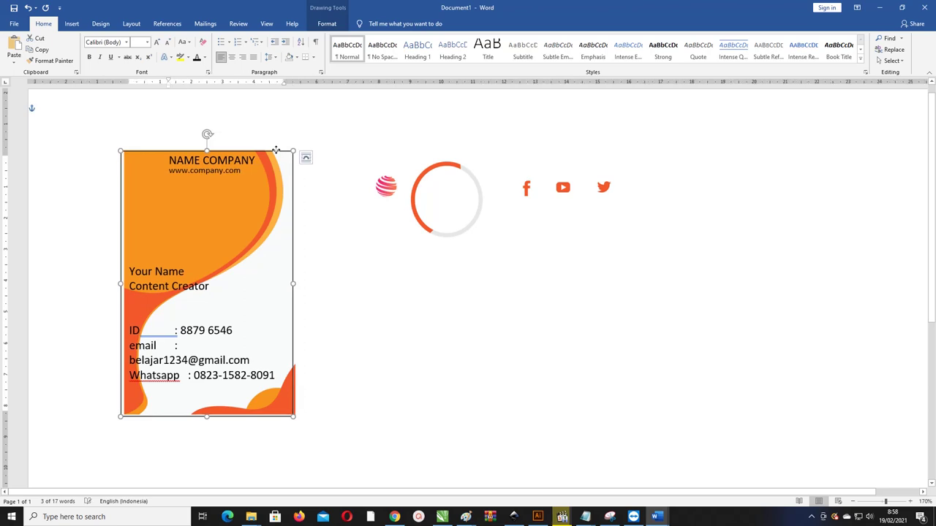
pyautogui.click(306, 158)
pyautogui.moveTo(293, 285); pyautogui.dragTo(283, 286)
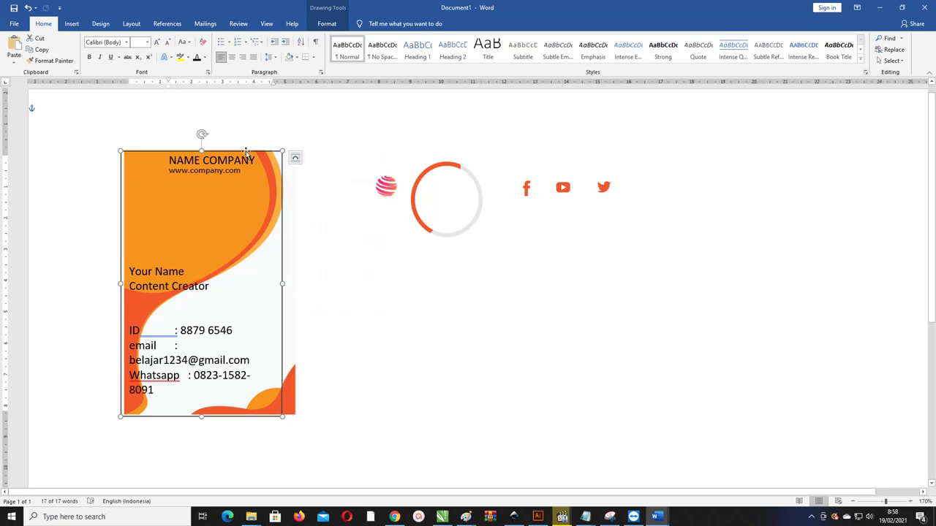
# Step: Set NAME COMPANY to the Fredoka One font in white
pyautogui.moveTo(248, 154); pyautogui.dragTo(252, 153)
pyautogui.click(300, 158)
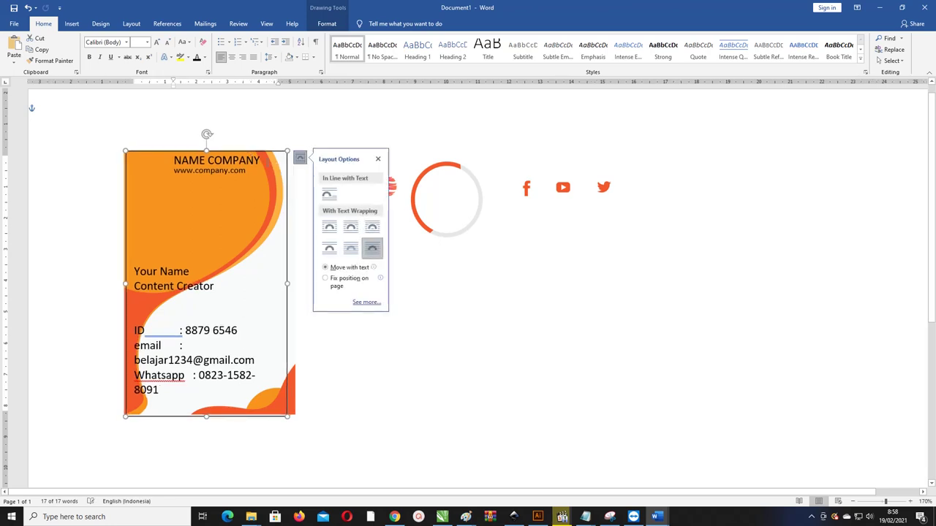
pyautogui.click(176, 166)
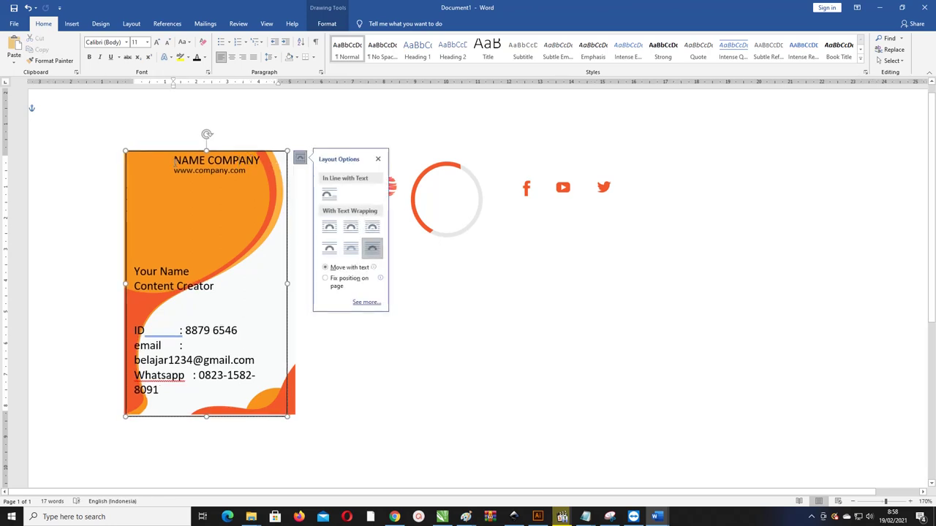
pyautogui.moveTo(174, 160); pyautogui.dragTo(256, 160)
pyautogui.click(110, 43)
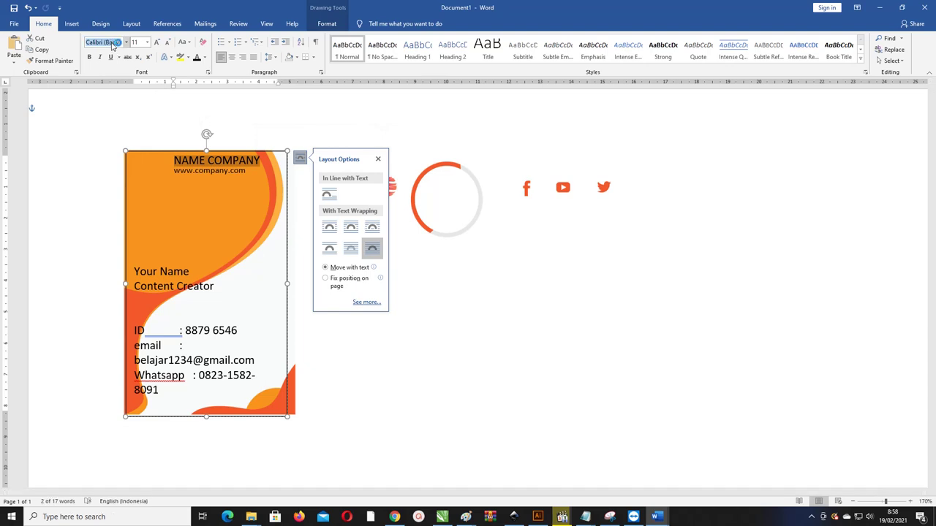
pyautogui.write('Fredoka One')
pyautogui.press('Return')
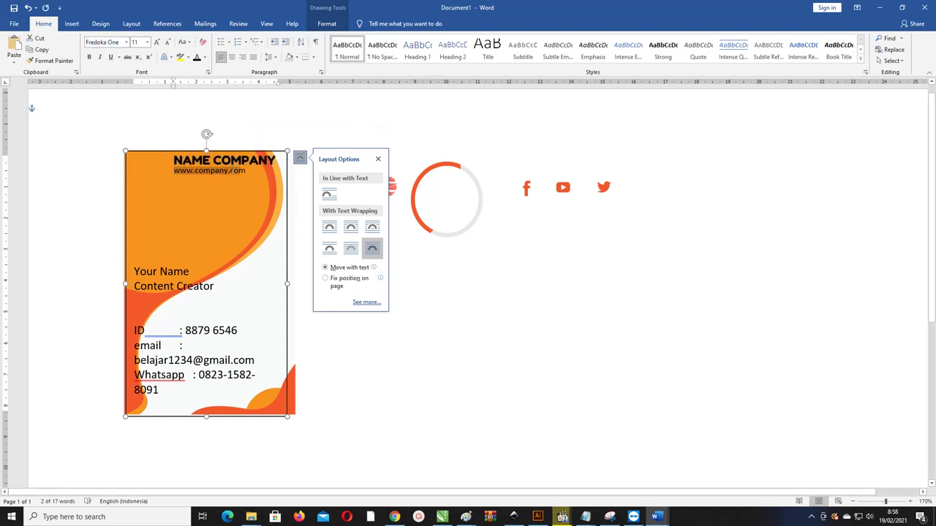
pyautogui.click(270, 163)
pyautogui.tripleClick(270, 162)
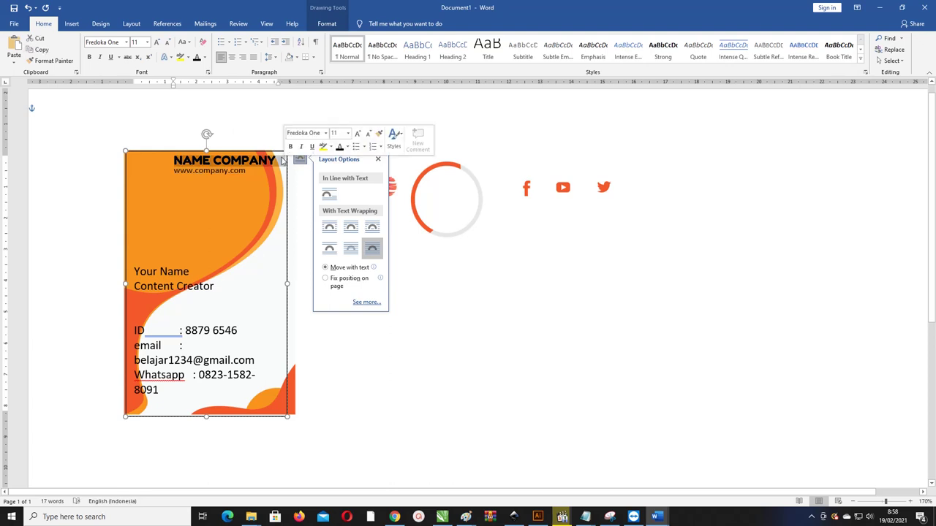
pyautogui.click(204, 57)
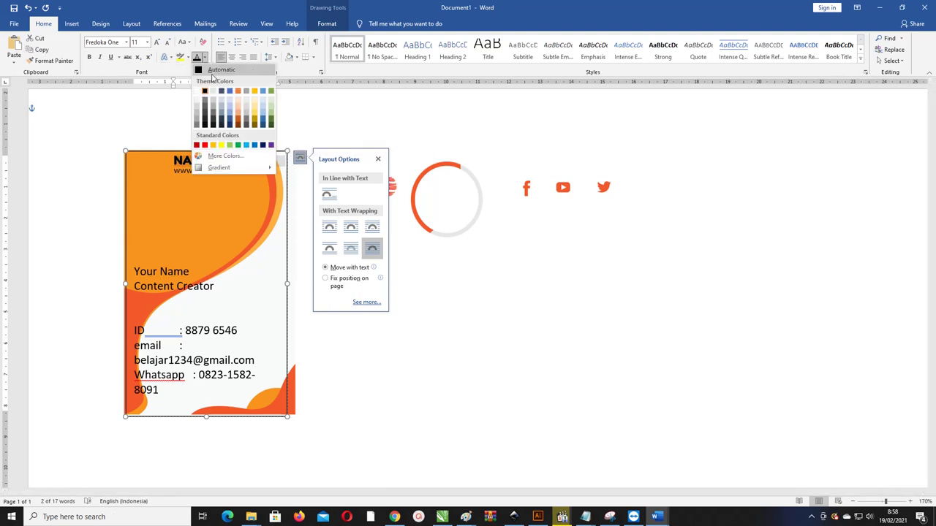
pyautogui.click(197, 91)
pyautogui.click(247, 196)
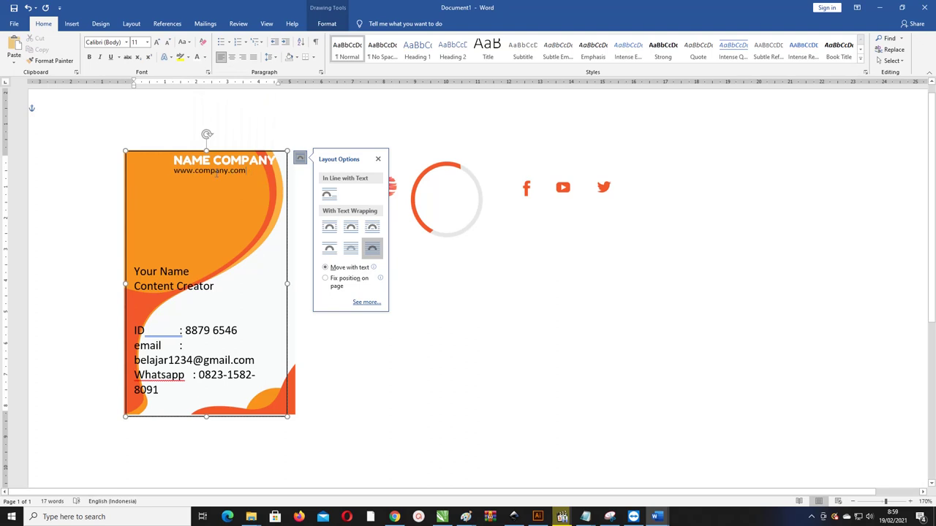
# Step: Shrink both header lines two sizes, left-align them and indent them on the ruler
pyautogui.moveTo(216, 173); pyautogui.dragTo(164, 161)
pyautogui.hotkey('ctrl', '[')
pyautogui.hotkey('ctrl', '[')
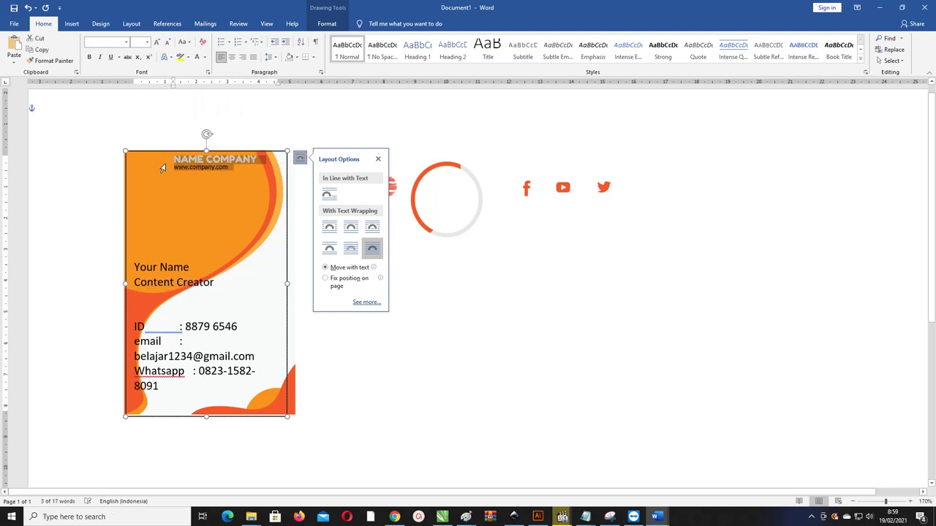
pyautogui.hotkey('ctrl', '[')
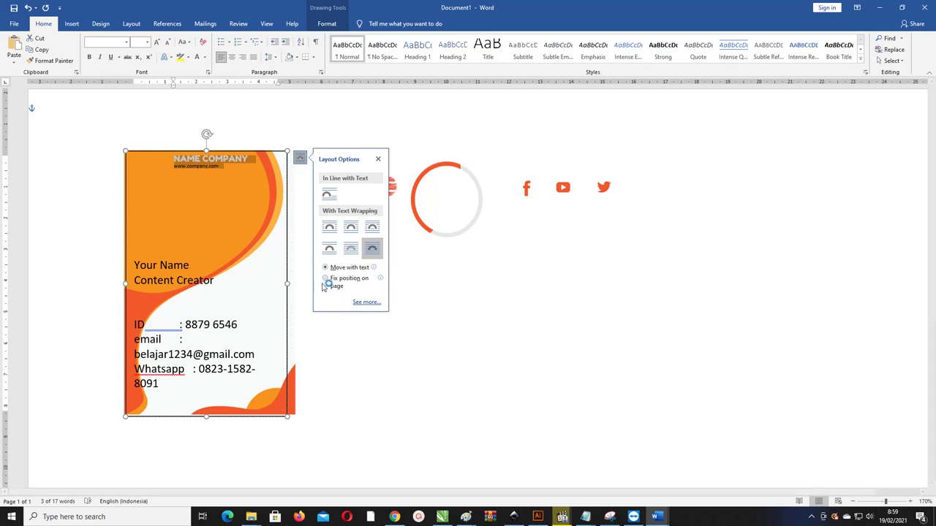
pyautogui.click(188, 168)
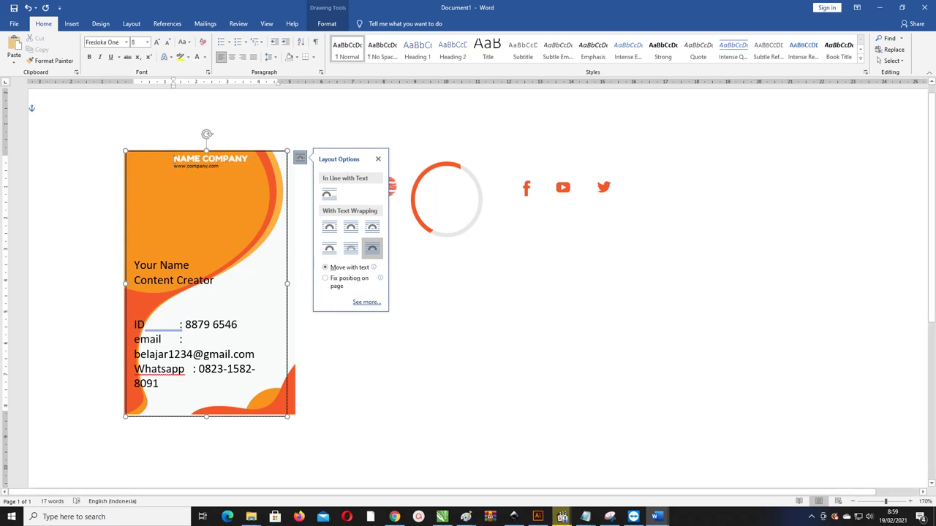
pyautogui.hotkey('ctrl', 'l')
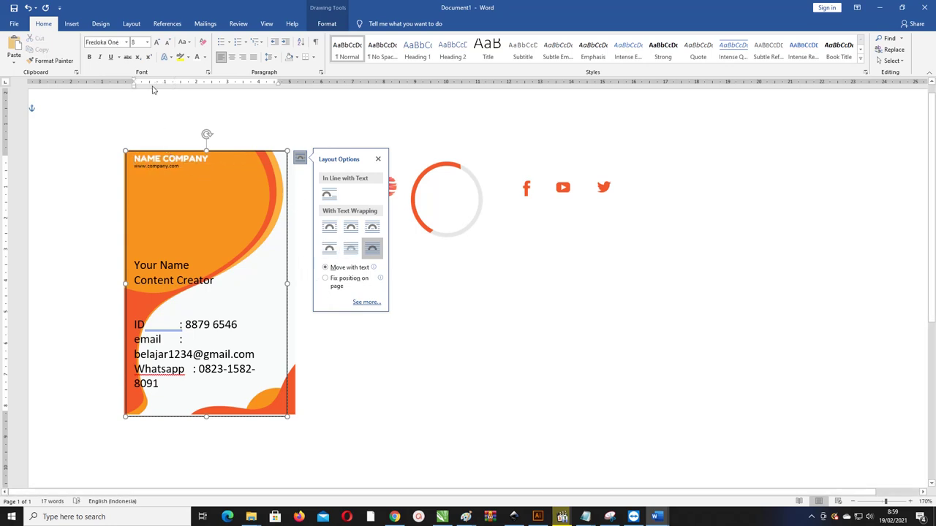
pyautogui.moveTo(136, 85); pyautogui.dragTo(164, 89)
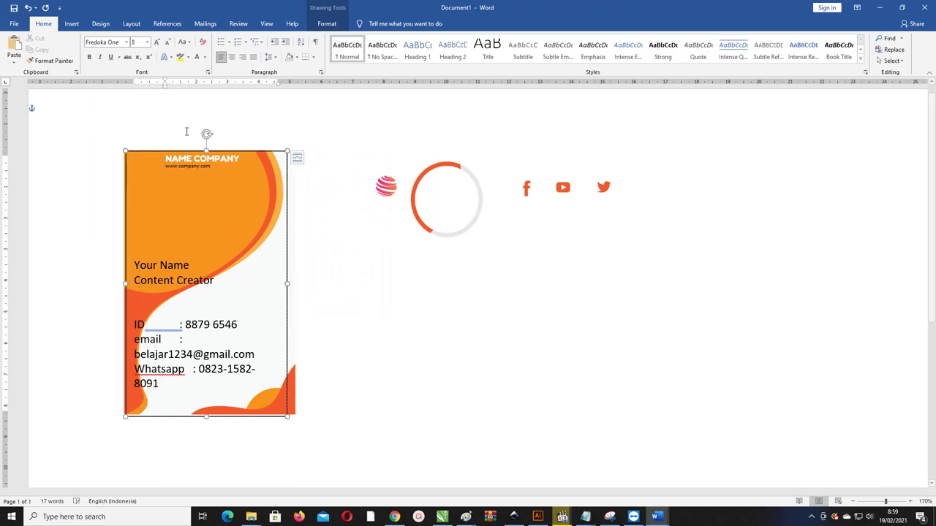
# Step: Bring the red logo to the front and place it at the card's top-left beside NAME COMPANY
pyautogui.click(388, 187)
pyautogui.moveTo(394, 189); pyautogui.dragTo(148, 161)
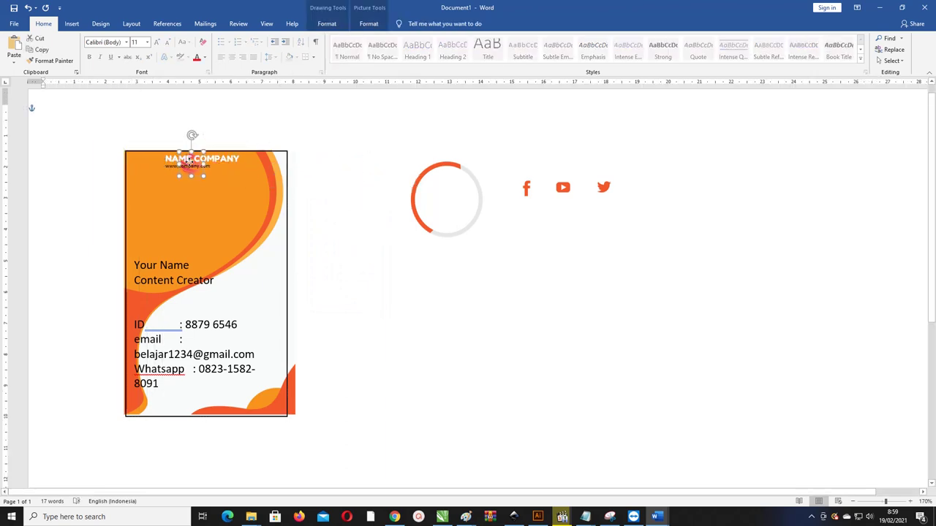
pyautogui.rightClick(150, 161)
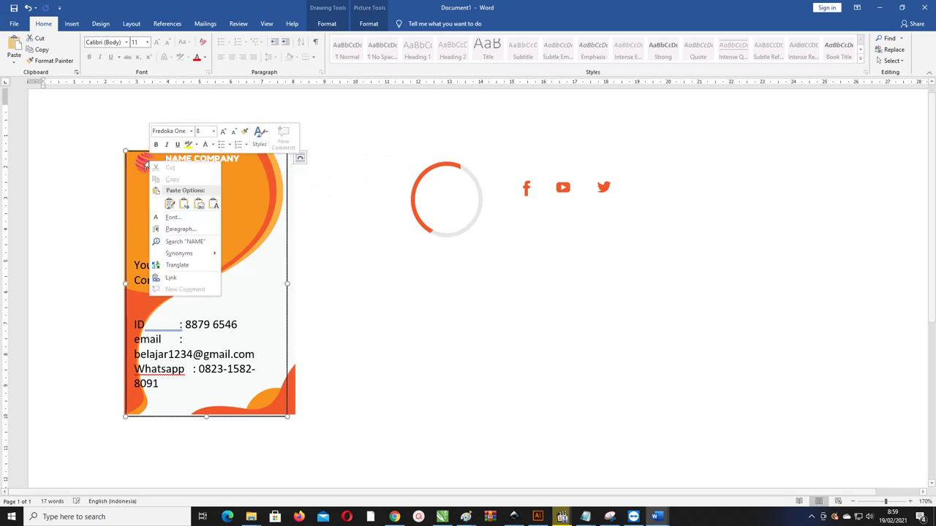
pyautogui.click(365, 199)
pyautogui.hotkey('ctrl', 'z')
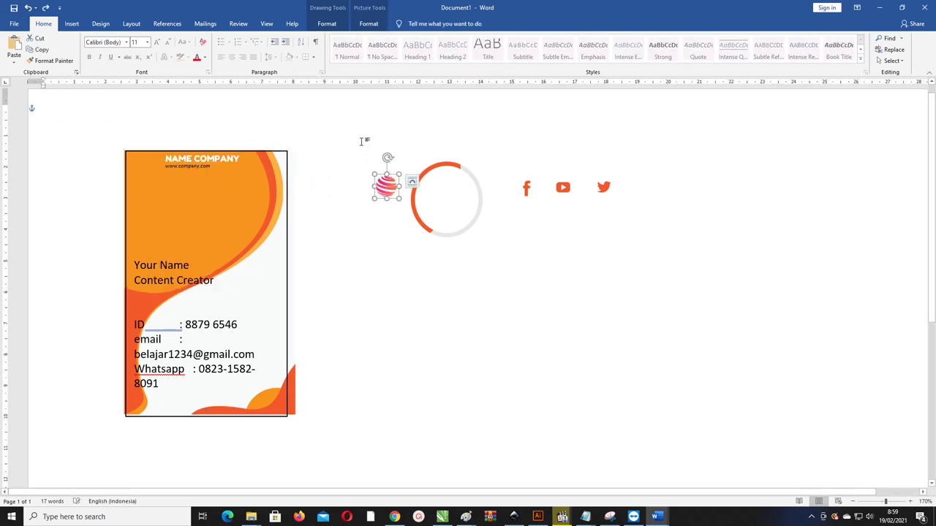
pyautogui.click(366, 141)
pyautogui.click(379, 187)
pyautogui.rightClick(379, 187)
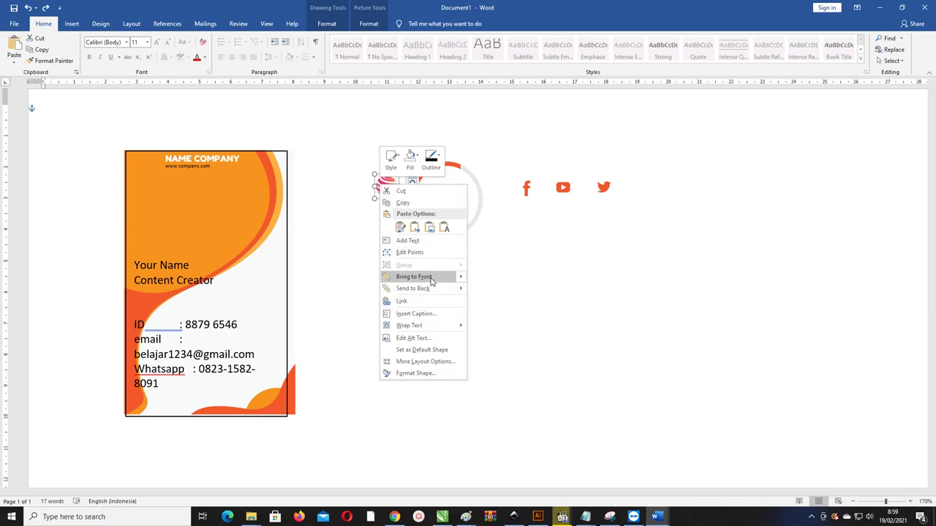
pyautogui.click(431, 279)
pyautogui.moveTo(389, 190); pyautogui.dragTo(144, 166)
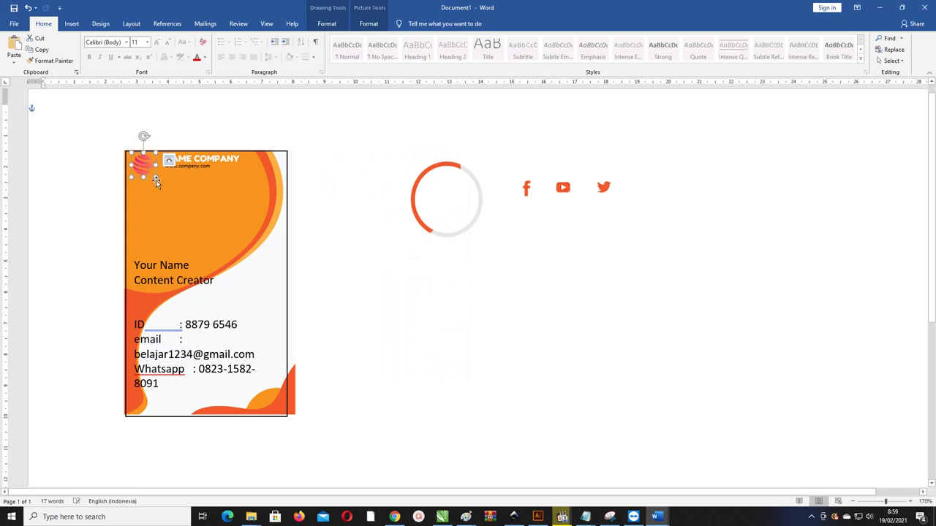
pyautogui.click(152, 173)
pyautogui.moveTo(152, 173); pyautogui.dragTo(158, 172)
# Step: Move the orange ring picture onto the card's top-left area
pyautogui.click(191, 150)
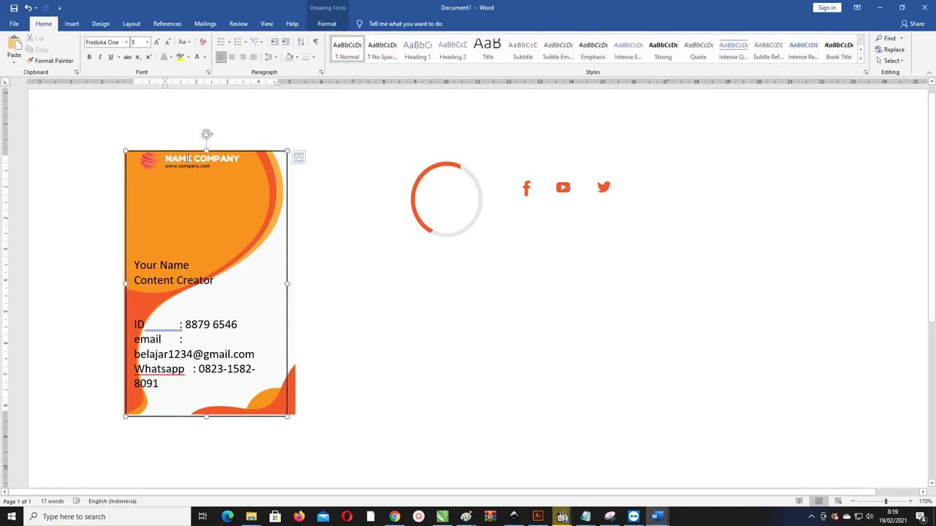
pyautogui.click(451, 199)
pyautogui.moveTo(451, 198); pyautogui.dragTo(183, 185)
# Step: Return the ring beside the social icons and send it behind other shapes
pyautogui.rightClick(184, 185)
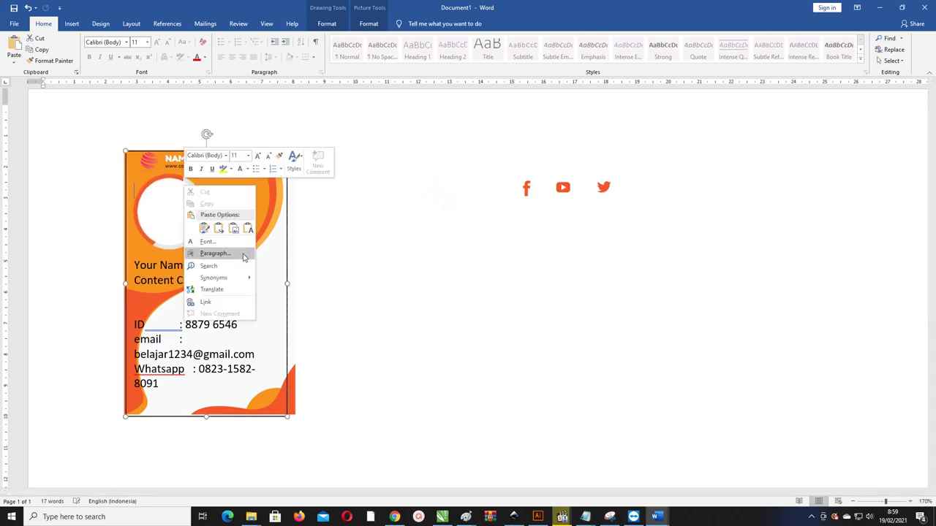
pyautogui.click(351, 27)
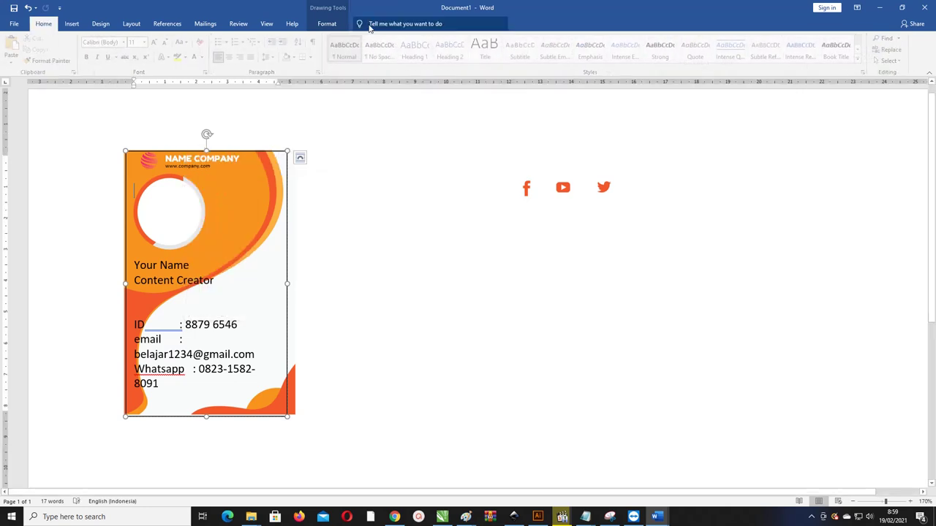
pyautogui.click(331, 24)
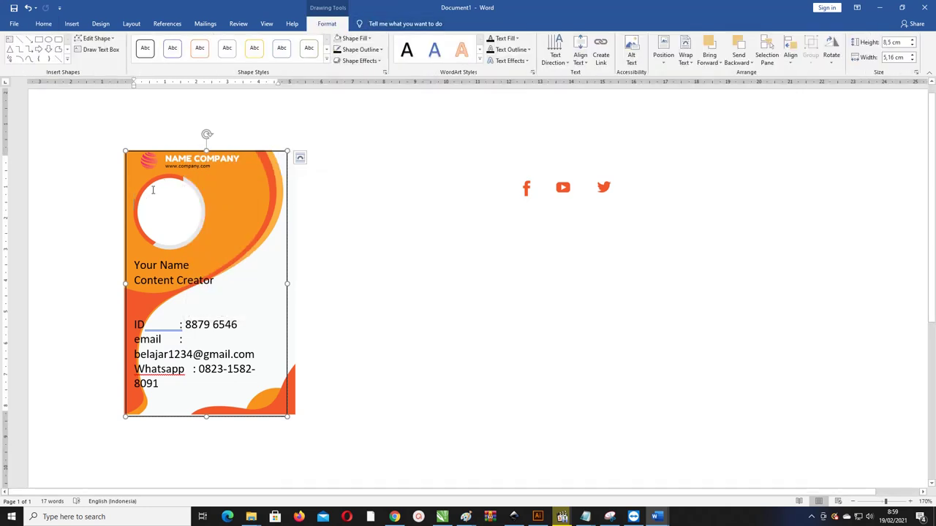
pyautogui.moveTo(212, 190); pyautogui.dragTo(476, 207)
pyautogui.rightClick(458, 173)
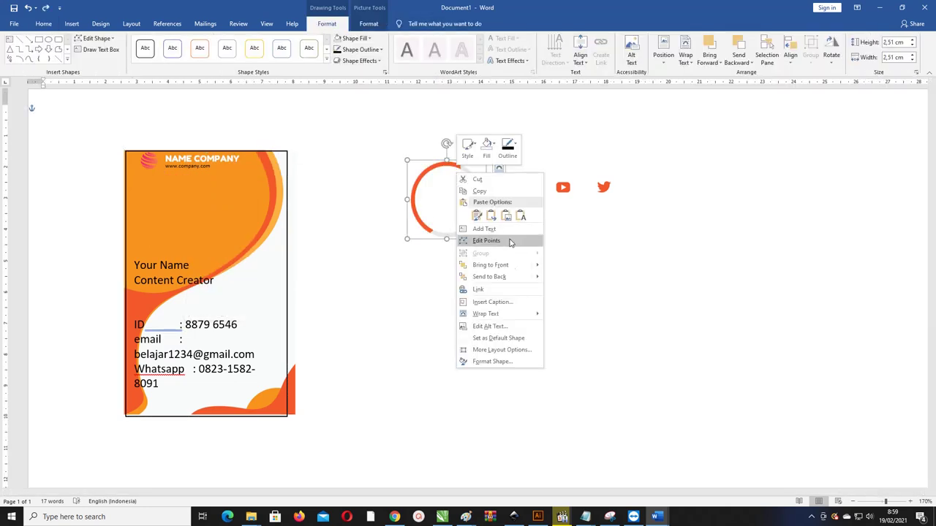
pyautogui.click(505, 276)
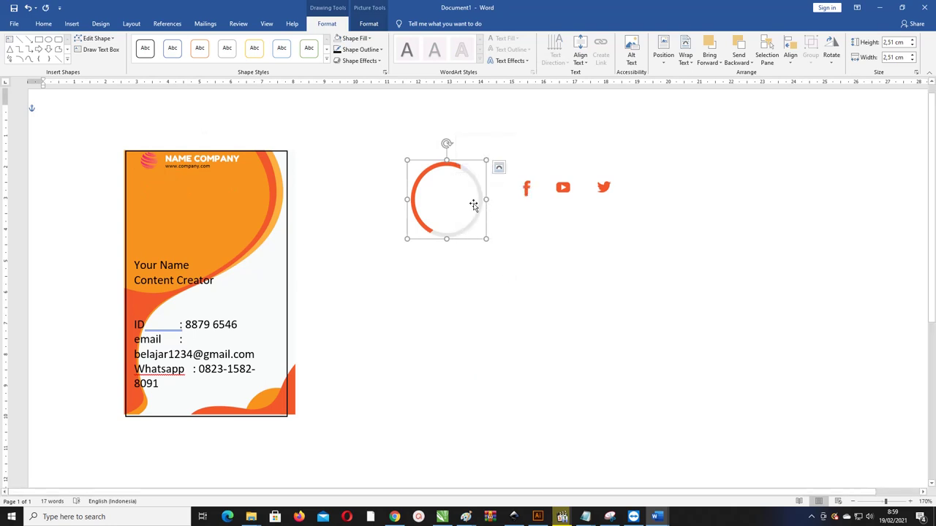
# Step: Place the ring on the card's top-left at 2,31 cm tall and duplicate it alongside
pyautogui.moveTo(444, 185)
pyautogui.mouseDown()
pyautogui.moveTo(174, 194)
pyautogui.moveTo(165, 179)
pyautogui.mouseUp()
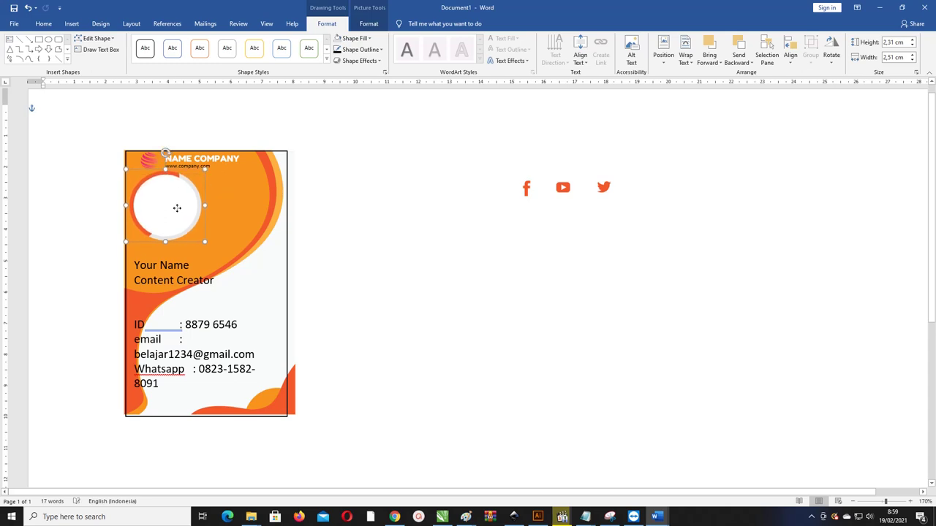
pyautogui.moveTo(177, 213); pyautogui.dragTo(177, 210)
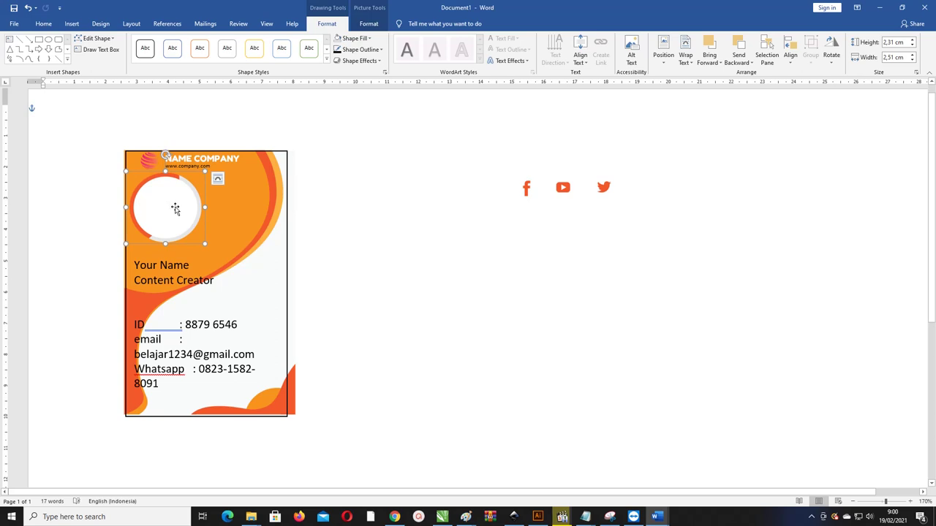
pyautogui.keyDown('ctrl'); pyautogui.moveTo(169, 205); pyautogui.dragTo(230, 206); pyautogui.keyUp('ctrl')
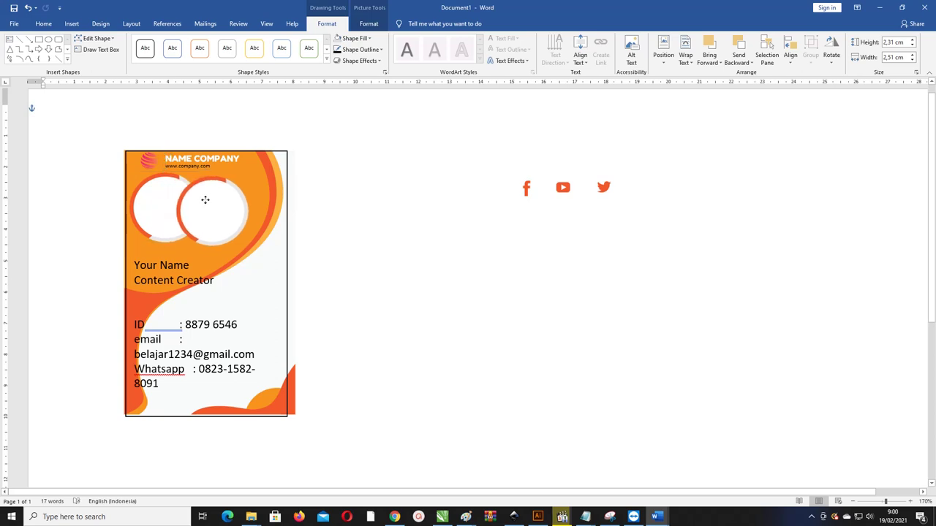
# Step: Fill the copied ring shape with the Asset 1 picture from the Pictures folder
pyautogui.click(368, 41)
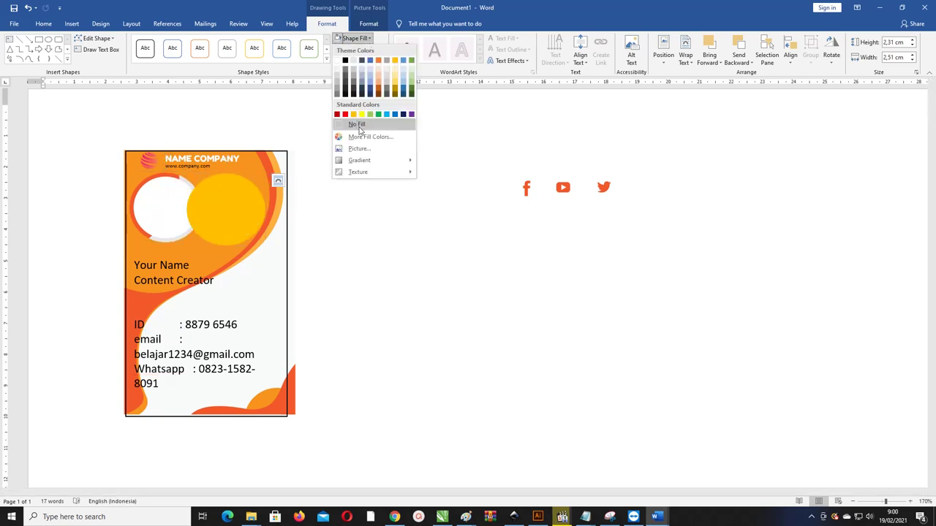
pyautogui.click(361, 150)
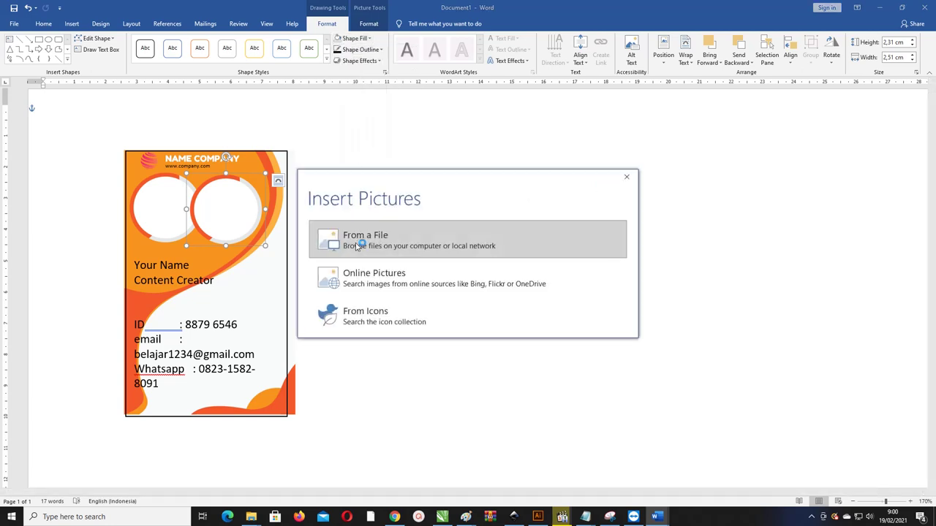
pyautogui.click(360, 238)
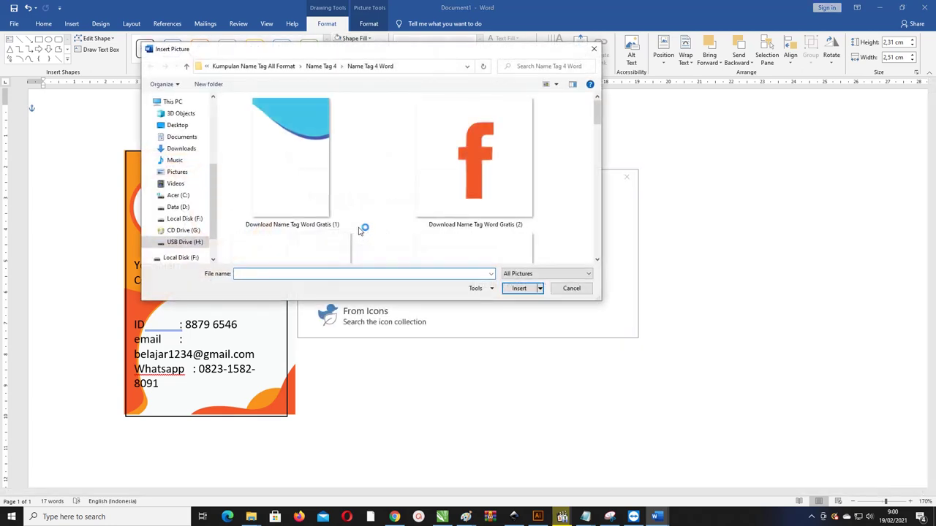
pyautogui.click(177, 172)
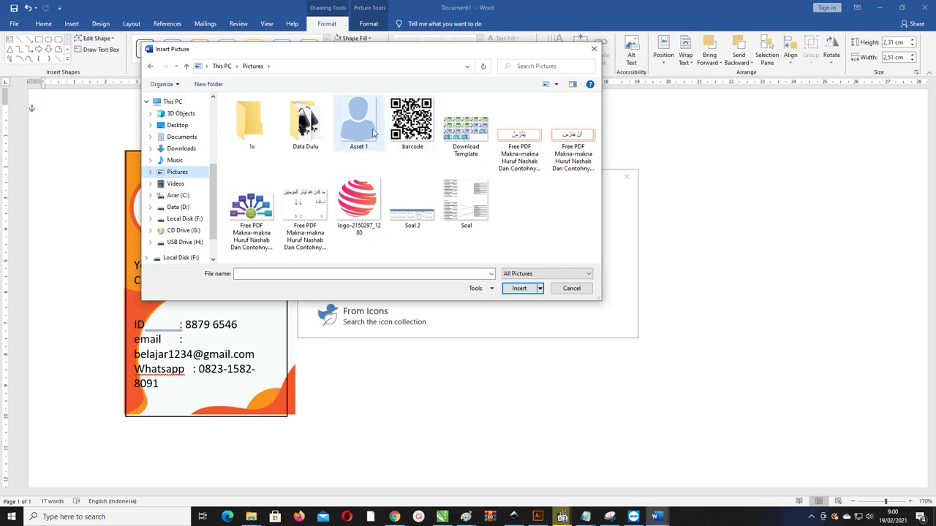
pyautogui.click(358, 120)
pyautogui.click(520, 288)
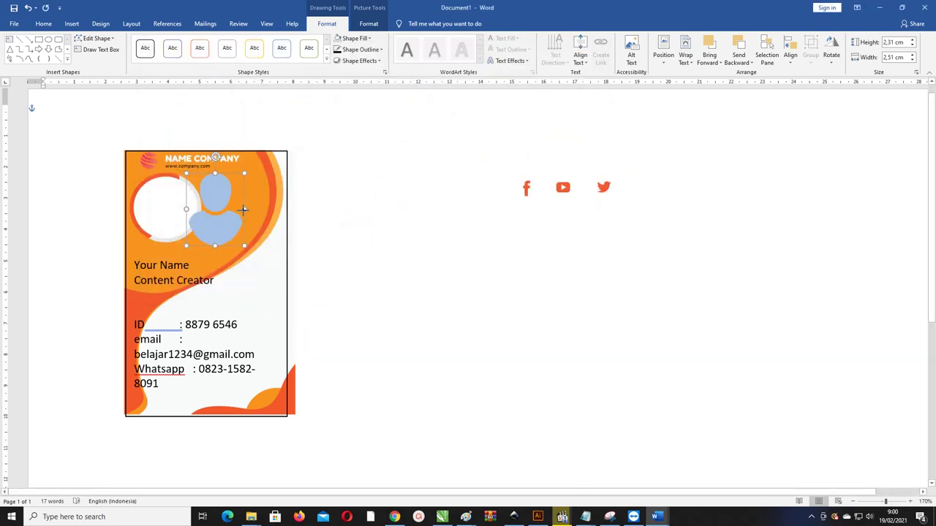
# Step: Shrink the Asset 1 avatar to about 2,06 by 2,05 cm and centre it in the white ring
pyautogui.moveTo(267, 210); pyautogui.dragTo(166, 210)
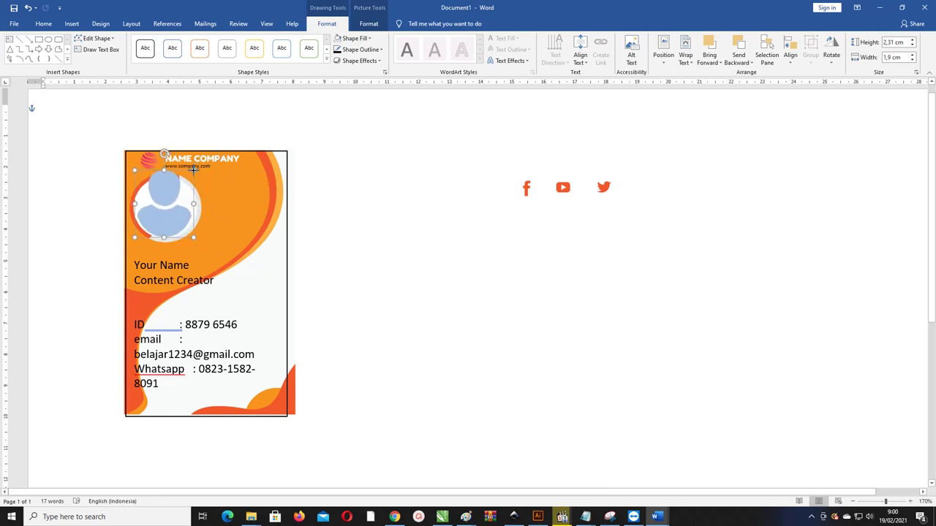
pyautogui.moveTo(195, 165); pyautogui.dragTo(161, 209)
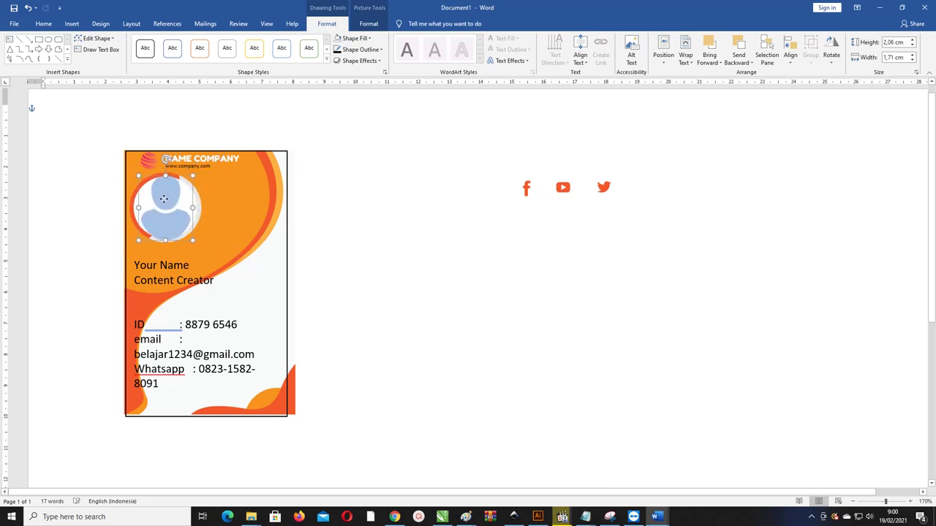
pyautogui.scroll(4, 160, 211)
pyautogui.scroll(1, 160, 210)
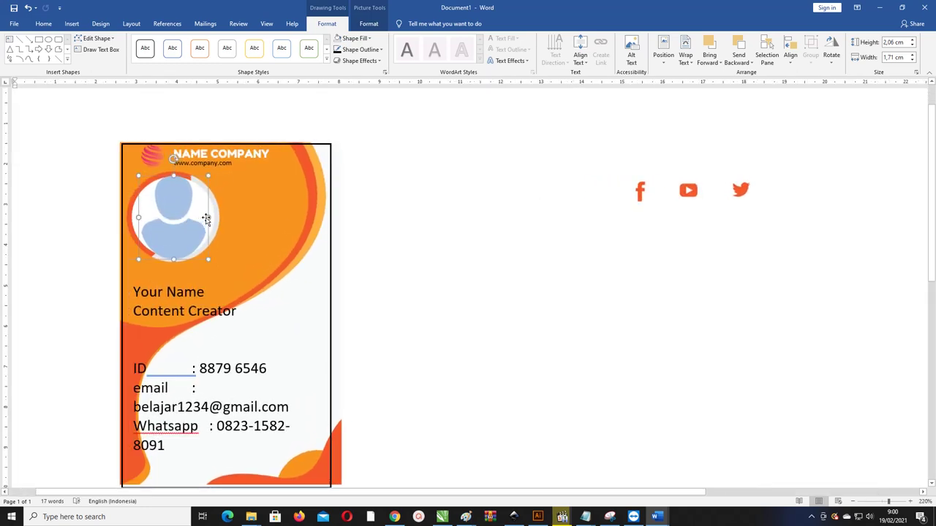
pyautogui.moveTo(212, 216); pyautogui.dragTo(218, 216)
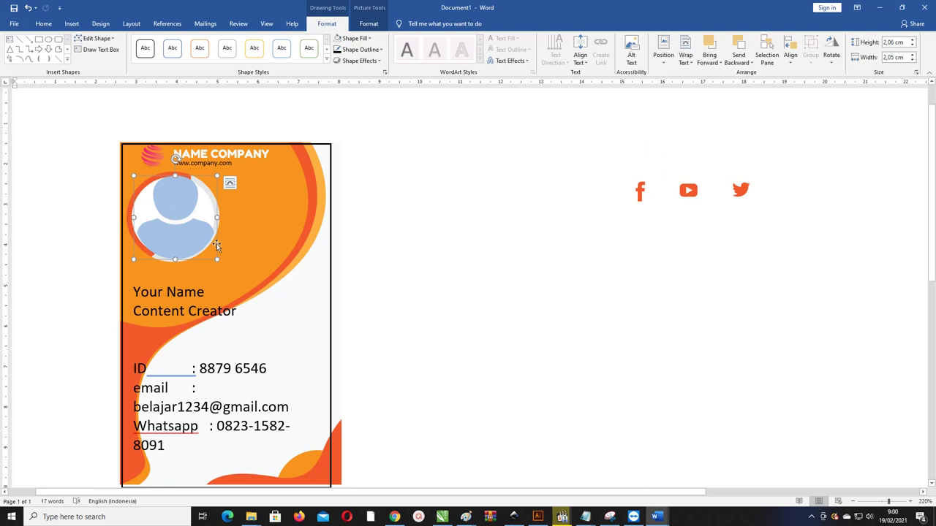
pyautogui.moveTo(186, 222); pyautogui.dragTo(184, 221)
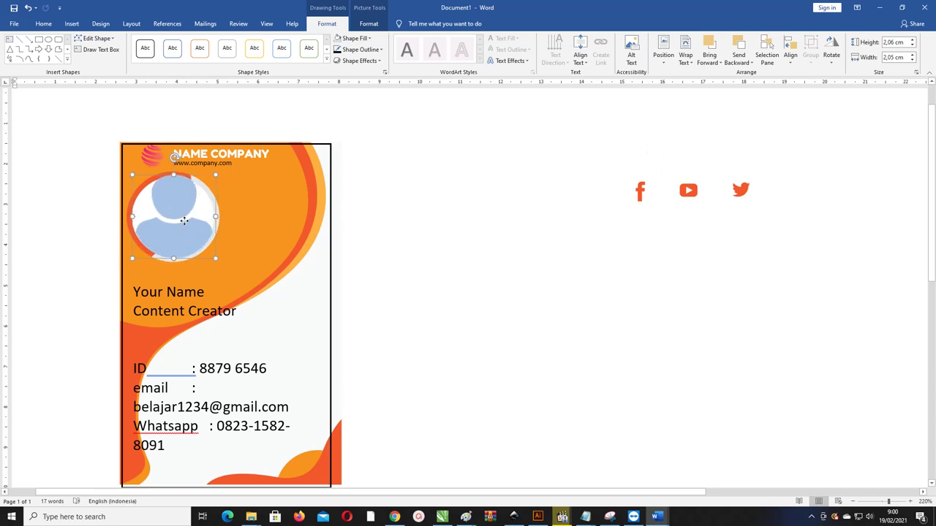
# Step: Crop the avatar from its right side and adjust its size to sit centred in the white ring
pyautogui.click(368, 25)
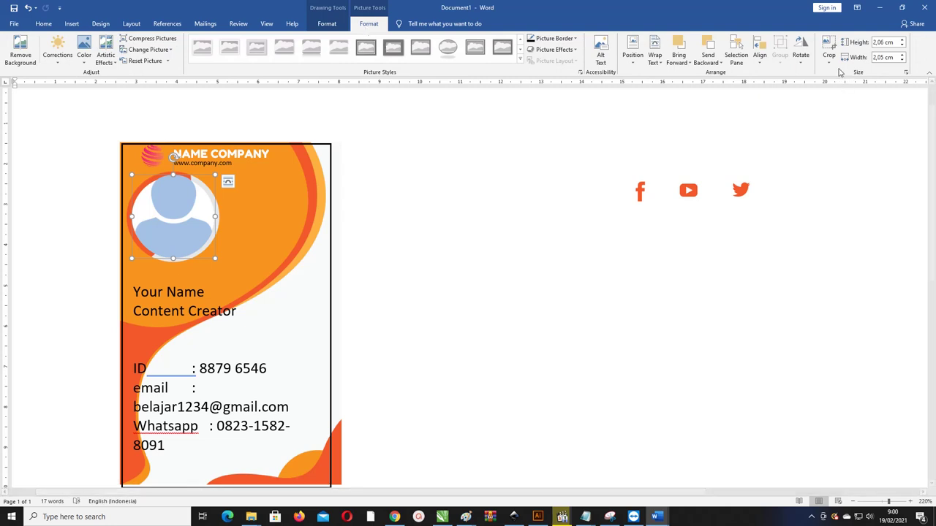
pyautogui.click(828, 48)
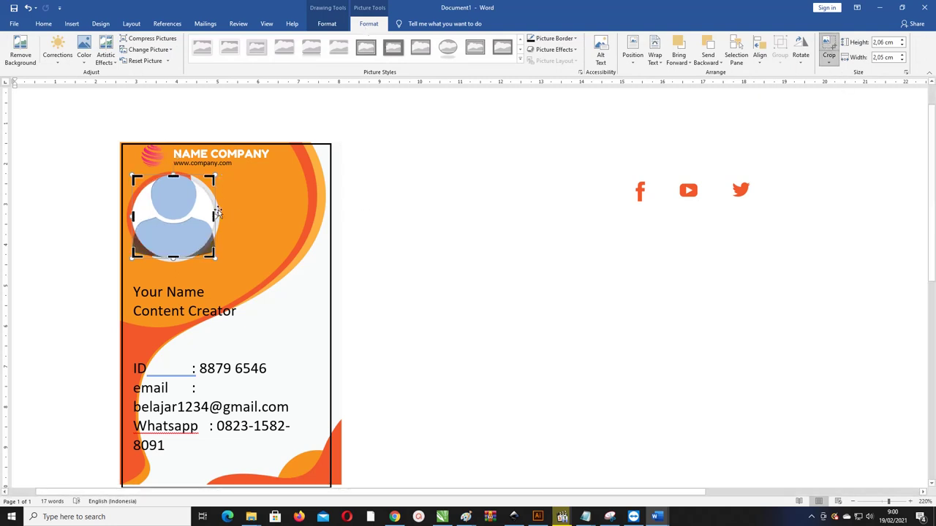
pyautogui.moveTo(214, 216); pyautogui.dragTo(171, 227)
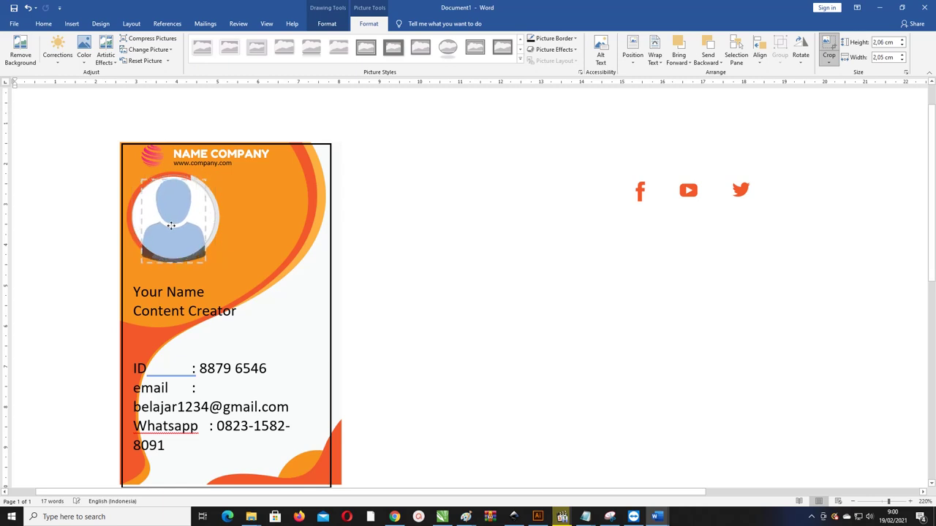
pyautogui.click(397, 236)
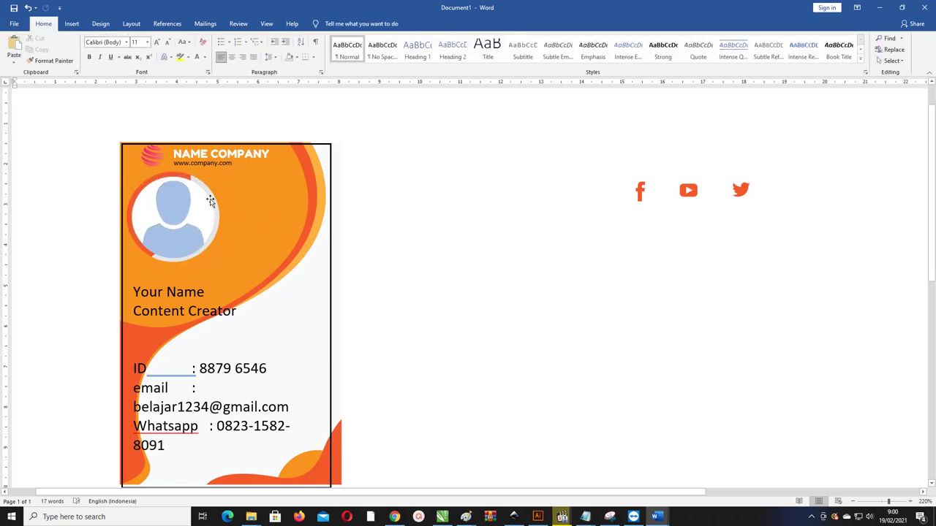
pyautogui.click(205, 189)
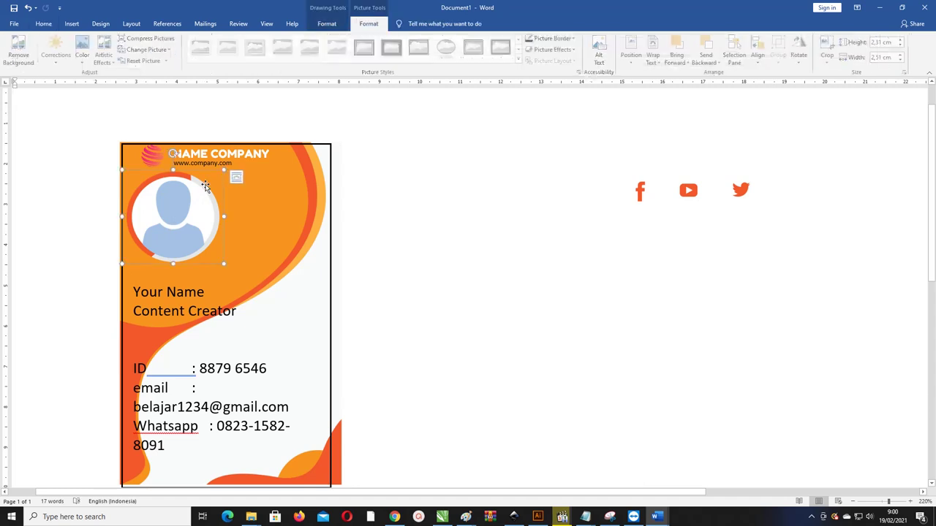
pyautogui.moveTo(220, 216); pyautogui.dragTo(221, 217)
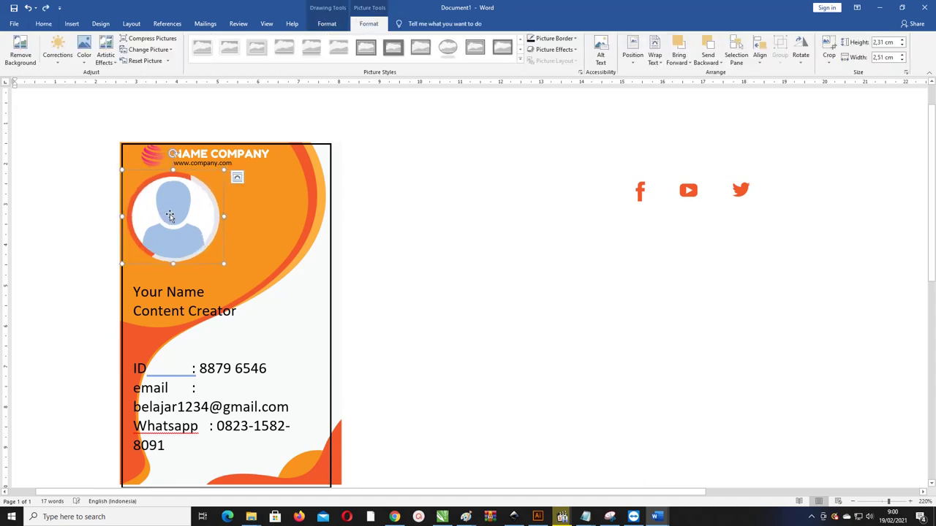
pyautogui.hotkey('ctrl', 'z')
# Step: Insert two blank lines above Your Name and tab-indent the Your Name and Content Creator lines
pyautogui.click(451, 214)
pyautogui.scroll(-3, 439, 215)
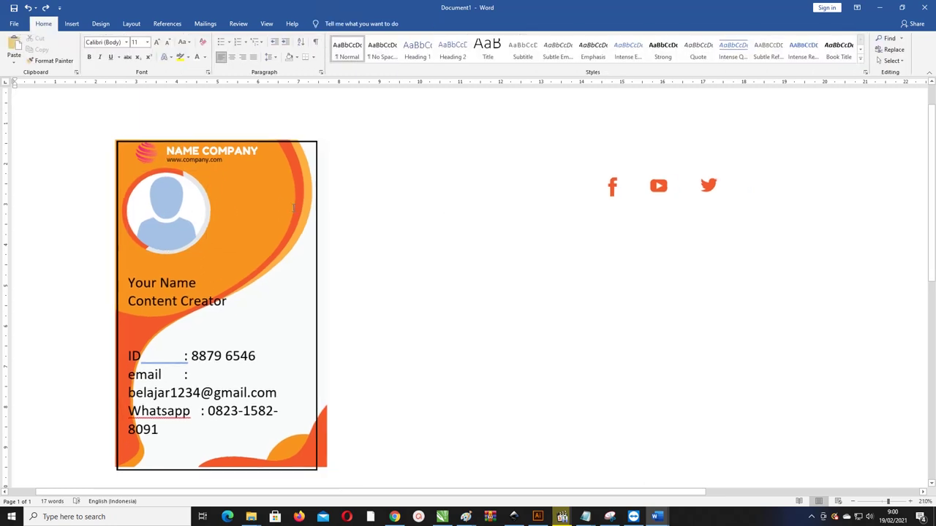
pyautogui.click(161, 265)
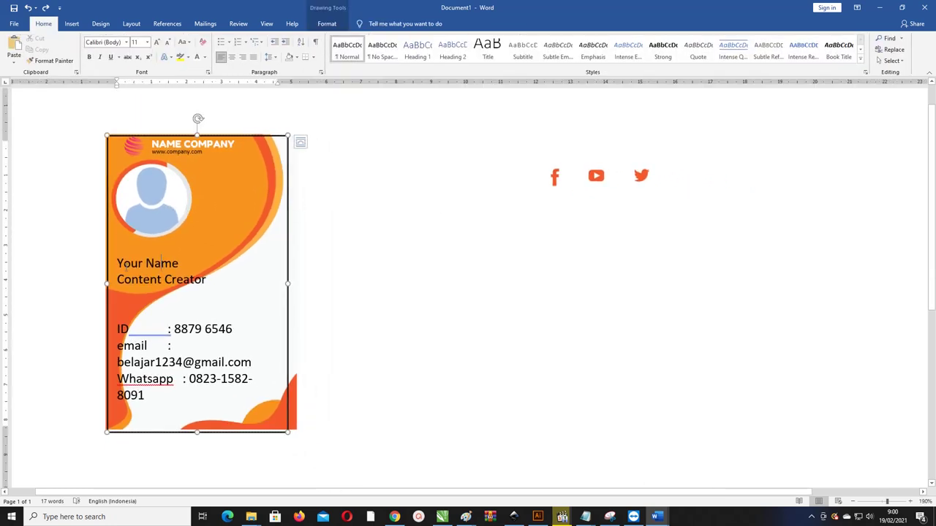
pyautogui.press('Return')
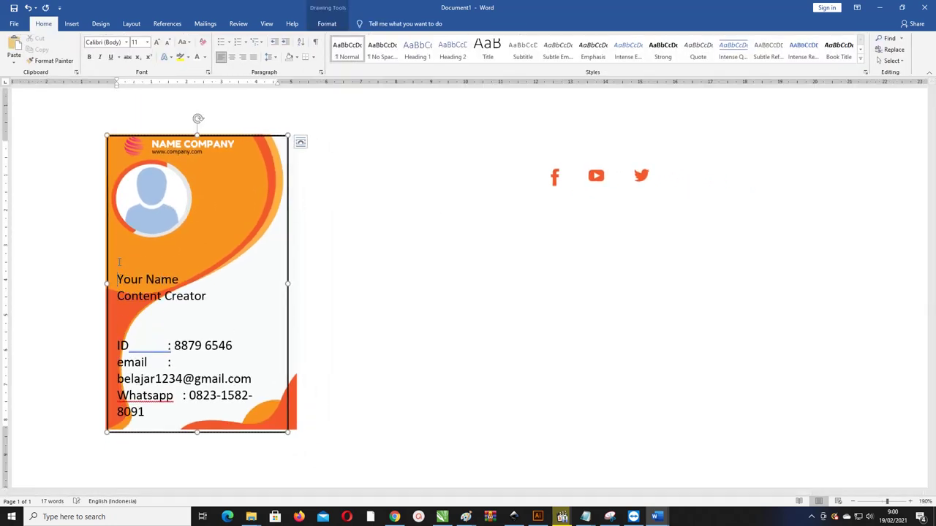
pyautogui.press('Return')
pyautogui.press('Return')
pyautogui.press('Tab')
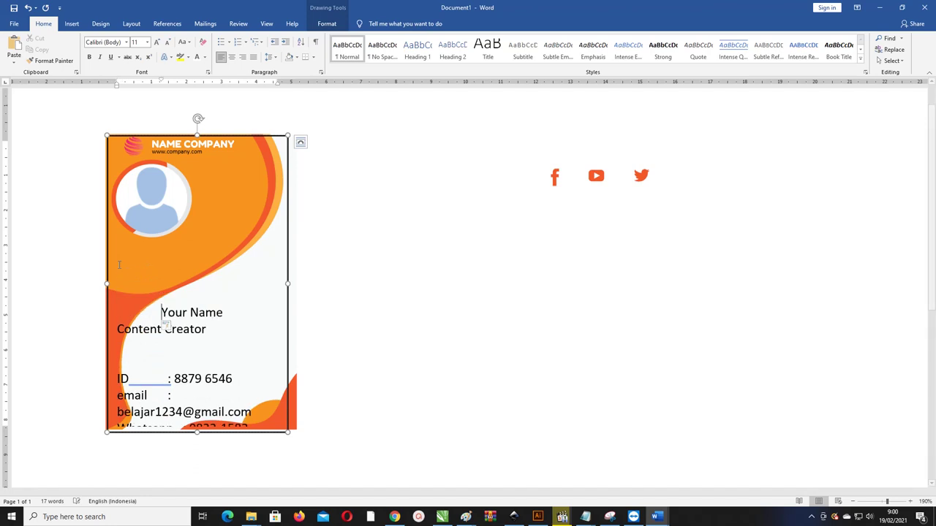
pyautogui.press('Tab')
# Step: Format Your Name as bold 12 pt Arial
pyautogui.moveTo(161, 313); pyautogui.dragTo(238, 311)
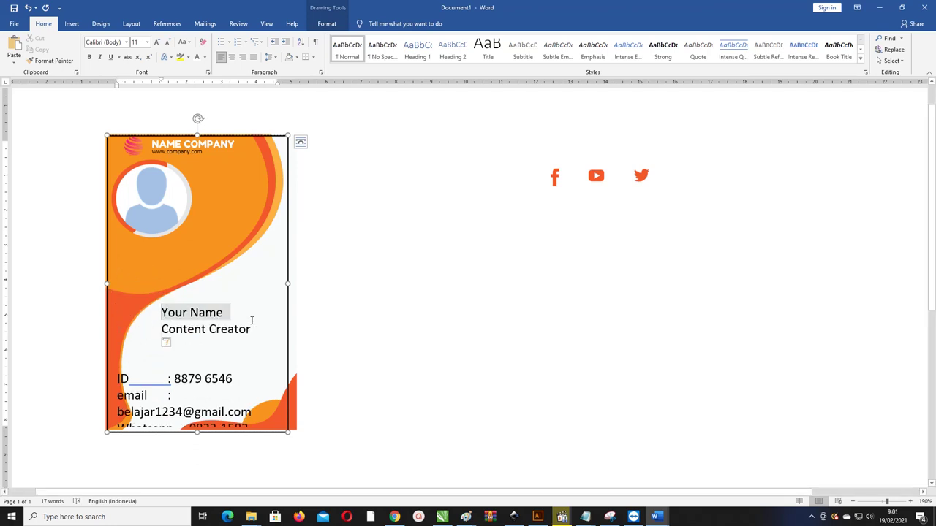
pyautogui.click(147, 42)
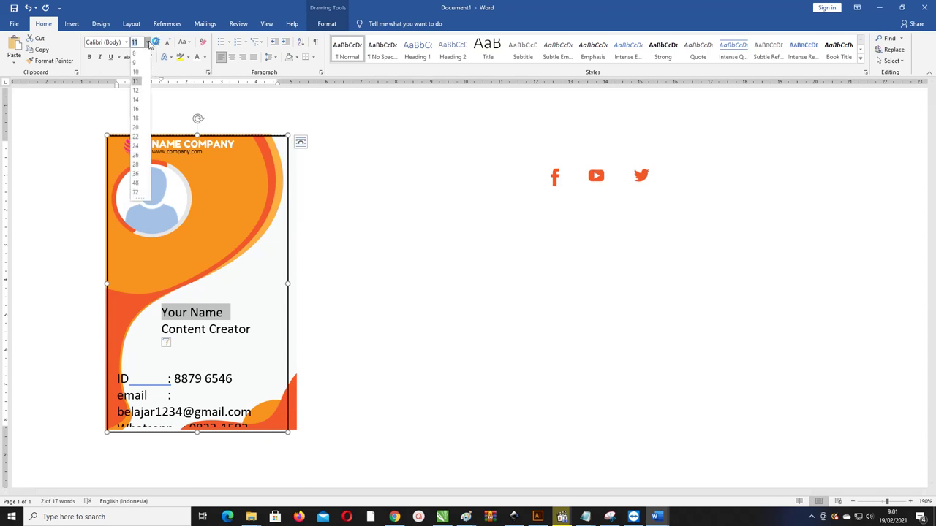
pyautogui.click(138, 91)
pyautogui.hotkey('ctrl', 'b')
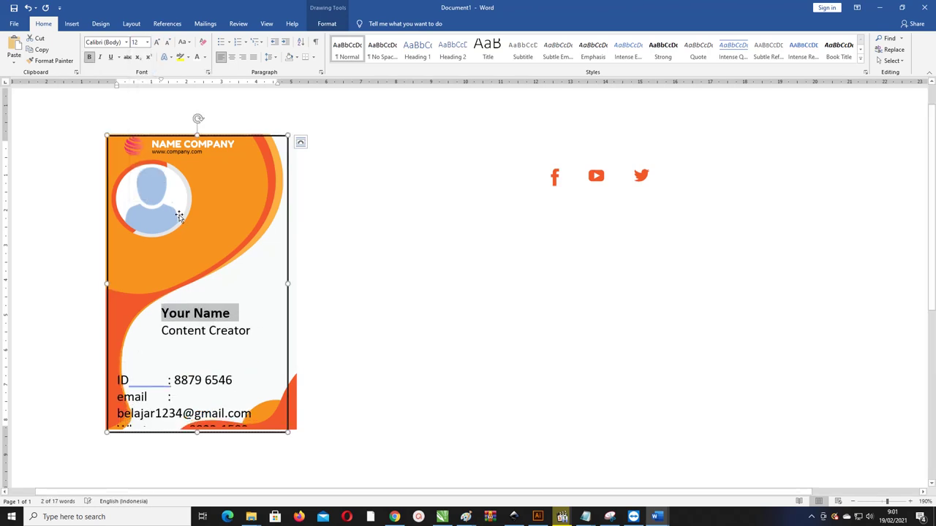
pyautogui.click(123, 41)
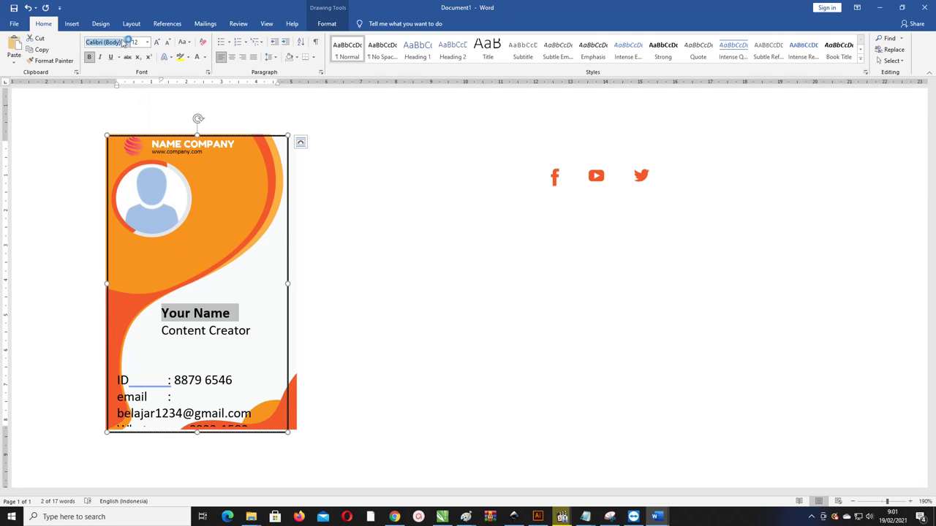
pyautogui.write('Arial')
pyautogui.press('Return')
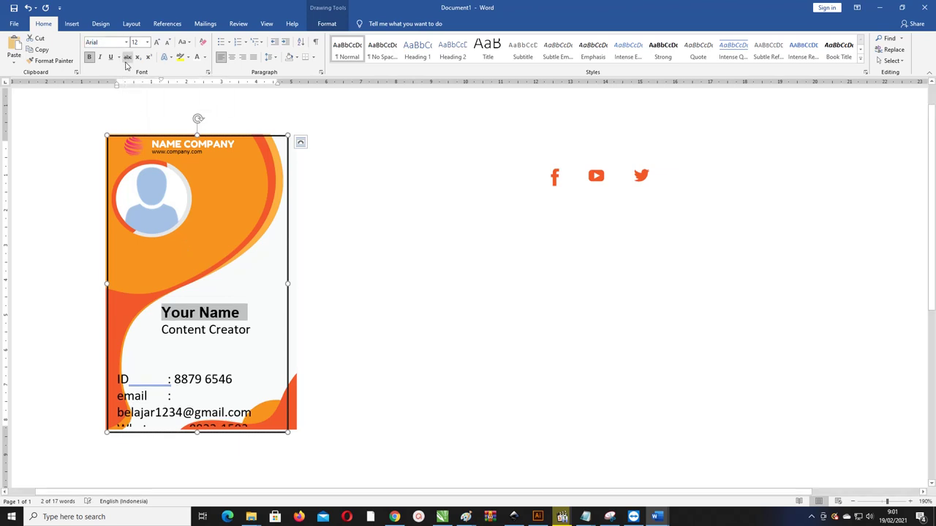
pyautogui.tripleClick(252, 328)
pyautogui.click(265, 339)
pyautogui.moveTo(265, 338); pyautogui.dragTo(161, 311)
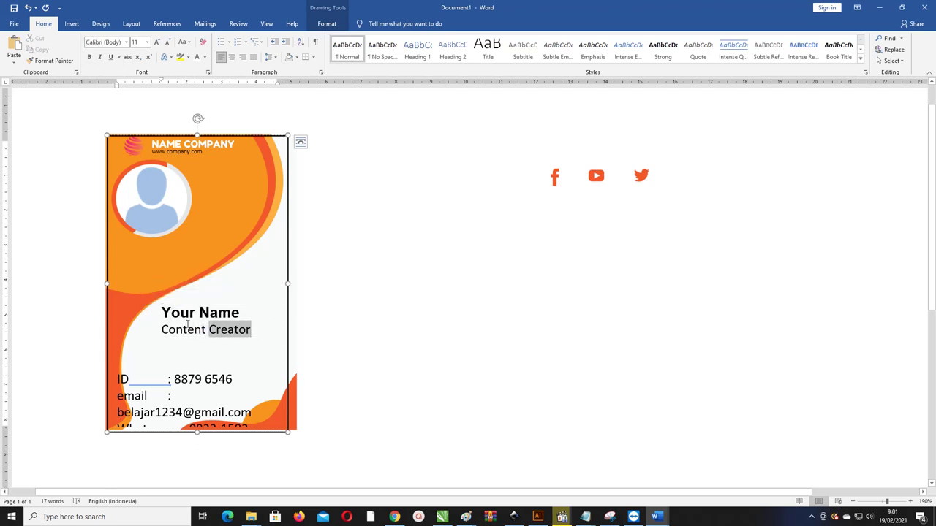
# Step: Give Your Name and Content Creator 0.75 multiple line spacing in the Paragraph dialog
pyautogui.click(275, 60)
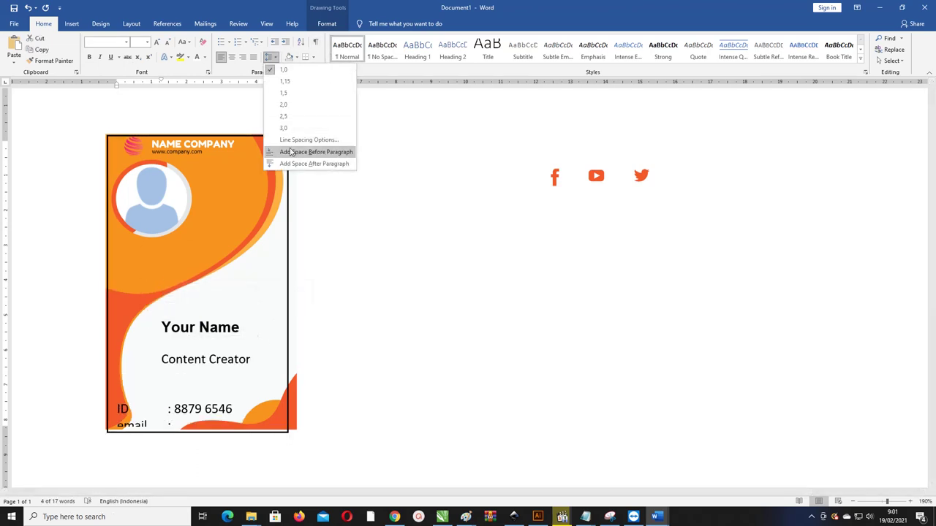
pyautogui.click(297, 139)
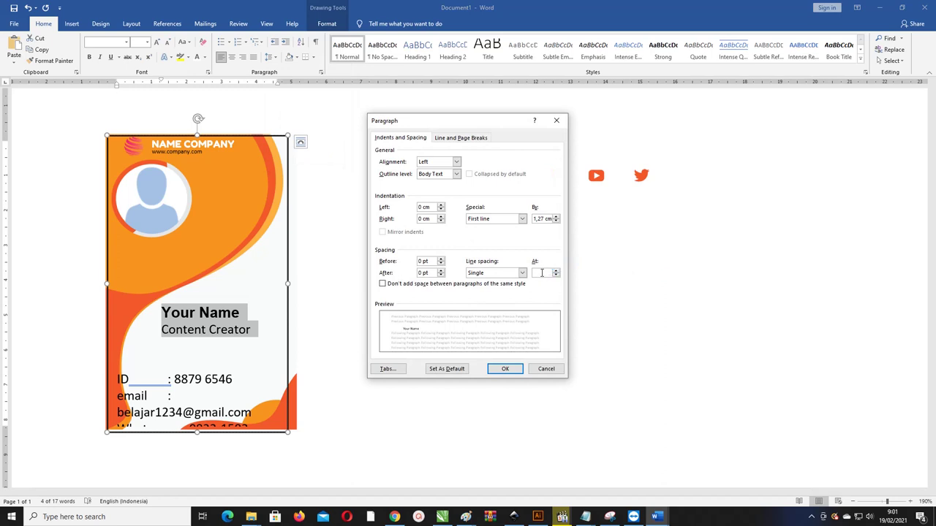
pyautogui.click(556, 275)
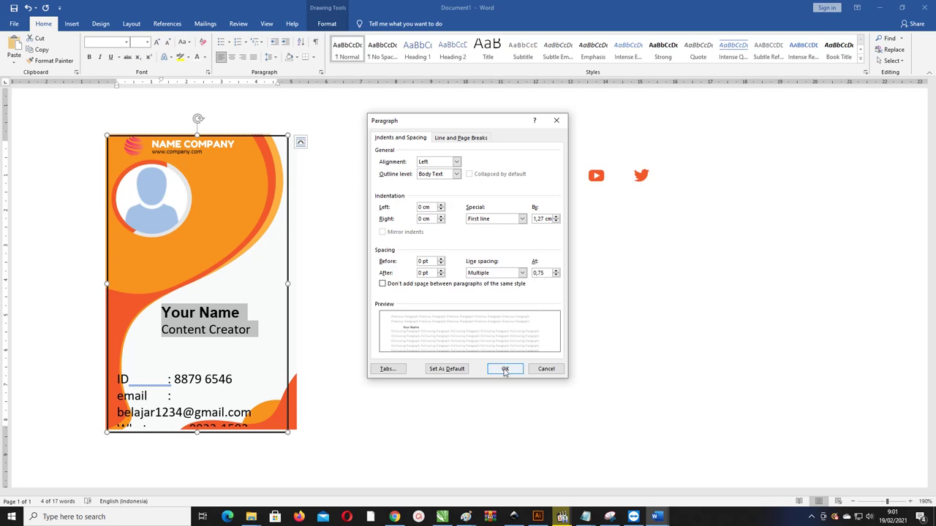
pyautogui.click(506, 369)
pyautogui.click(223, 324)
pyautogui.click(149, 322)
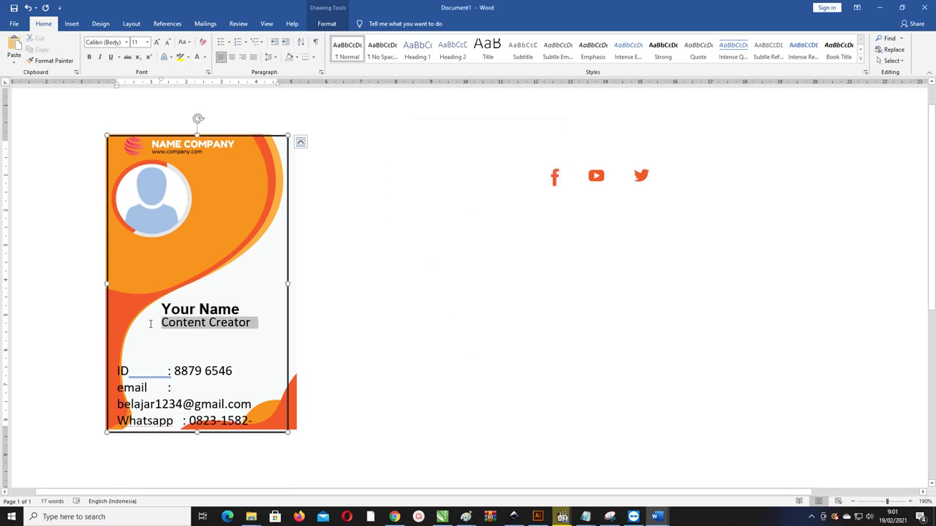
# Step: Make Content Creator 7 pt bold and delete the blank line above the contact details
pyautogui.hotkey('ctrl', '[')
pyautogui.hotkey('ctrl', '[')
pyautogui.hotkey('ctrl', '[')
pyautogui.hotkey('ctrl', '[')
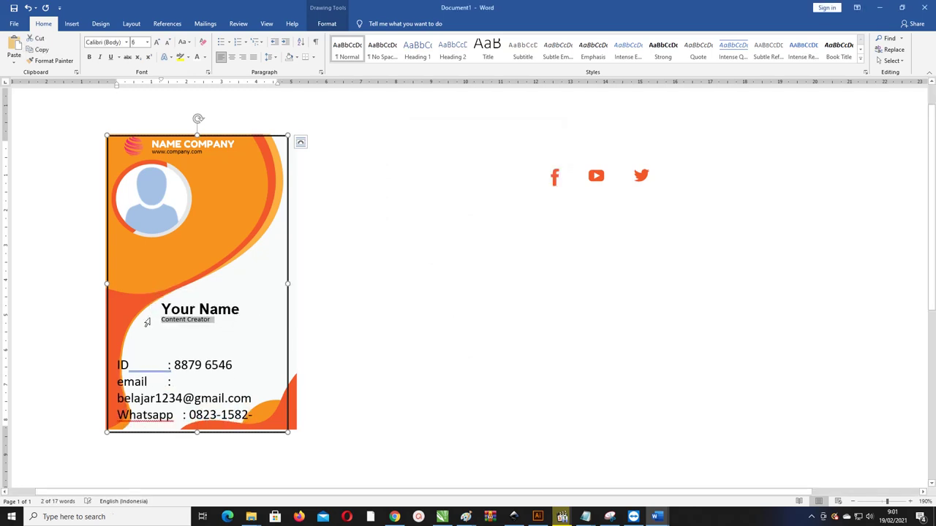
pyautogui.hotkey('ctrl', 'b')
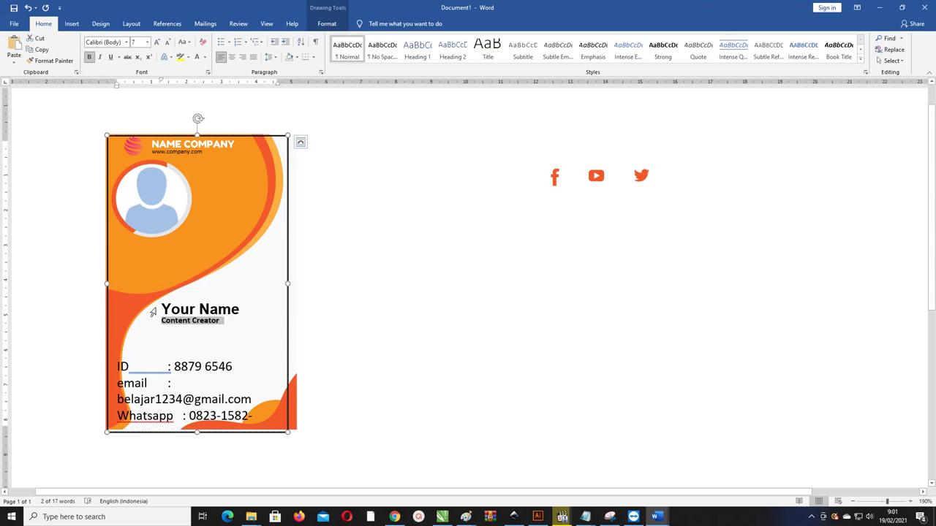
pyautogui.click(168, 329)
pyautogui.press('BackSpace')
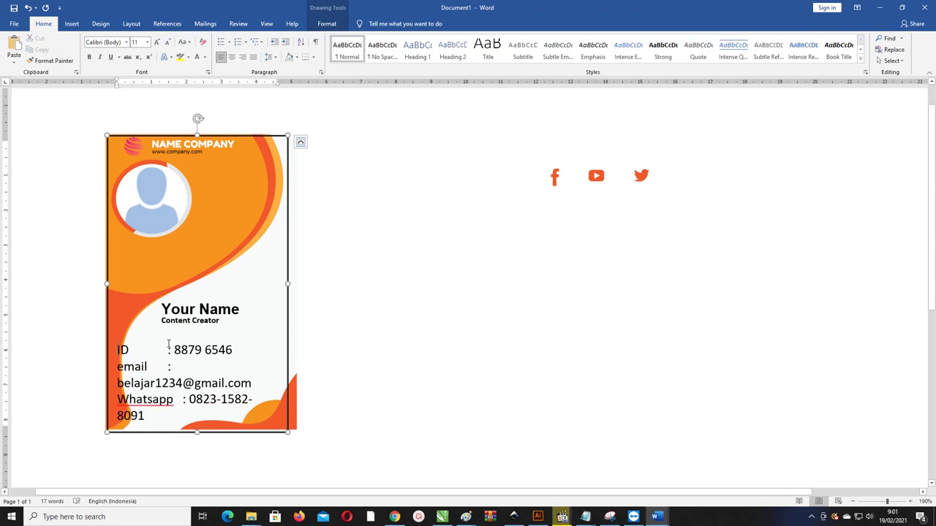
# Step: Shrink the ID, email and Whatsapp lines to 7 pt and adjust their left indent on the ruler
pyautogui.moveTo(122, 351); pyautogui.dragTo(215, 424)
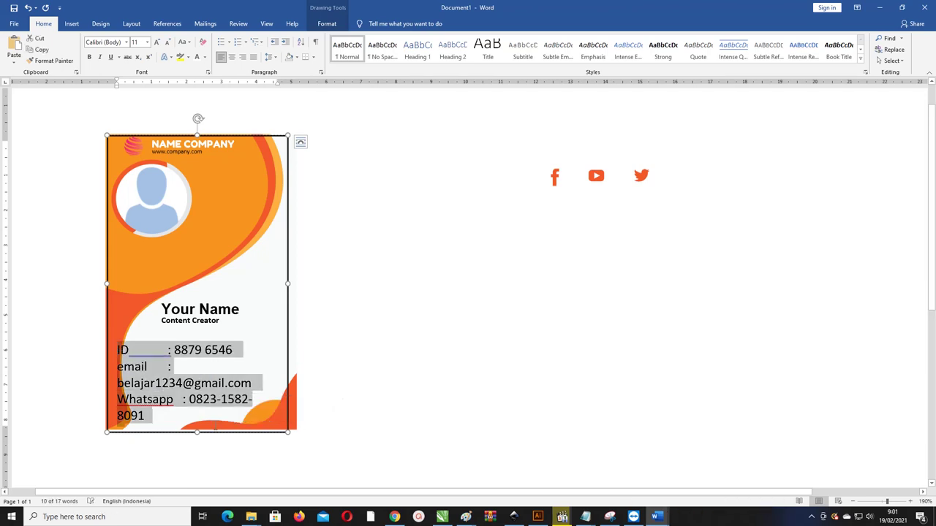
pyautogui.hotkey('ctrl', '[')
pyautogui.hotkey('ctrl', '[')
pyautogui.hotkey('ctrl', '[')
pyautogui.hotkey('ctrl', '[')
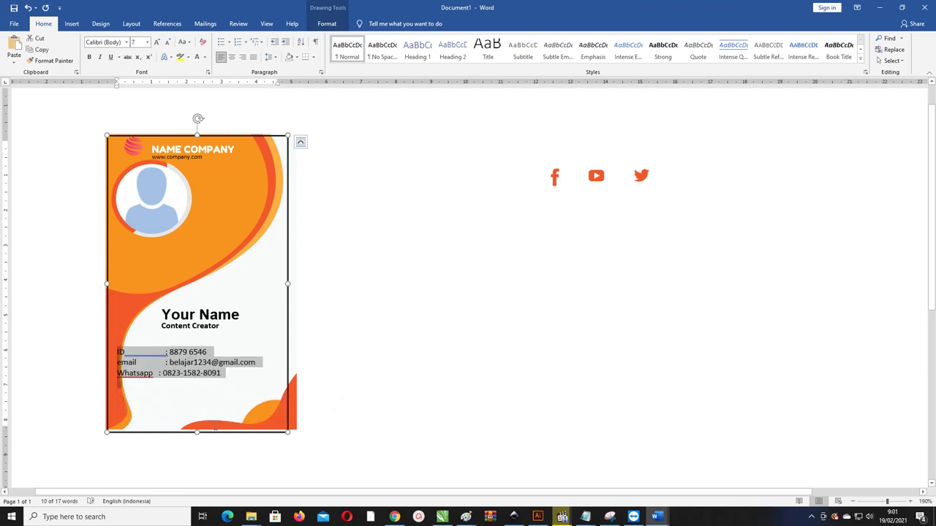
pyautogui.click(148, 354)
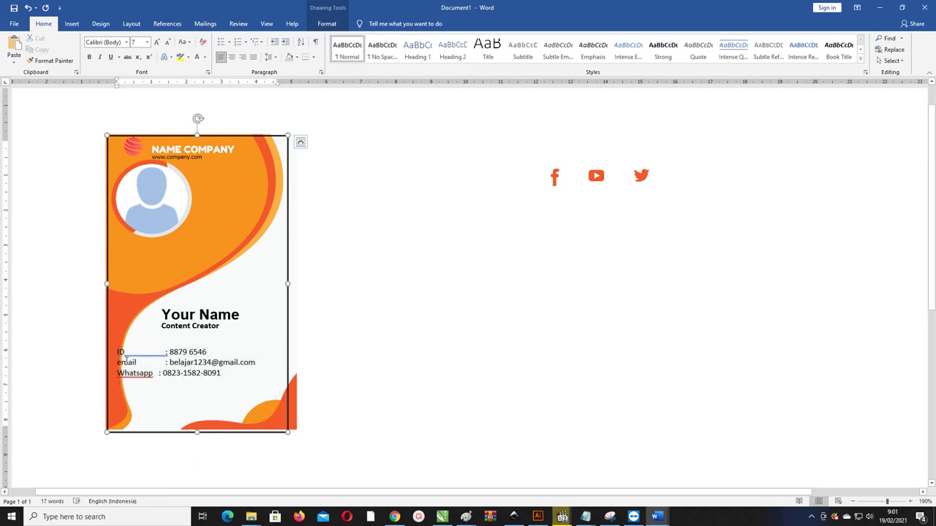
pyautogui.hotkey('ctrl', 'm')
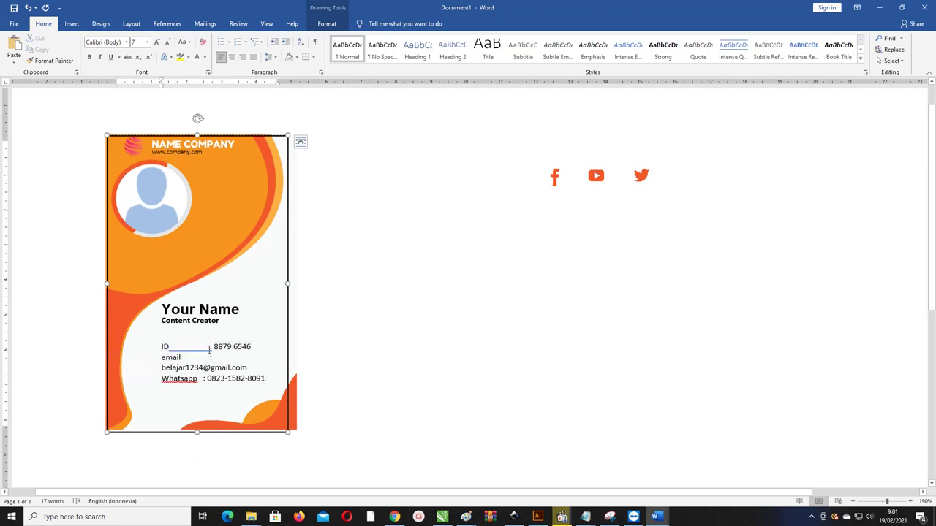
pyautogui.moveTo(165, 347); pyautogui.dragTo(265, 380)
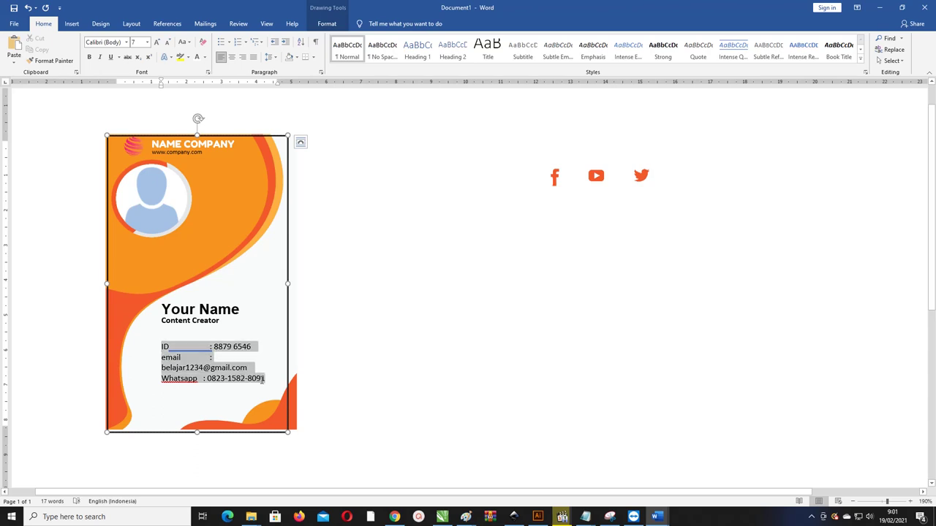
pyautogui.moveTo(164, 85); pyautogui.dragTo(133, 86)
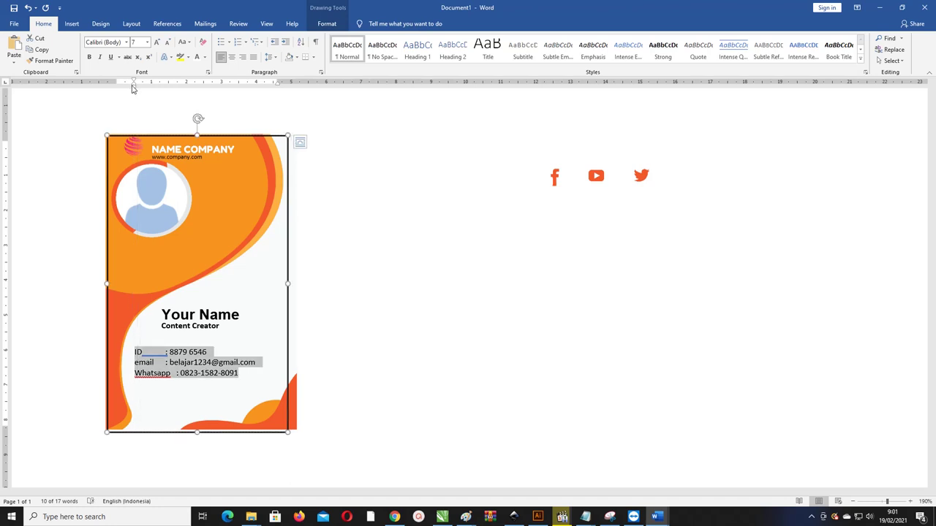
pyautogui.moveTo(139, 85); pyautogui.dragTo(126, 87)
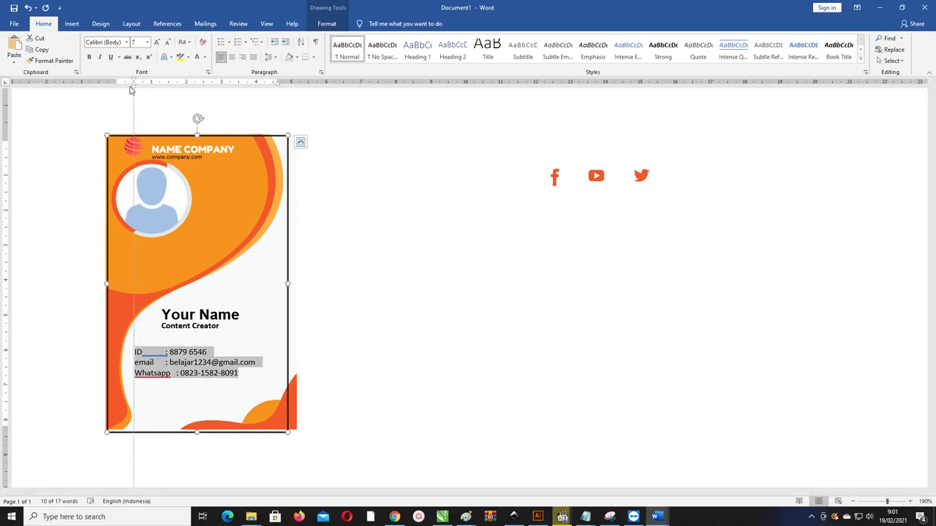
pyautogui.click(189, 325)
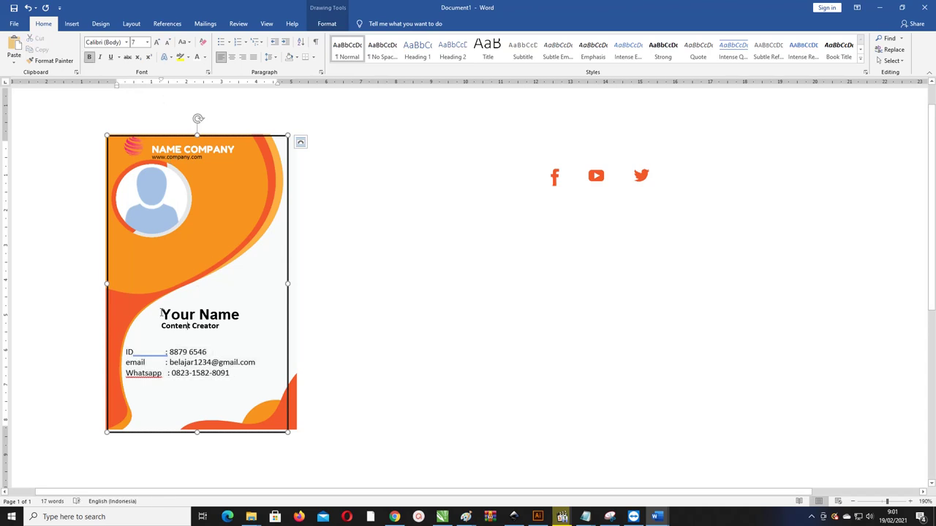
pyautogui.moveTo(230, 373); pyautogui.dragTo(125, 352)
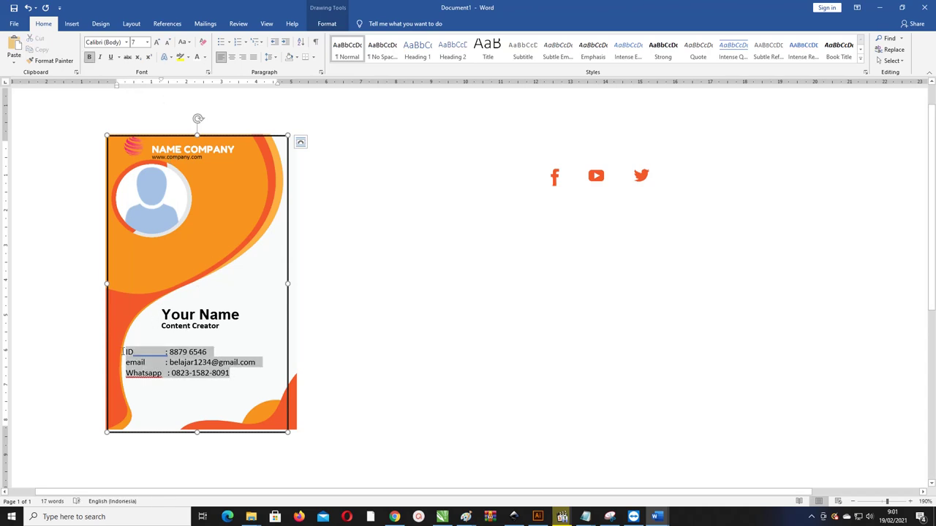
pyautogui.moveTo(126, 86); pyautogui.dragTo(133, 89)
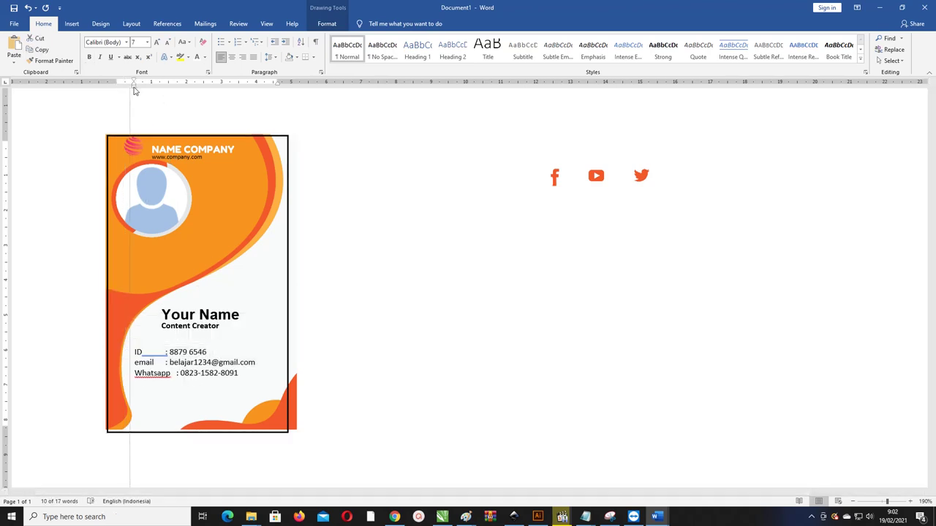
# Step: Line up the colons of the ID and email lines using tabs
pyautogui.click(166, 358)
pyautogui.press('Tab')
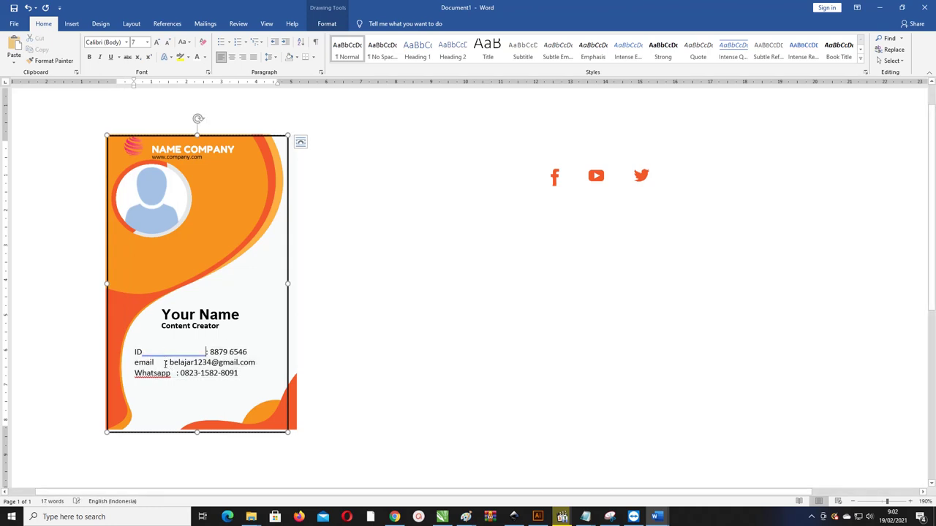
pyautogui.hotkey('ctrl', 'a')
pyautogui.click(166, 365)
pyautogui.press('BackSpace')
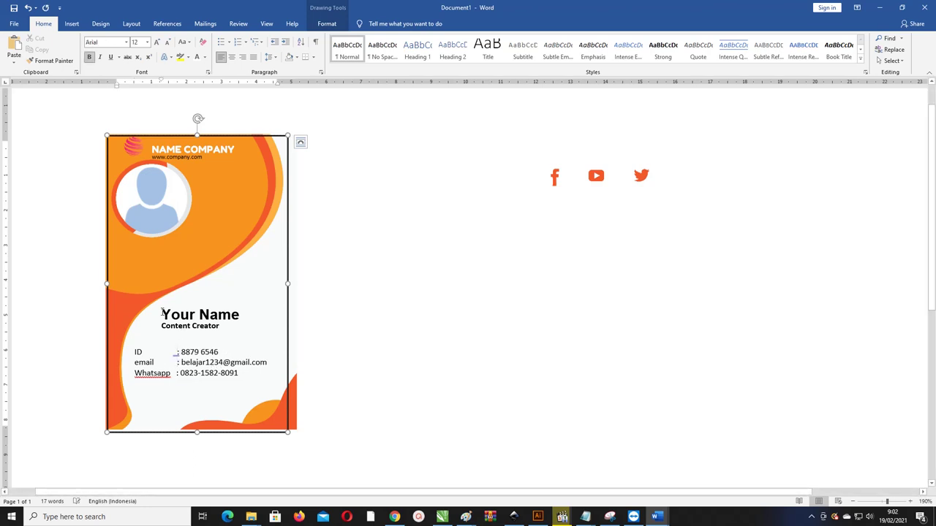
# Step: Shift Your Name and Content Creator left to match the contacts and add a blank line above them
pyautogui.moveTo(162, 314); pyautogui.dragTo(242, 327)
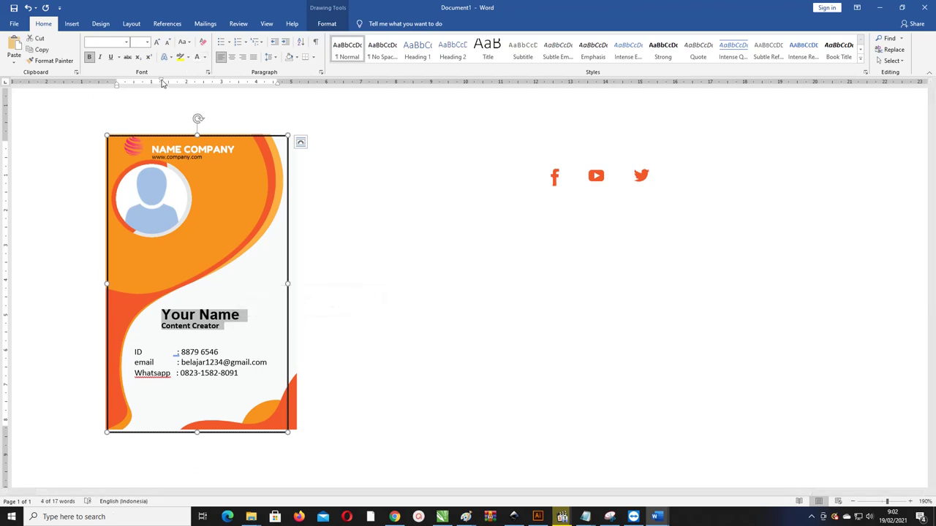
pyautogui.moveTo(164, 84); pyautogui.dragTo(139, 84)
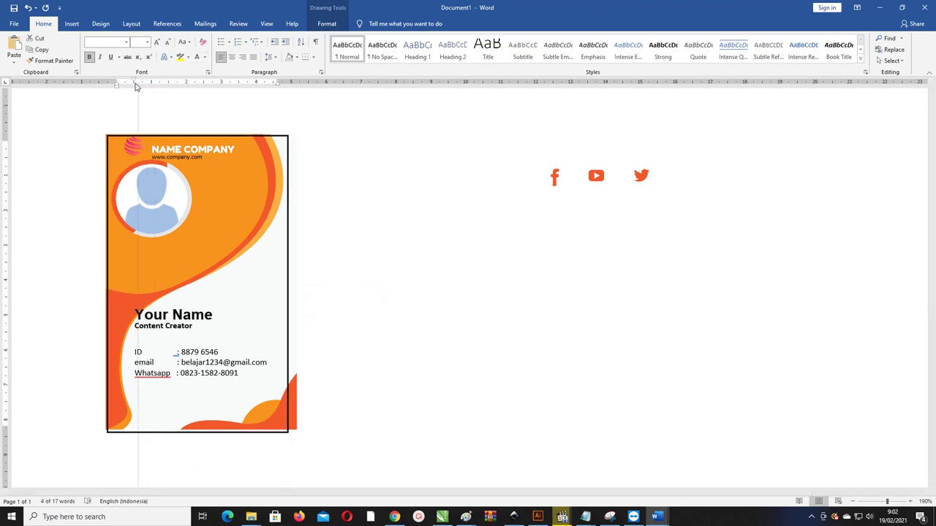
pyautogui.click(219, 296)
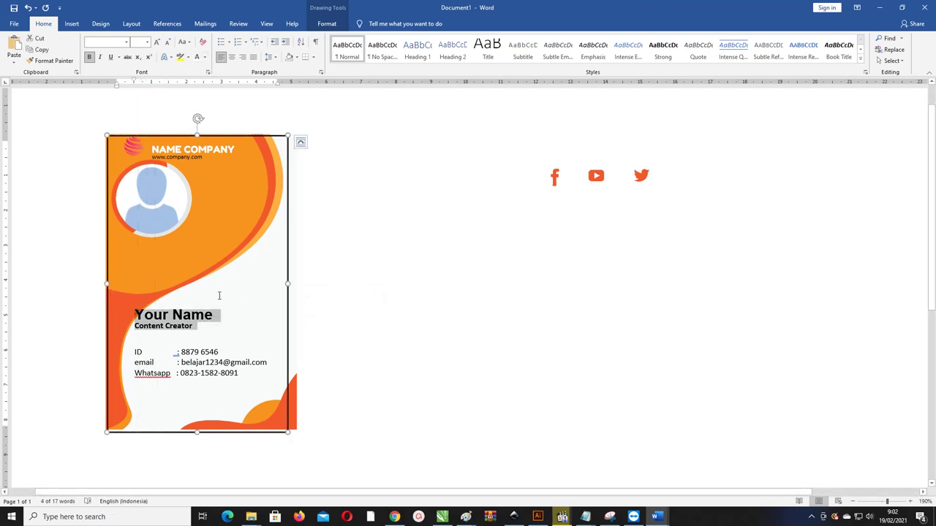
pyautogui.click(218, 294)
pyautogui.press('Return')
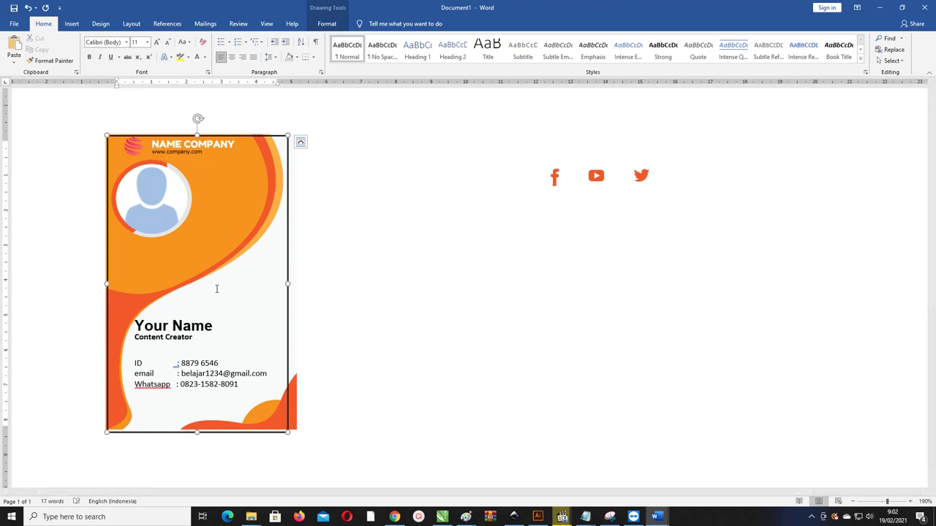
# Step: Enlarge Your Name to 18 pt, remove the blank line below, and set Content Creator to 9 pt
pyautogui.moveTo(205, 338); pyautogui.dragTo(214, 328)
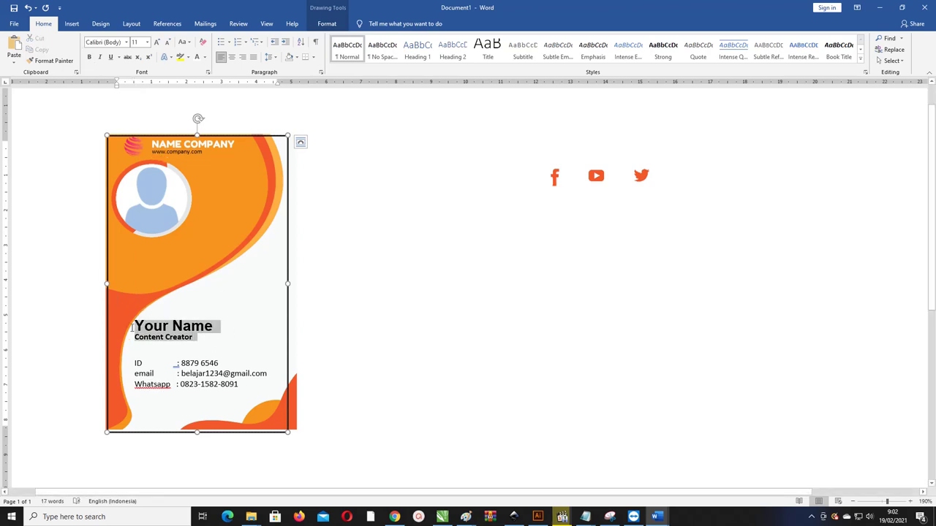
pyautogui.hotkey('ctrl', ']')
pyautogui.hotkey('ctrl', ']')
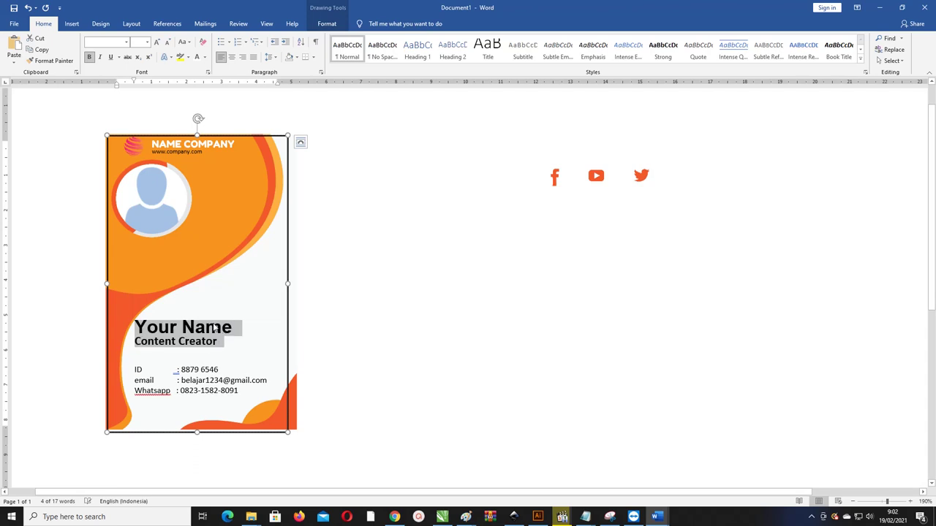
pyautogui.hotkey('ctrl', ']')
pyautogui.hotkey('ctrl', ']')
pyautogui.hotkey('ctrl', ']')
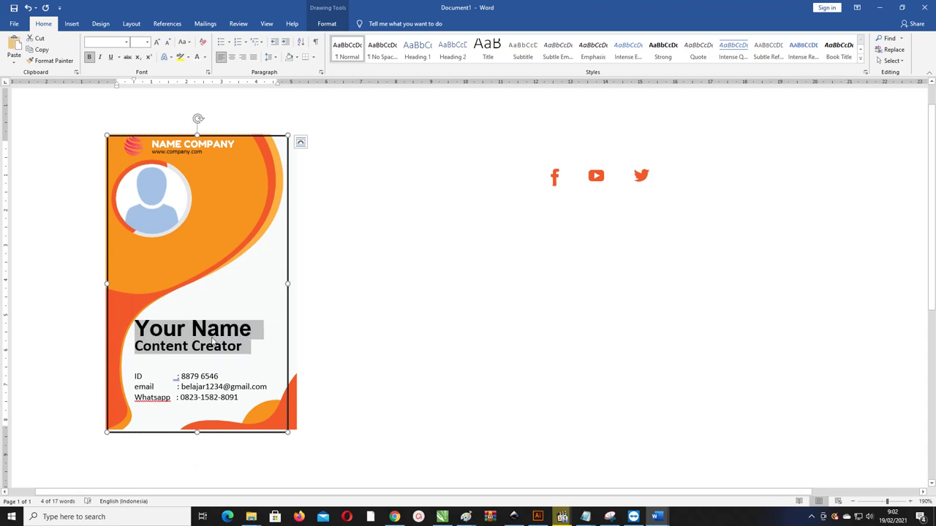
pyautogui.click(207, 361)
pyautogui.press('Delete')
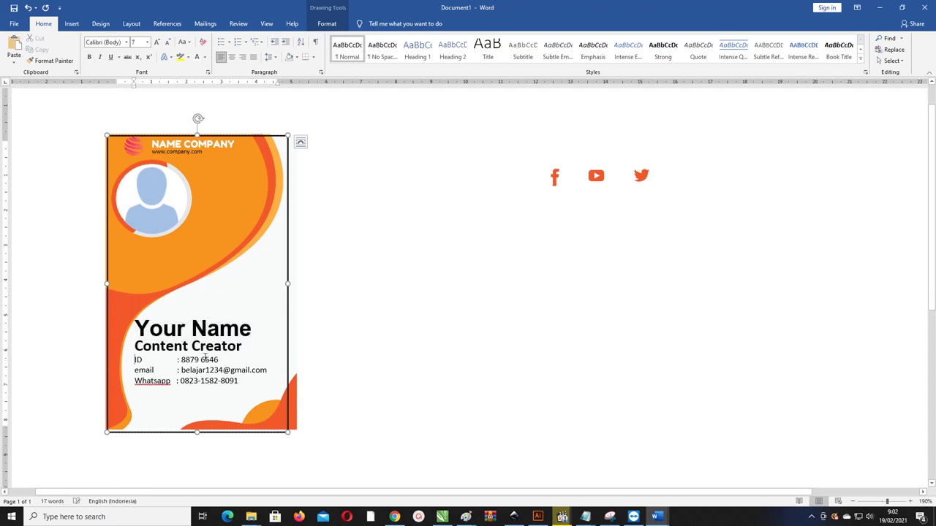
pyautogui.moveTo(255, 344); pyautogui.dragTo(110, 333)
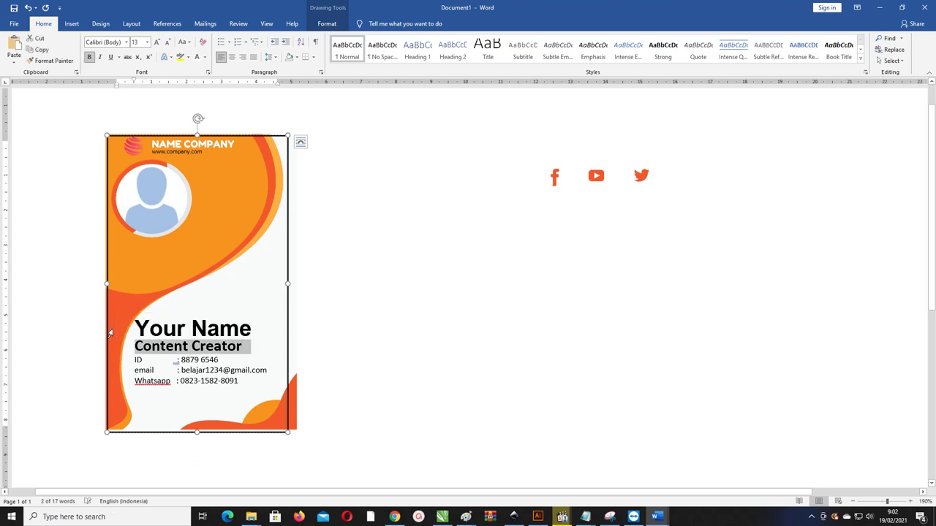
pyautogui.hotkey('ctrl', '[')
pyautogui.hotkey('ctrl', '[')
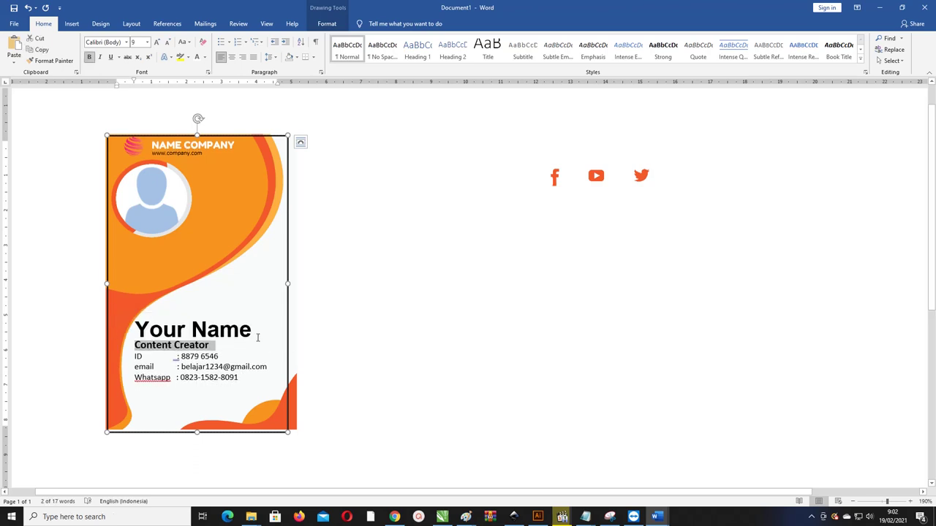
pyautogui.moveTo(253, 330); pyautogui.dragTo(102, 328)
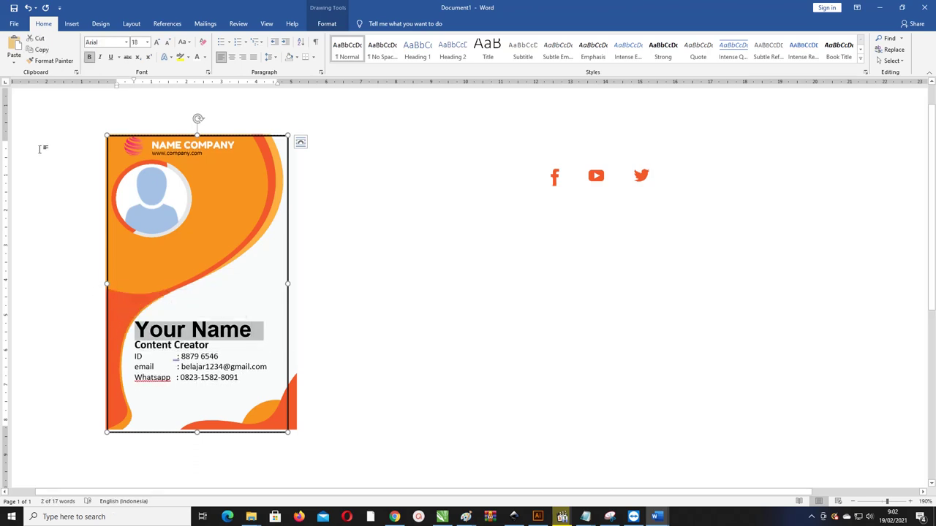
# Step: Colour the Your Name heading dark orange
pyautogui.click(206, 58)
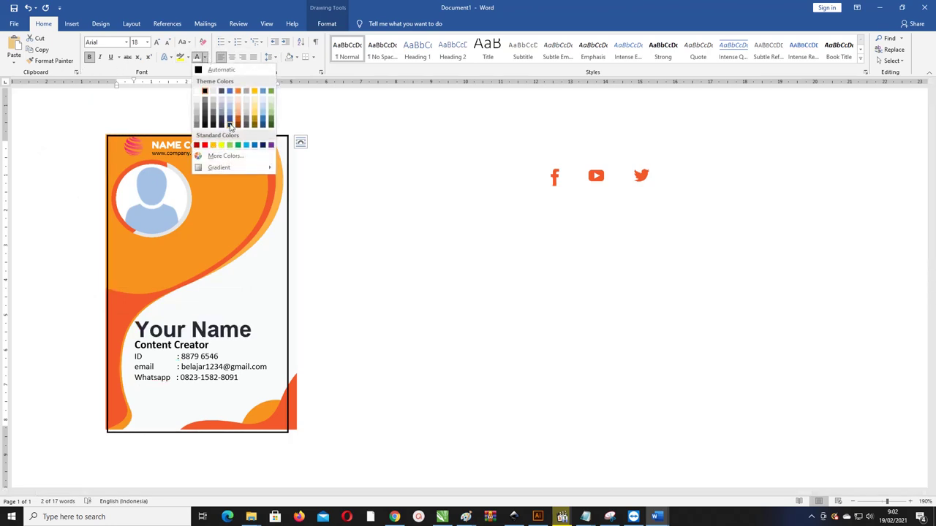
pyautogui.click(239, 123)
pyautogui.click(217, 383)
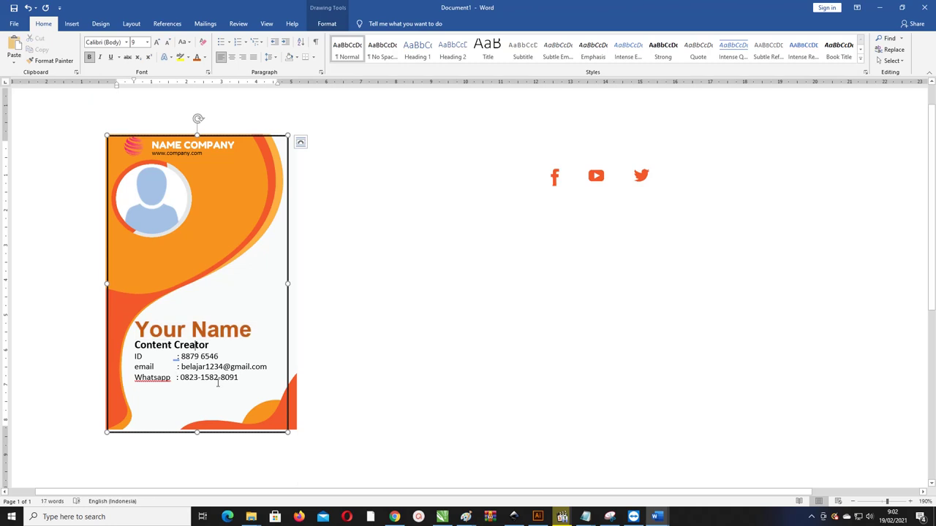
# Step: Nudge the card's right, bottom and top edges and add a blank line after Content Creator
pyautogui.click(236, 379)
pyautogui.moveTo(288, 285); pyautogui.dragTo(297, 285)
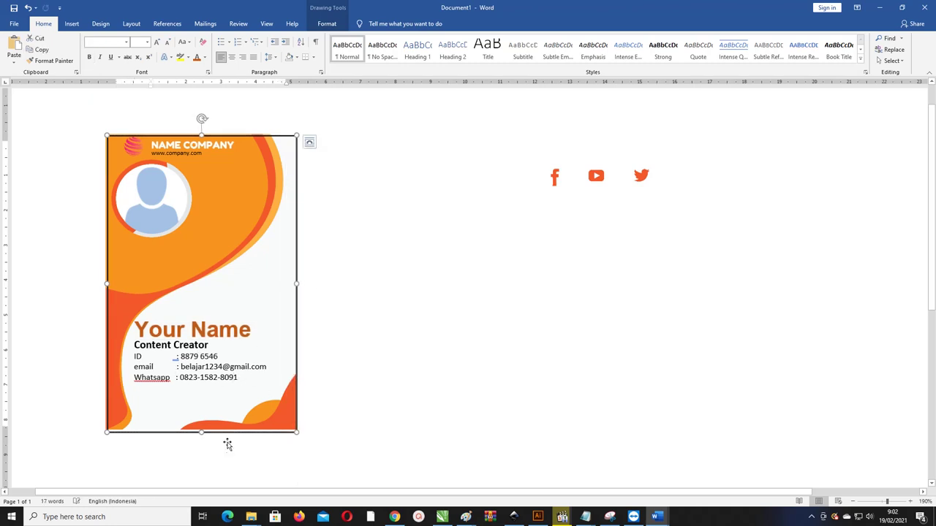
pyautogui.moveTo(201, 433); pyautogui.dragTo(201, 430)
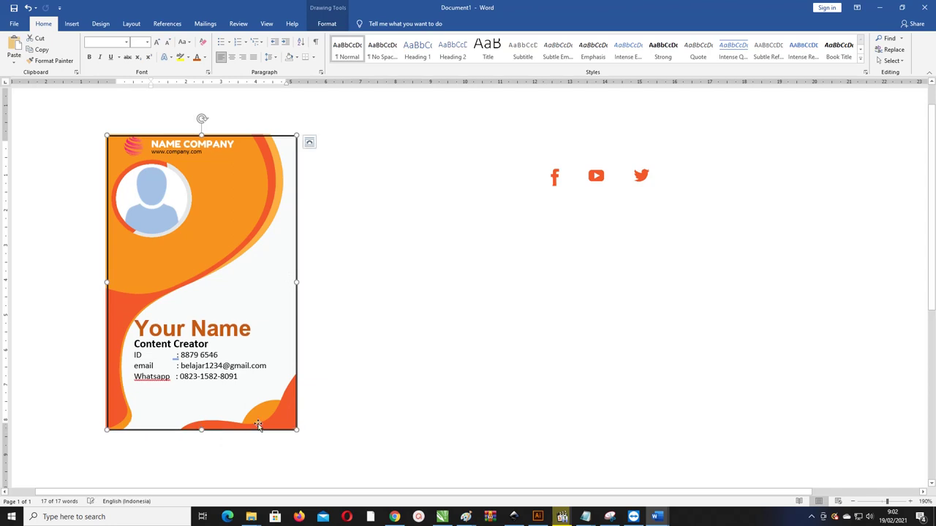
pyautogui.click(379, 308)
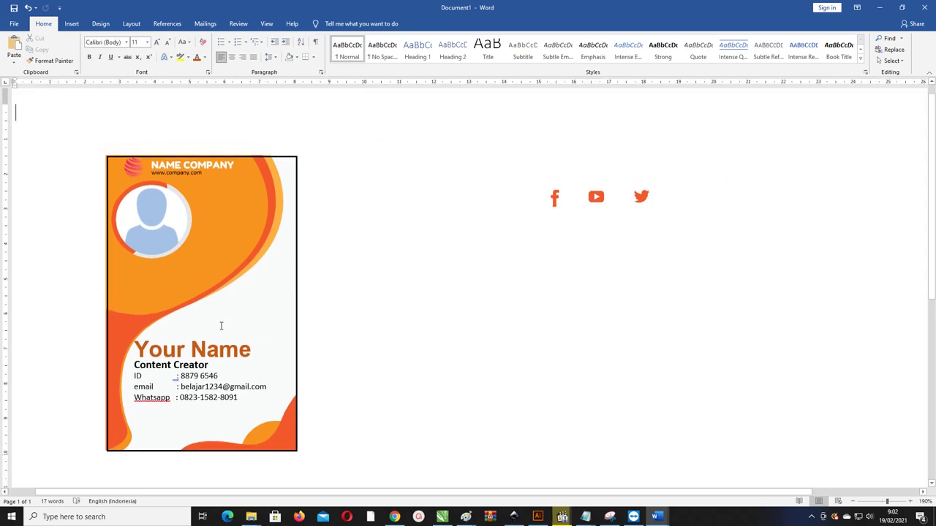
pyautogui.click(209, 364)
pyautogui.press('Return')
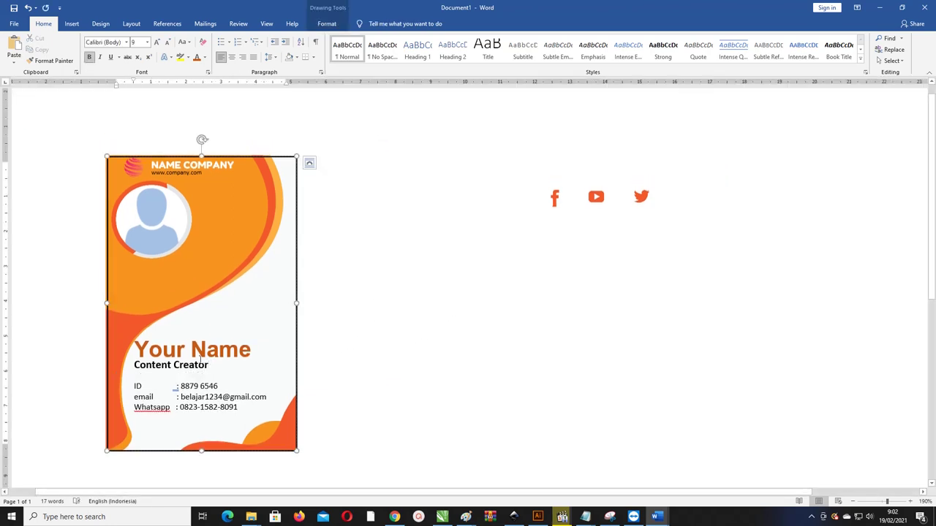
pyautogui.moveTo(202, 156); pyautogui.dragTo(201, 155)
# Step: Select the Facebook, YouTube and Twitter icons and move them next to the card
pyautogui.click(568, 232)
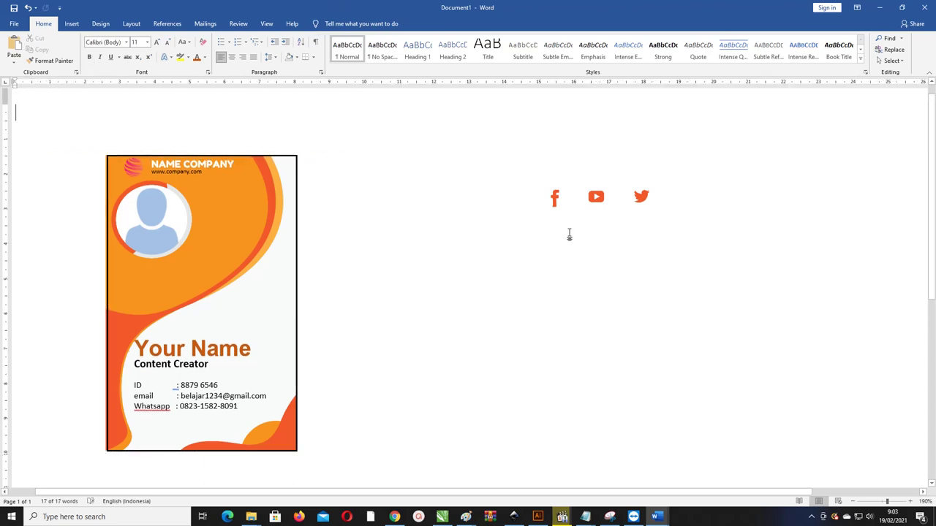
pyautogui.click(596, 196)
pyautogui.keyDown('shift'); pyautogui.click(557, 205); pyautogui.keyUp('shift')
pyautogui.keyDown('shift'); pyautogui.click(642, 196); pyautogui.keyUp('shift')
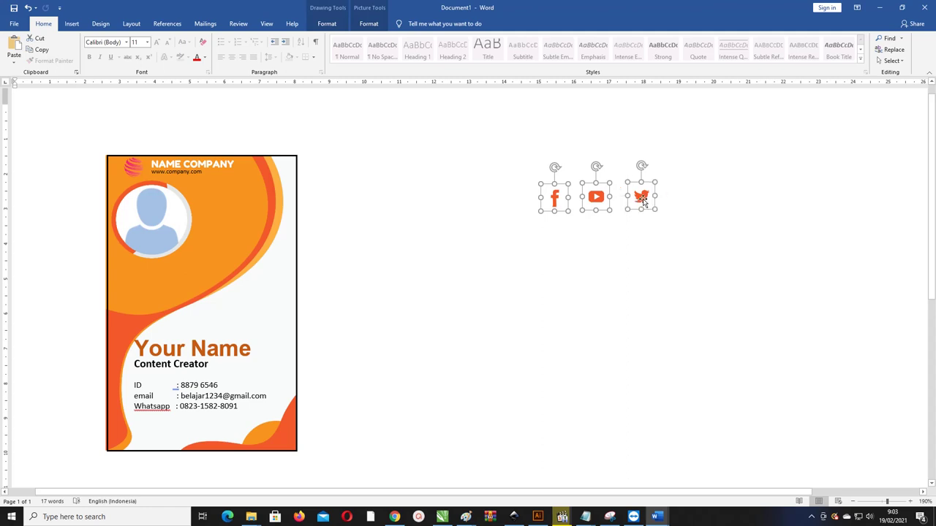
pyautogui.moveTo(641, 196); pyautogui.dragTo(425, 301)
pyautogui.rightClick(426, 300)
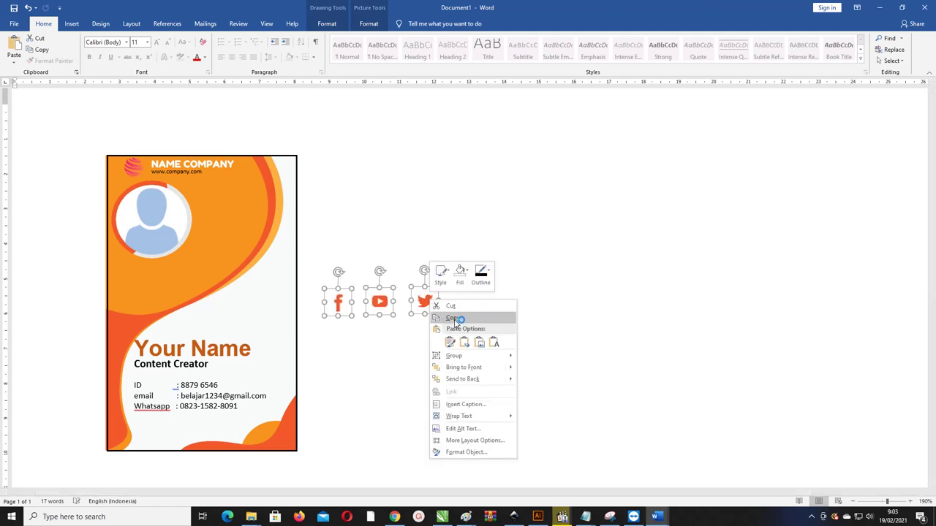
pyautogui.click(471, 373)
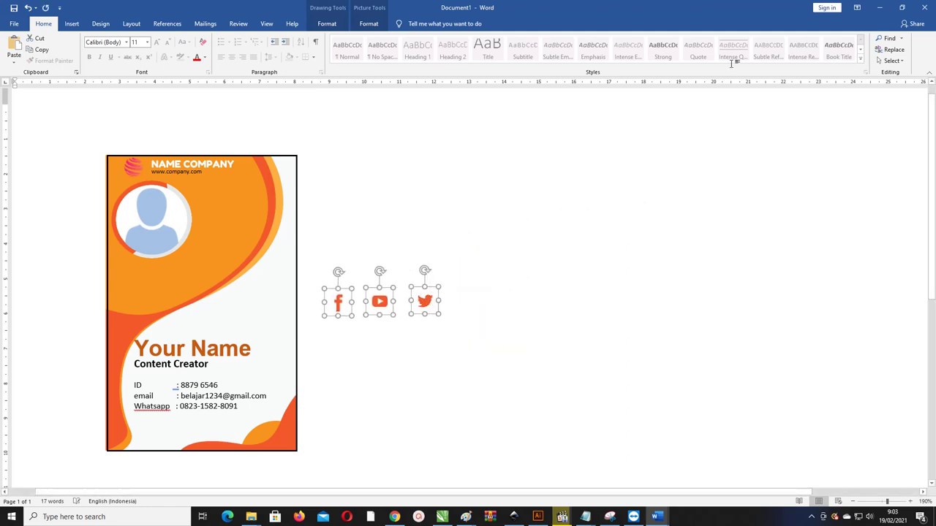
# Step: Move the Twitter and Facebook icons closer to YouTube and select all three
pyautogui.click(459, 284)
pyautogui.moveTo(425, 301); pyautogui.dragTo(414, 301)
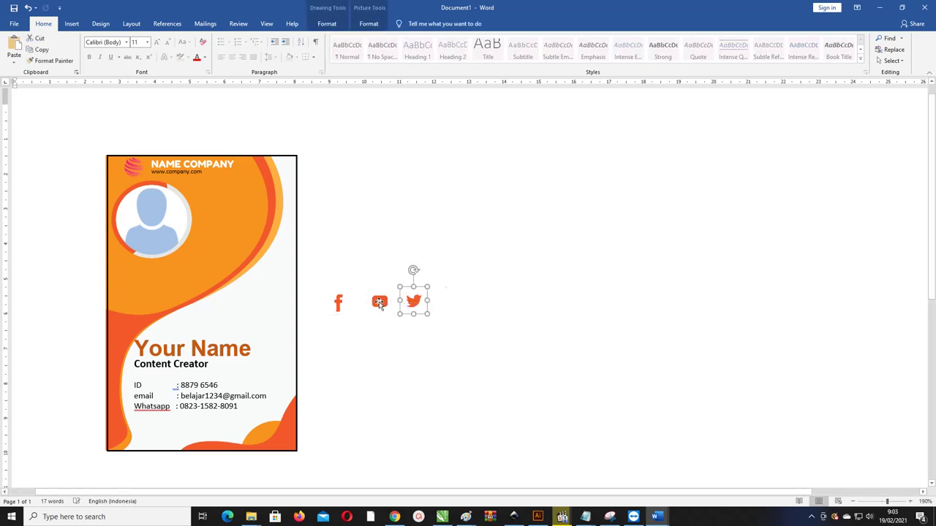
pyautogui.keyDown('shift'); pyautogui.click(379, 303); pyautogui.keyUp('shift')
pyautogui.click(338, 303)
pyautogui.moveTo(338, 303); pyautogui.dragTo(345, 302)
pyautogui.keyDown('shift'); pyautogui.click(380, 302); pyautogui.keyUp('shift')
pyautogui.keyDown('shift'); pyautogui.click(410, 302); pyautogui.keyUp('shift')
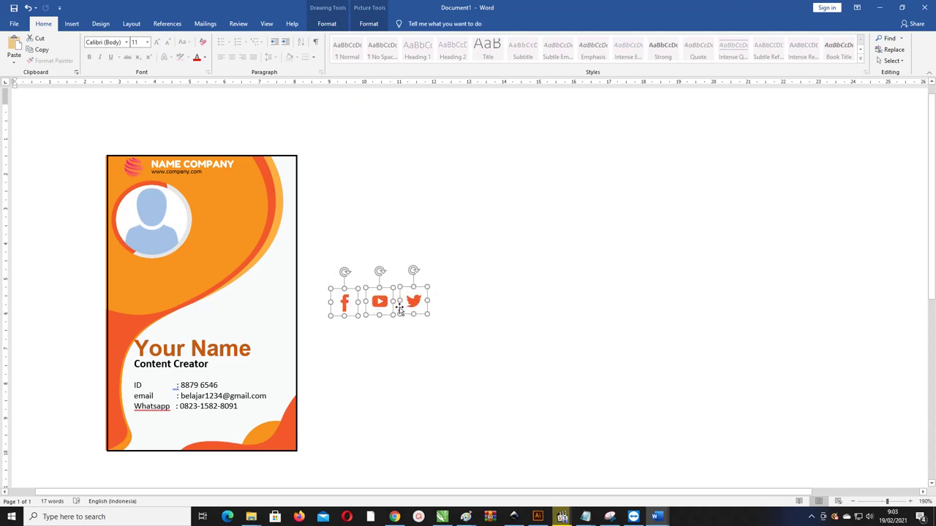
# Step: Align the three icons middle, group them, and shrink the group into the card's bottom-right corner
pyautogui.click(368, 23)
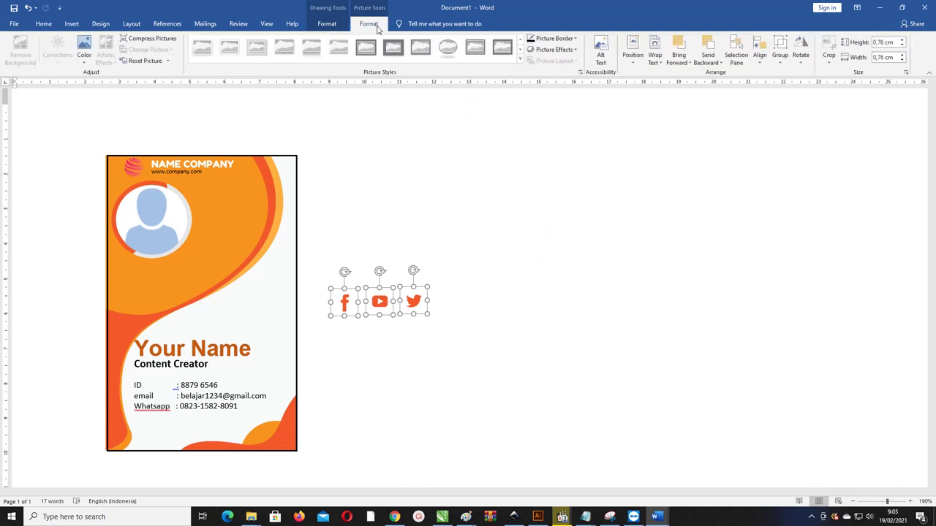
pyautogui.click(760, 57)
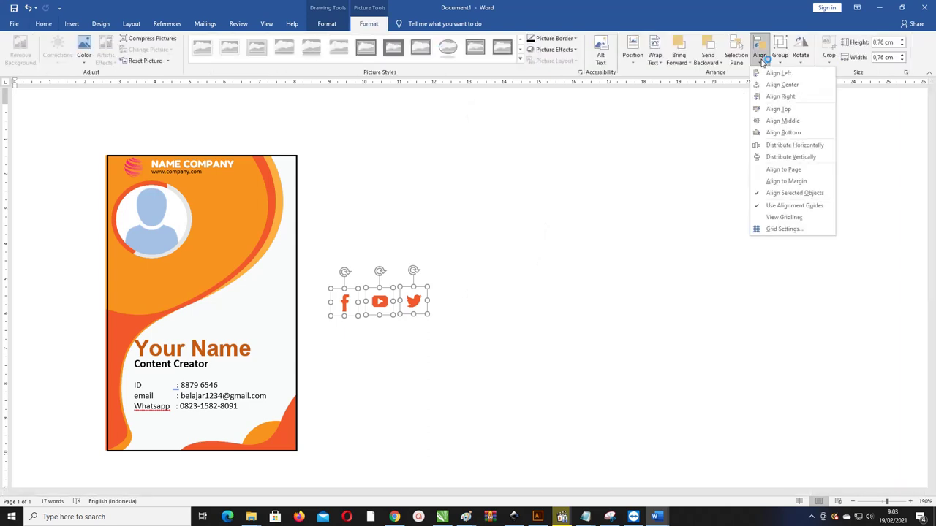
pyautogui.click(787, 125)
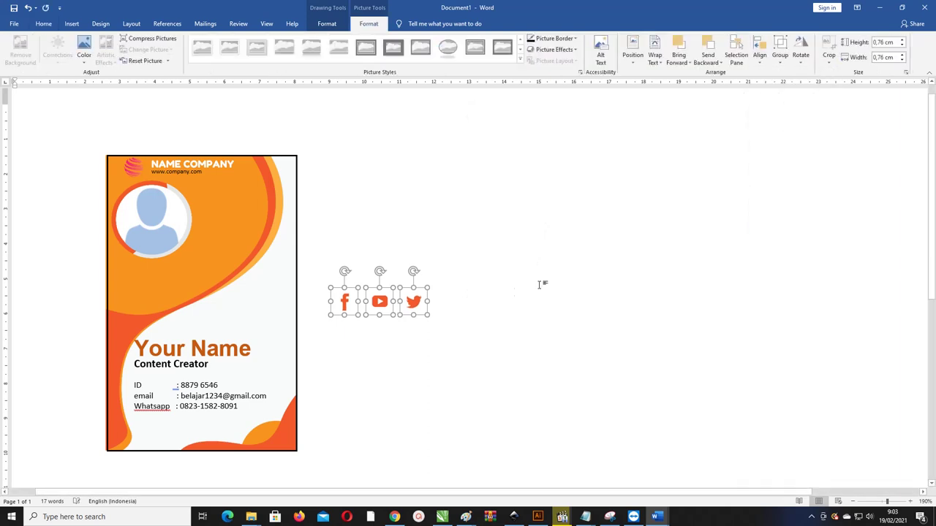
pyautogui.rightClick(420, 307)
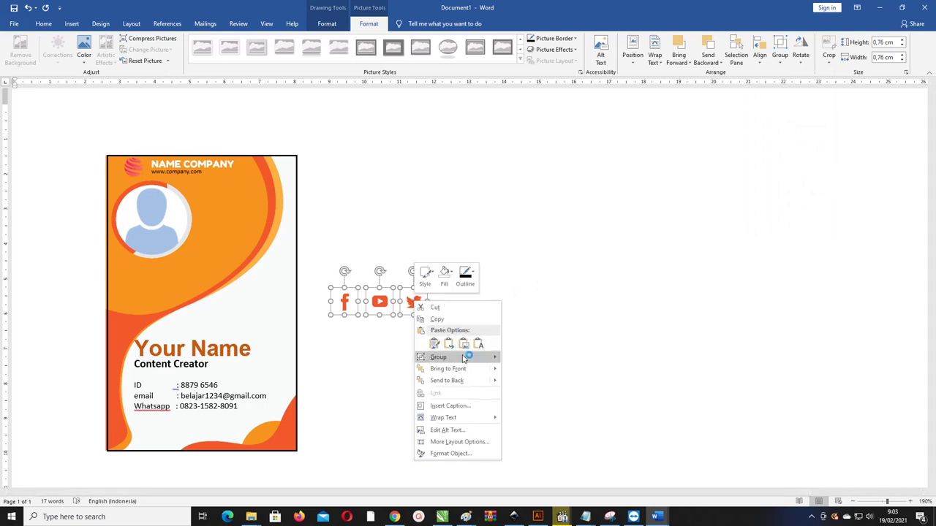
pyautogui.moveTo(468, 357)
pyautogui.click(528, 362)
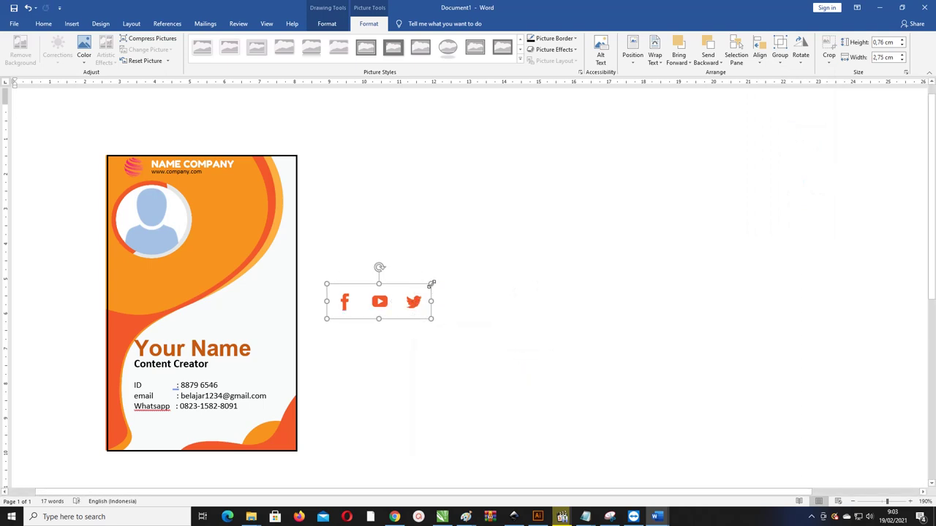
pyautogui.moveTo(429, 288)
pyautogui.mouseDown()
pyautogui.moveTo(343, 305)
pyautogui.moveTo(277, 449)
pyautogui.moveTo(283, 441)
pyautogui.mouseUp()
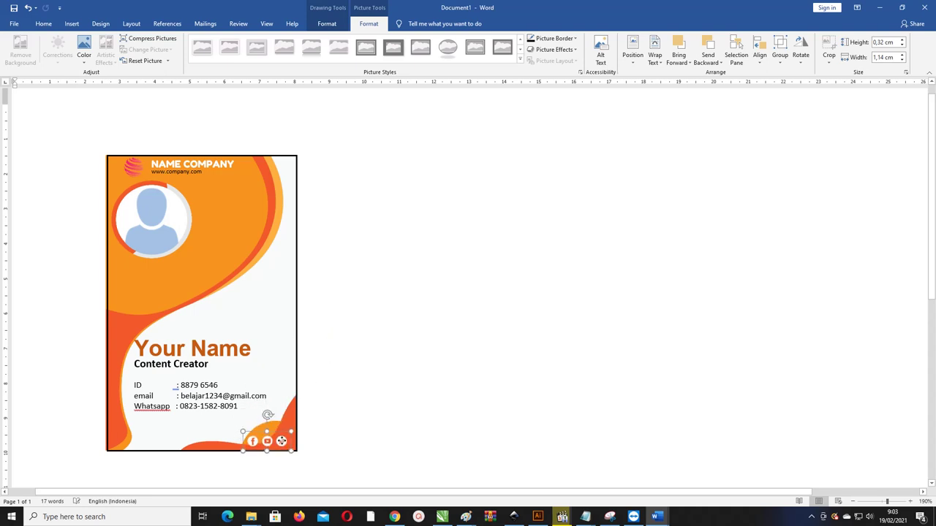
pyautogui.click(305, 418)
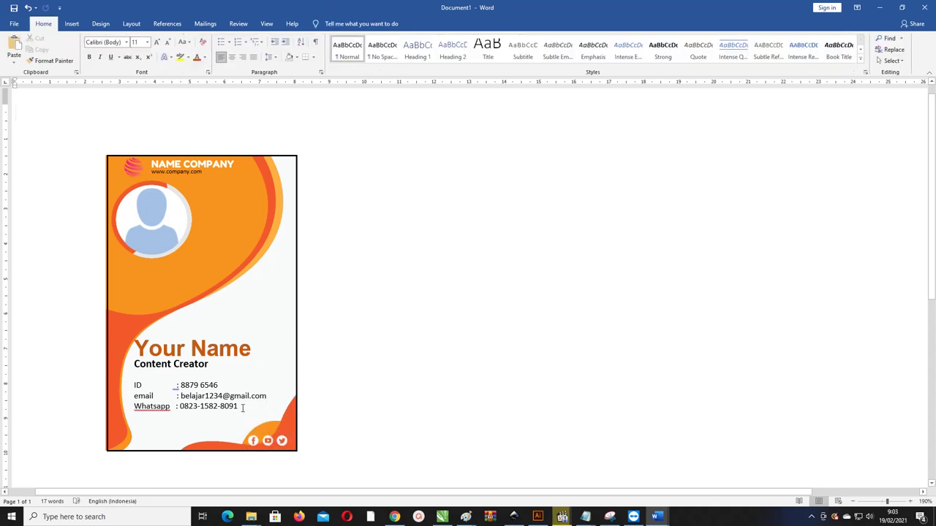
# Step: Add the social media username on a new line below Whatsapp, positioned just left of the icons
pyautogui.moveTo(243, 407); pyautogui.dragTo(184, 407)
pyautogui.hotkey('ctrl', 'c')
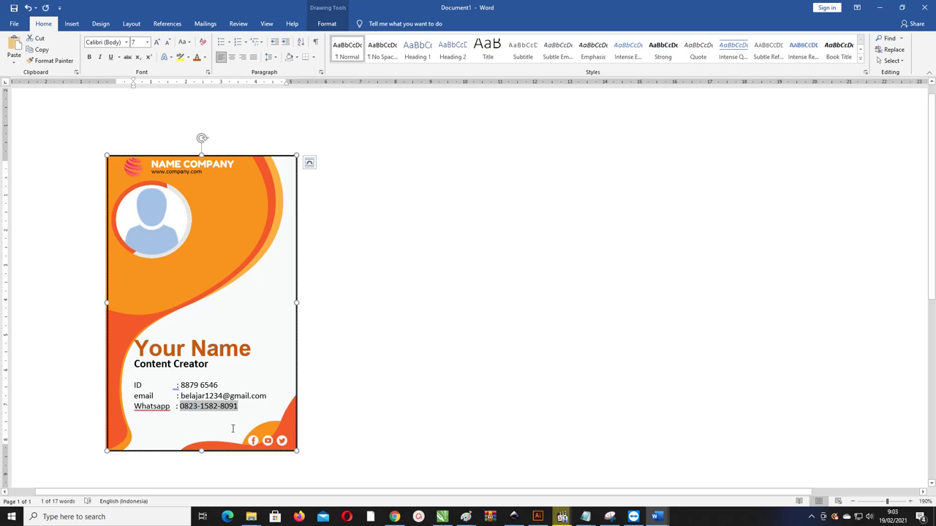
pyautogui.click(239, 407)
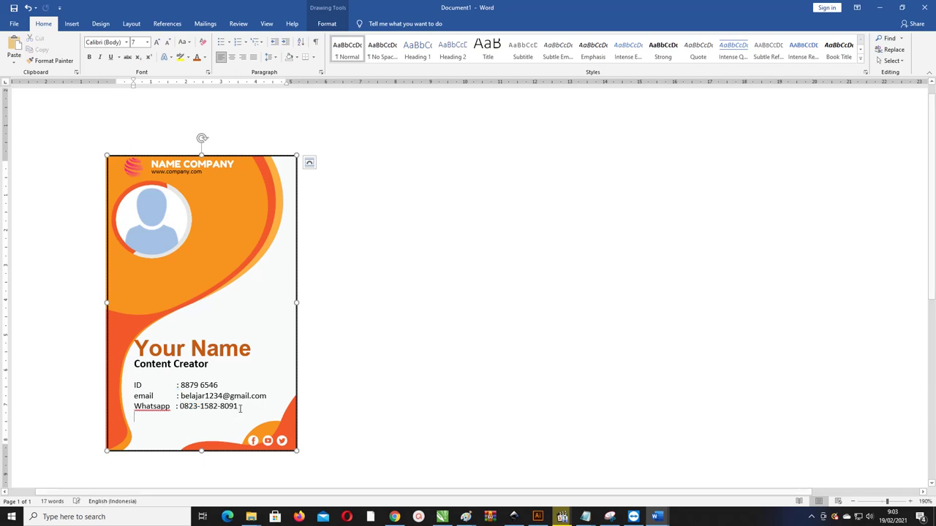
pyautogui.press('Return')
pyautogui.hotkey('ctrl', 'v')
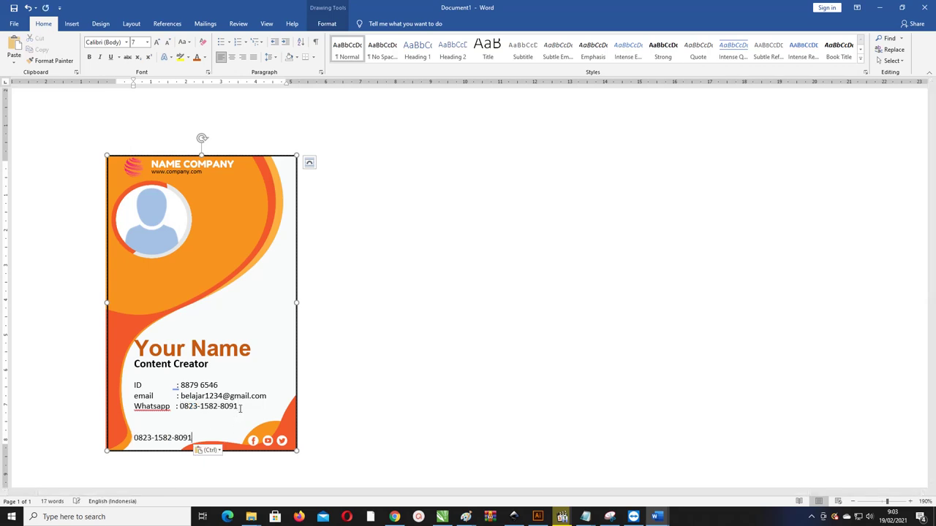
pyautogui.tripleClick(202, 437)
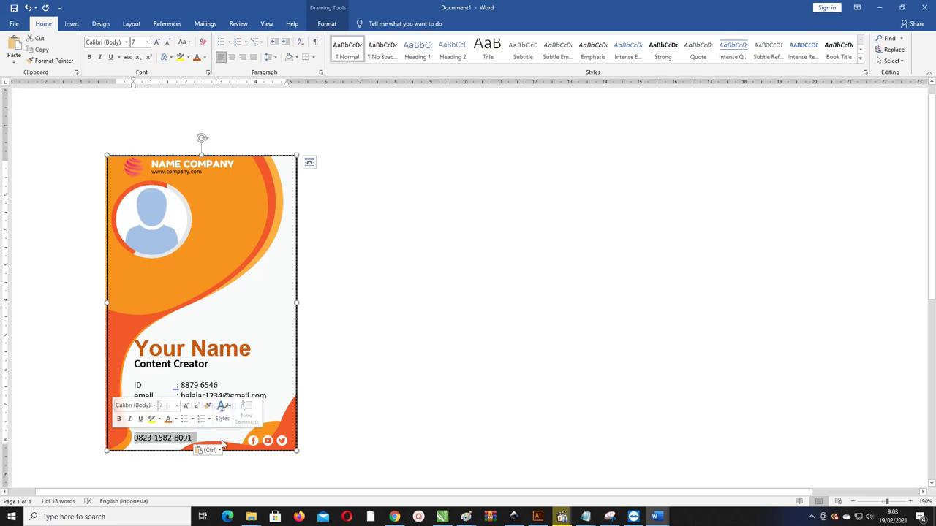
pyautogui.write('belajarnesia')
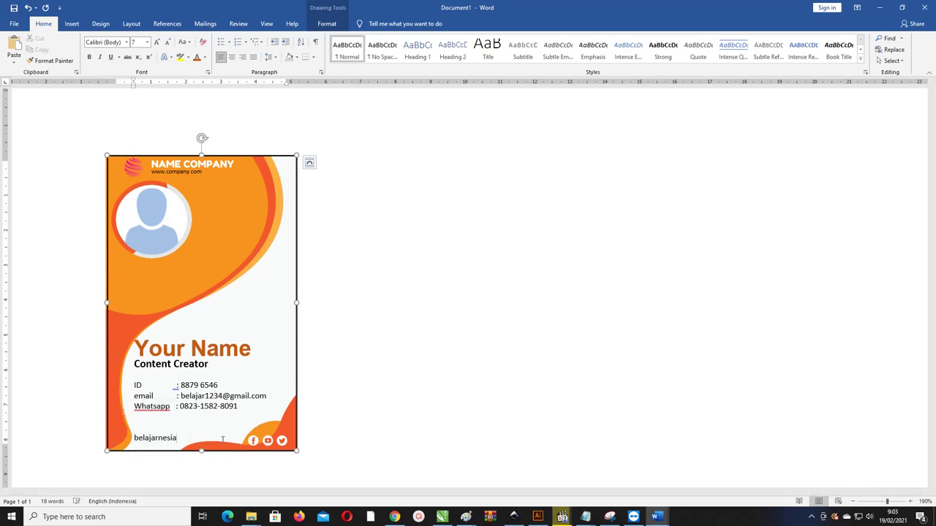
pyautogui.write('1234')
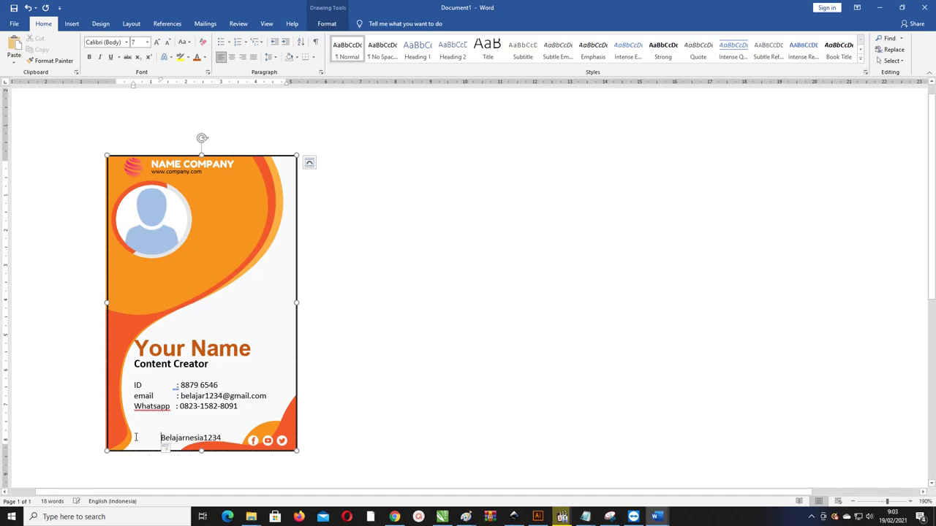
pyautogui.press('BackSpace')
pyautogui.press('BackSpace')
pyautogui.press('BackSpace')
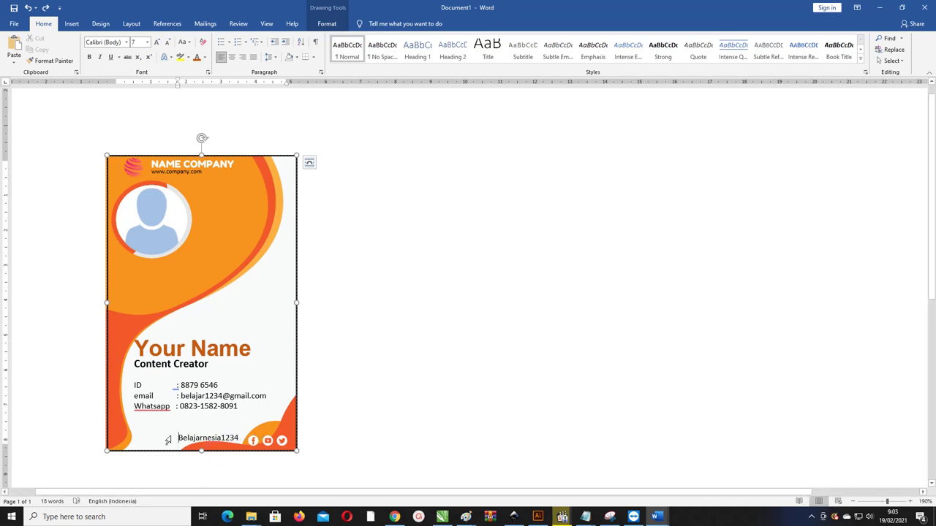
pyautogui.moveTo(168, 438); pyautogui.dragTo(242, 438)
pyautogui.click(177, 437)
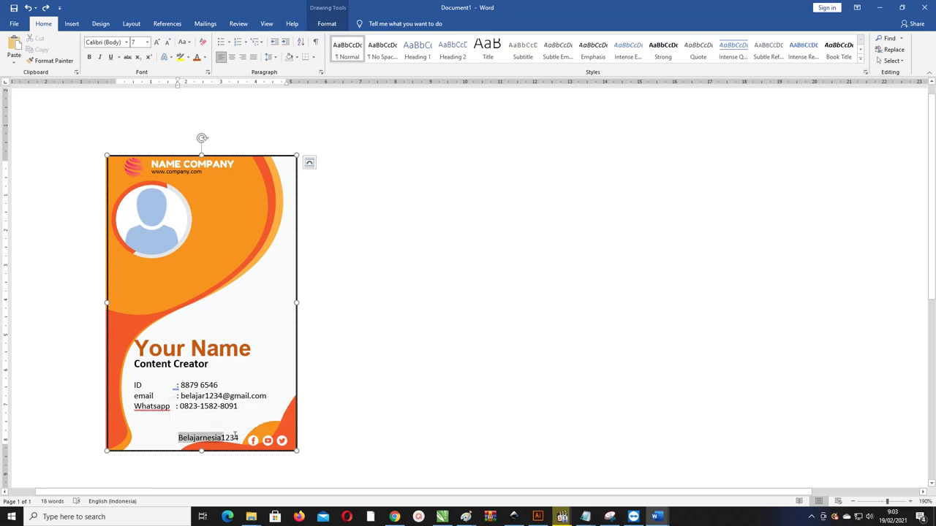
pyautogui.moveTo(177, 438); pyautogui.dragTo(243, 439)
pyautogui.click(270, 57)
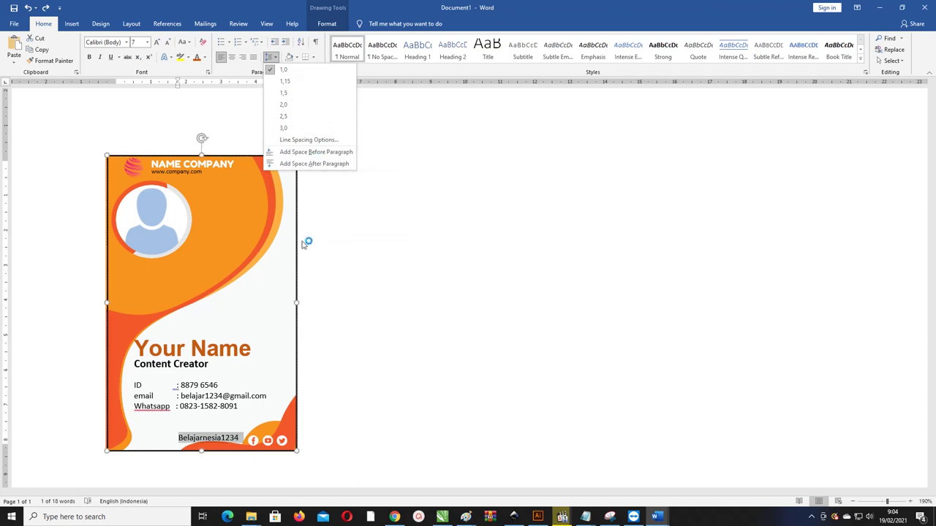
# Step: Add space after the paragraph and make the belajarnesia1234 line start with a lowercase 'b'
pyautogui.click(308, 163)
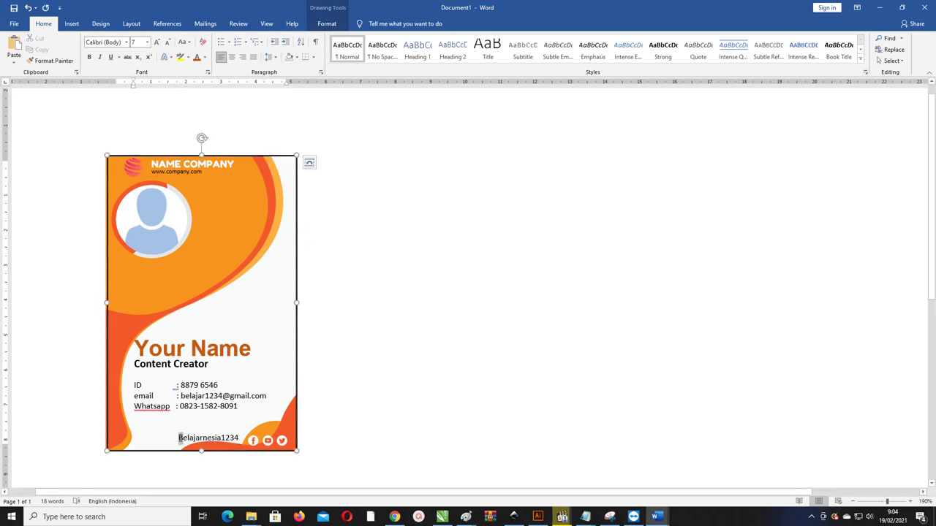
pyautogui.write('b')
pyautogui.moveTo(240, 437); pyautogui.dragTo(178, 439)
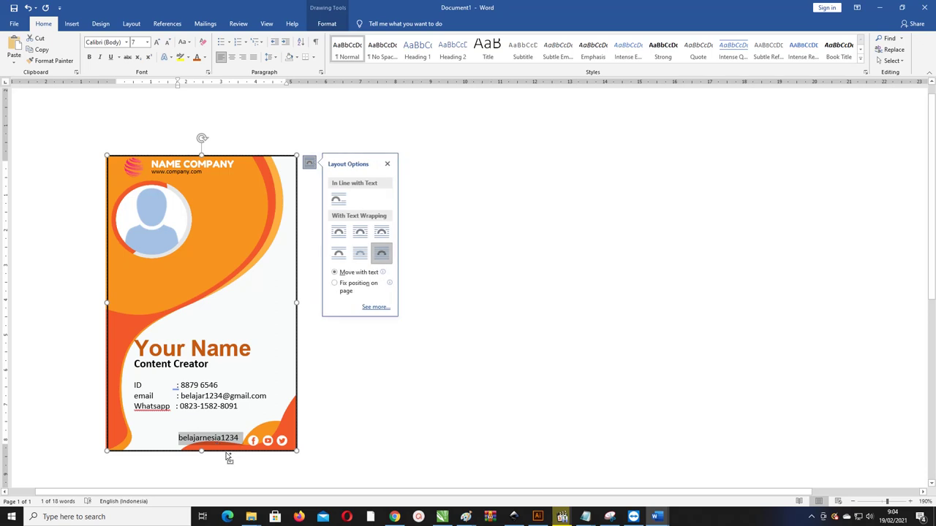
pyautogui.click(212, 437)
pyautogui.moveTo(238, 437)
pyautogui.mouseDown()
pyautogui.moveTo(179, 439)
pyautogui.moveTo(202, 430)
pyautogui.mouseUp()
pyautogui.press('Delete')
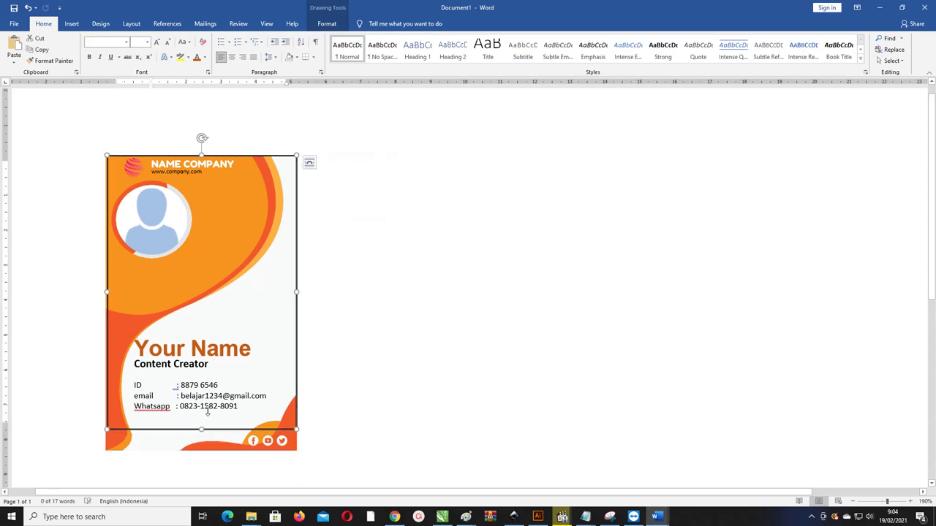
pyautogui.moveTo(210, 156); pyautogui.dragTo(215, 413)
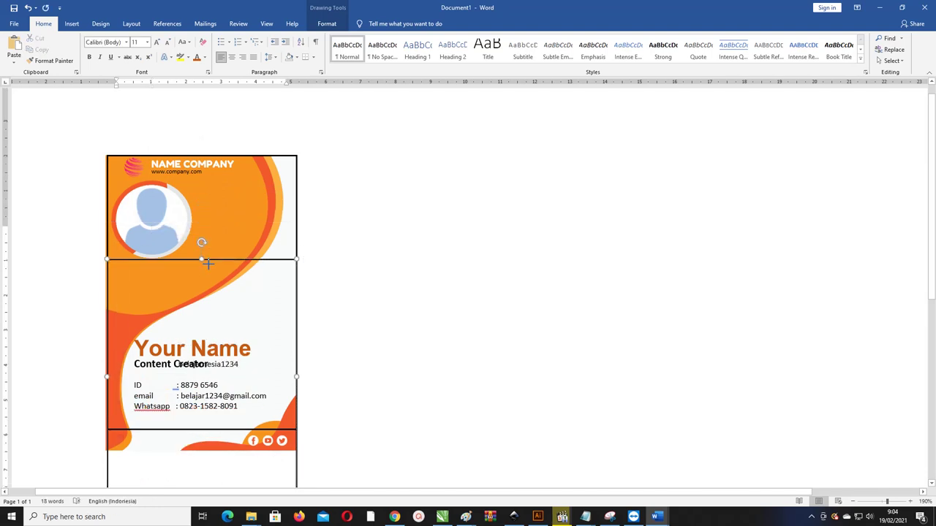
# Step: Resize the belajarnesia1234 box to fit the card's bottom band beside the social icons
pyautogui.scroll(-5, 241, 380)
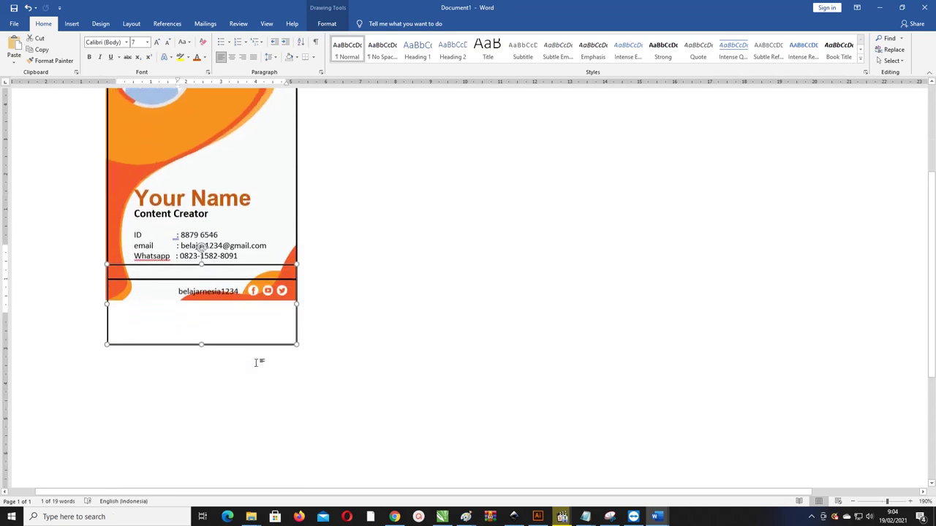
pyautogui.moveTo(202, 273); pyautogui.dragTo(203, 229)
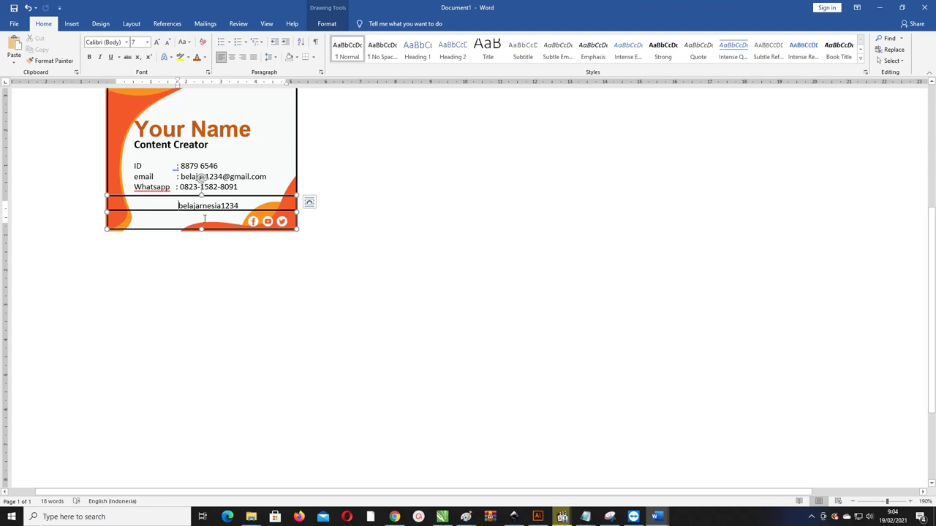
pyautogui.press('Return')
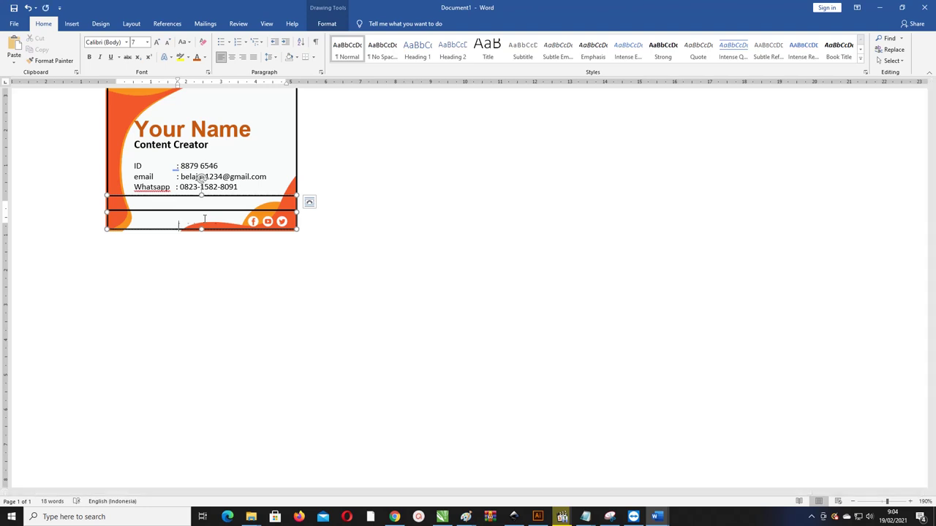
pyautogui.hotkey('ctrl', 'z')
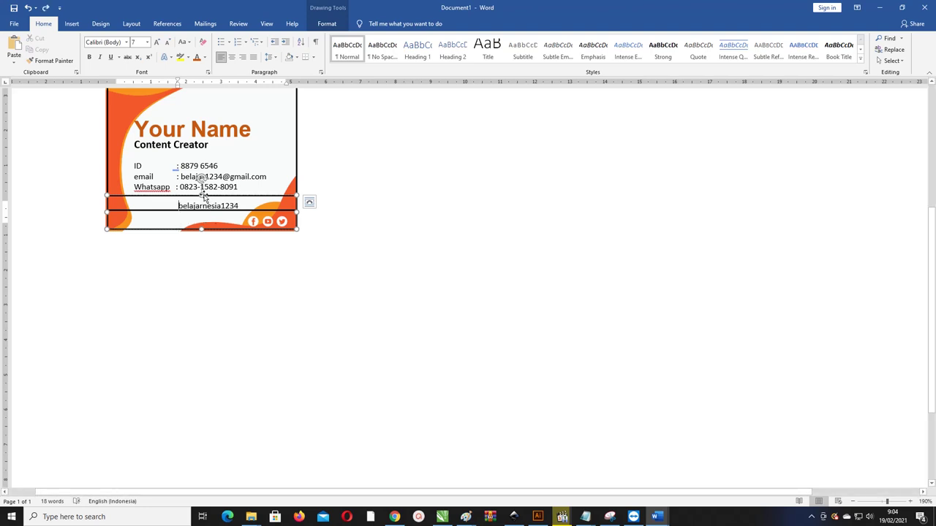
pyautogui.moveTo(202, 196); pyautogui.dragTo(202, 211)
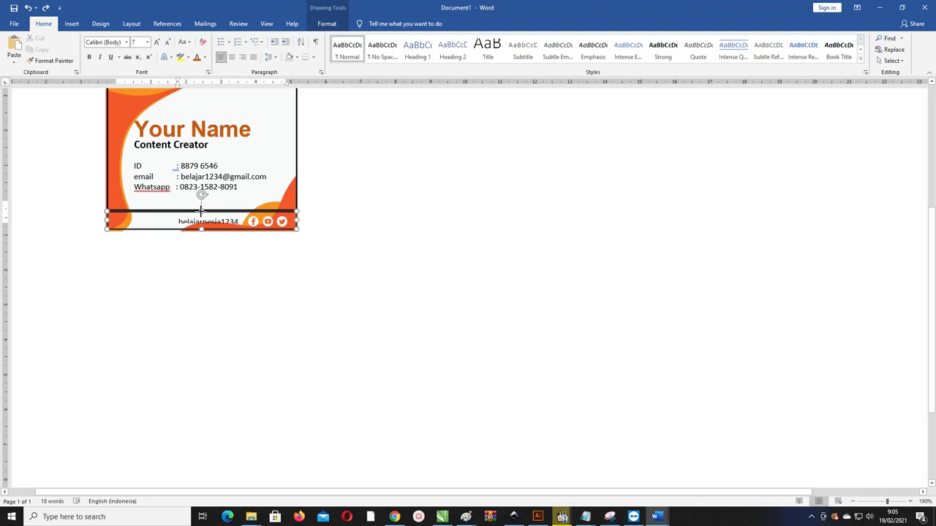
pyautogui.click(197, 229)
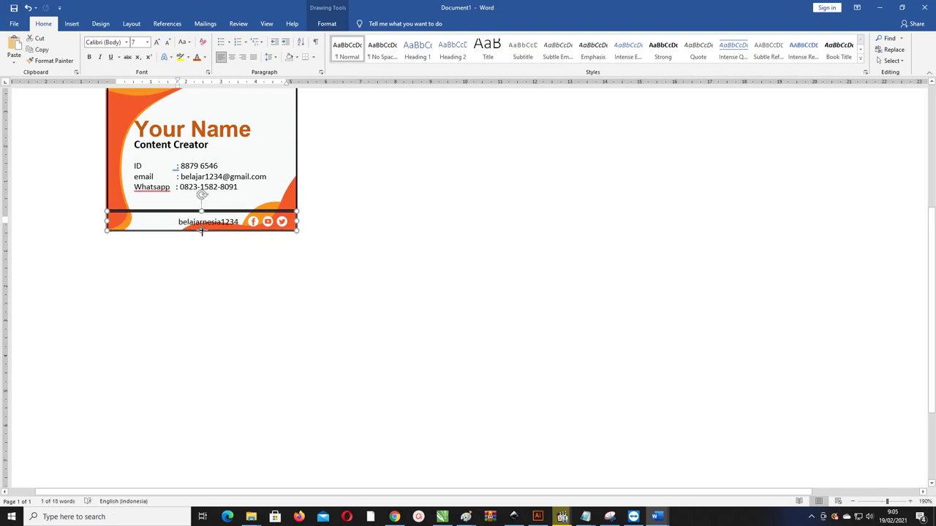
pyautogui.moveTo(202, 230); pyautogui.dragTo(202, 232)
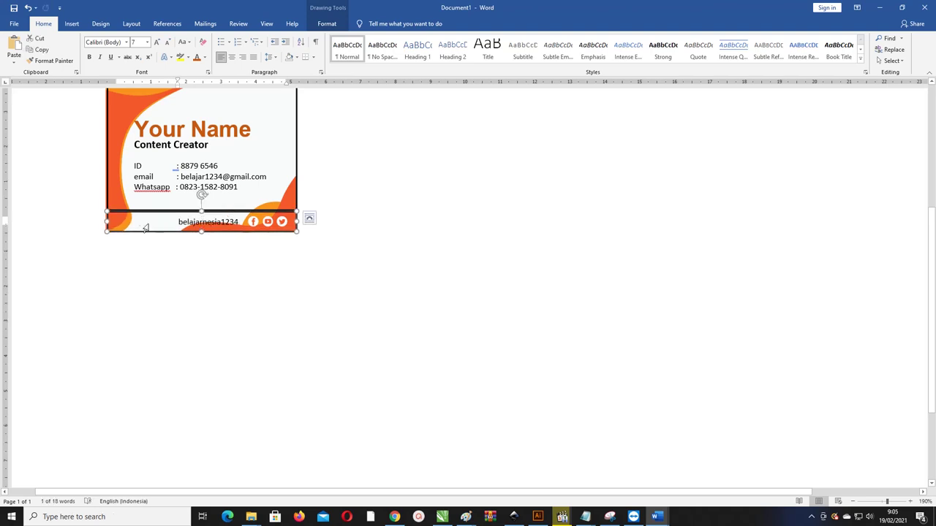
pyautogui.moveTo(107, 221)
pyautogui.mouseDown()
pyautogui.moveTo(125, 221)
pyautogui.moveTo(115, 218)
pyautogui.mouseUp()
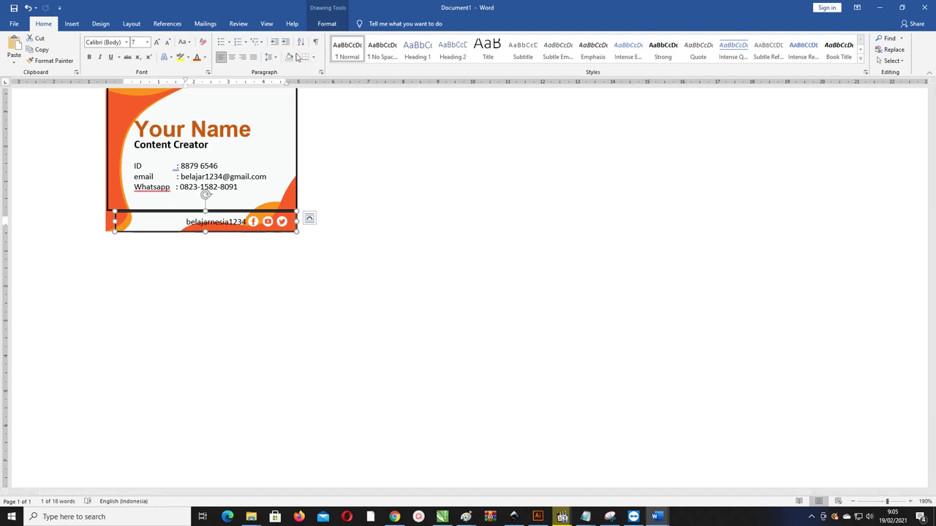
# Step: Set No Outline on the belajarnesia1234 box and on the card shape
pyautogui.click(327, 23)
pyautogui.click(360, 49)
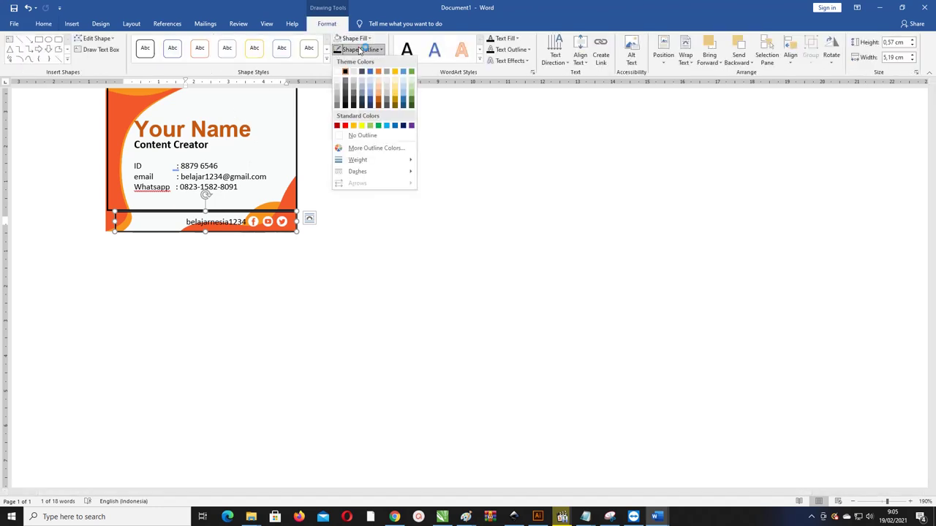
pyautogui.click(369, 136)
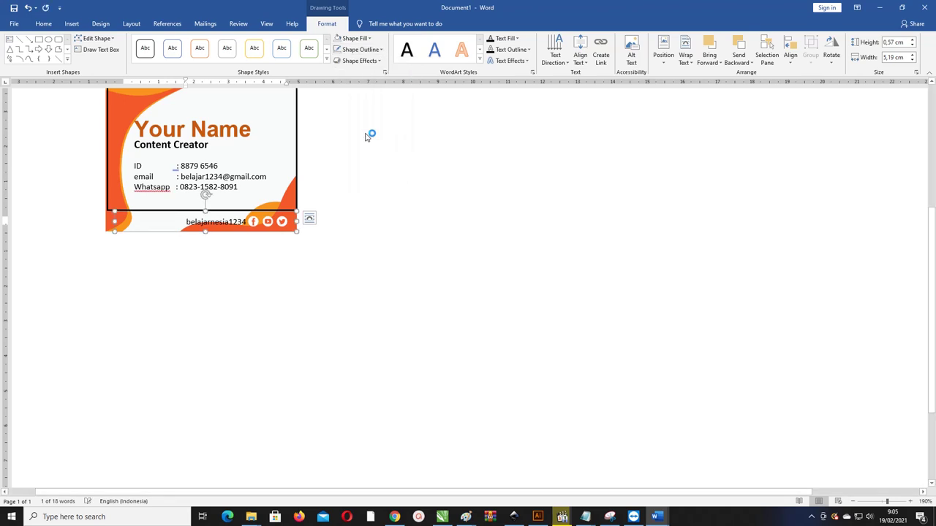
pyautogui.click(299, 148)
pyautogui.click(356, 49)
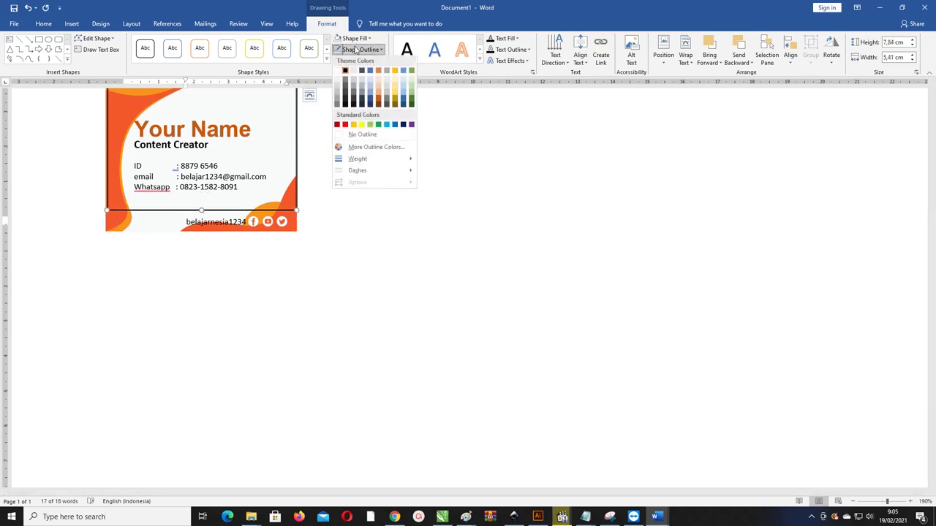
pyautogui.click(362, 135)
pyautogui.click(368, 209)
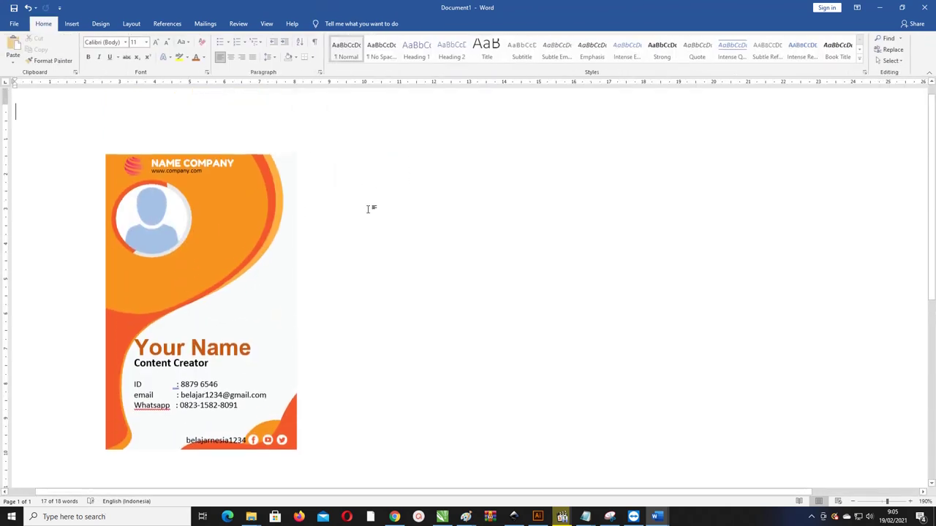
# Step: Enlarge the profile photo by its corner handle and nudge it into place
pyautogui.scroll(-2, 373, 209)
pyautogui.click(149, 198)
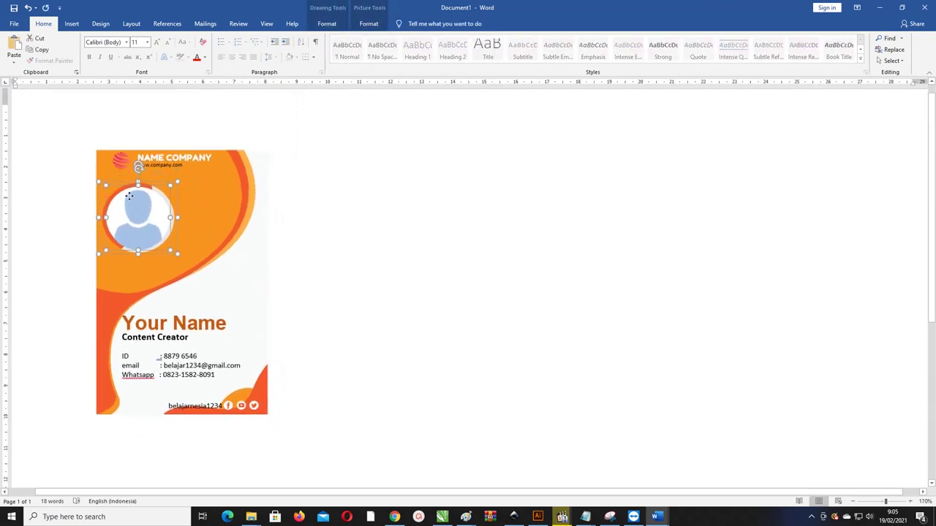
pyautogui.moveTo(114, 182); pyautogui.dragTo(116, 199)
pyautogui.moveTo(177, 189); pyautogui.dragTo(188, 182)
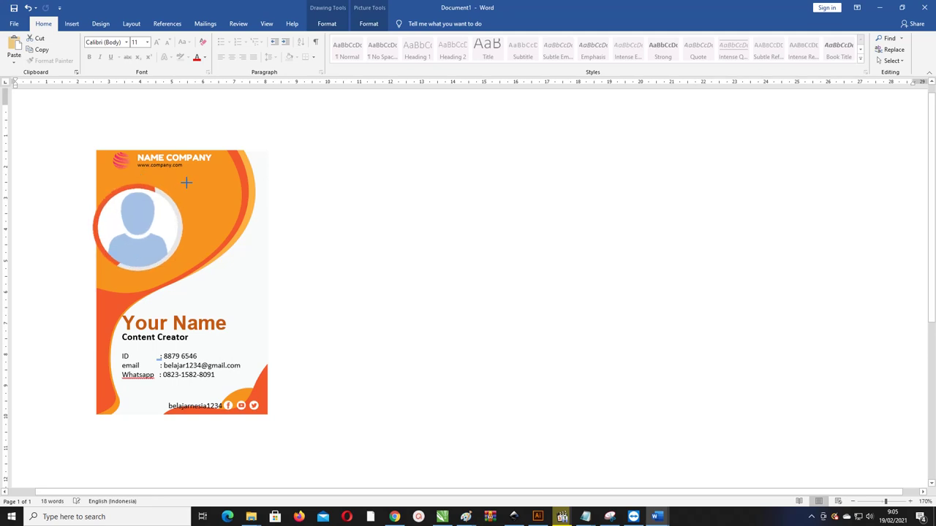
pyautogui.moveTo(137, 202); pyautogui.dragTo(147, 201)
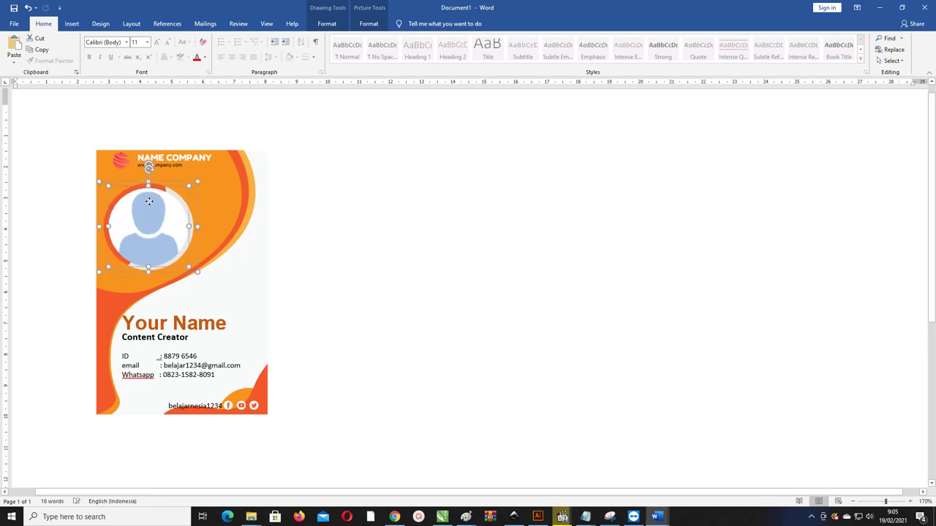
# Step: Shift the card's company header text slightly lower with an extra line break
pyautogui.click(121, 162)
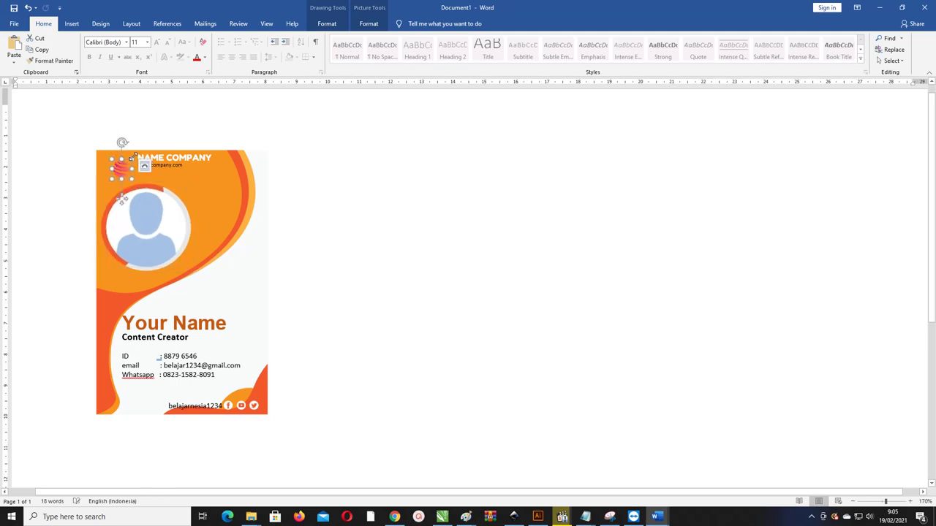
pyautogui.click(210, 169)
pyautogui.press('Return')
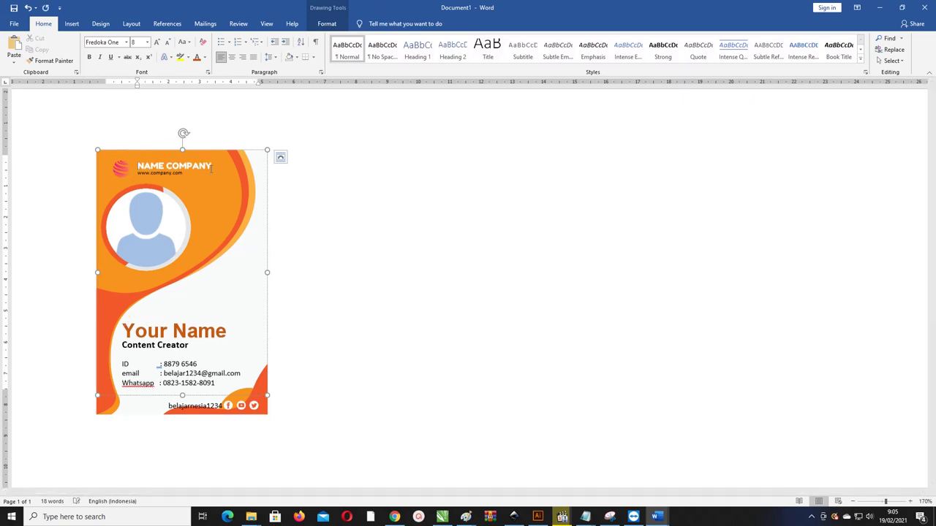
pyautogui.click(117, 167)
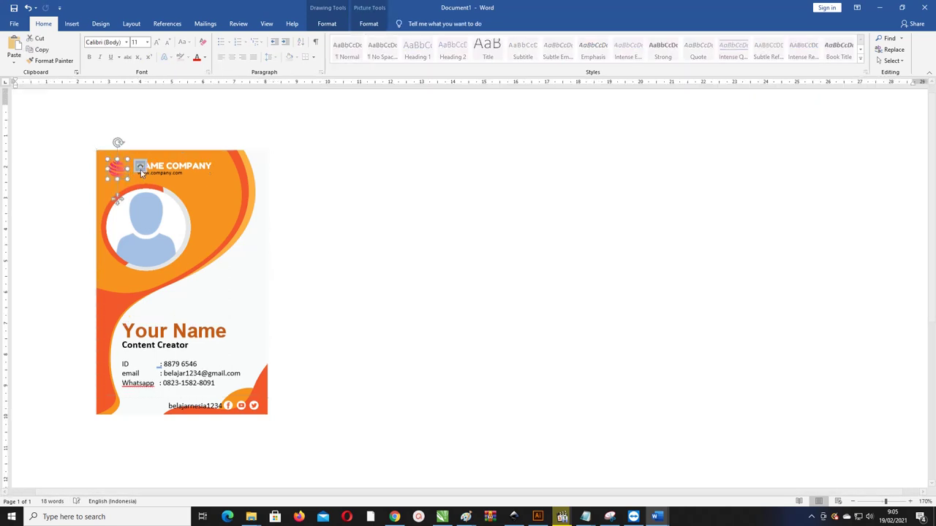
pyautogui.click(136, 155)
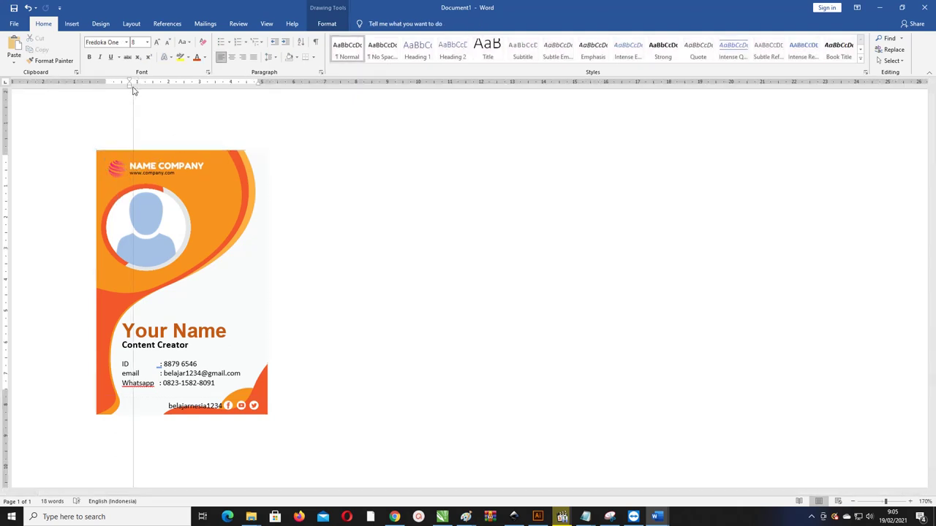
pyautogui.click(298, 134)
pyautogui.click(259, 183)
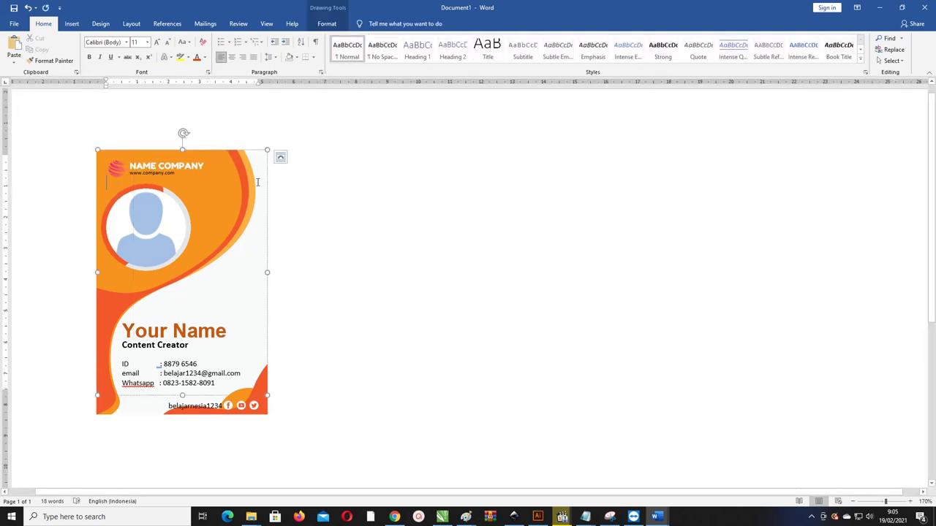
pyautogui.click(320, 212)
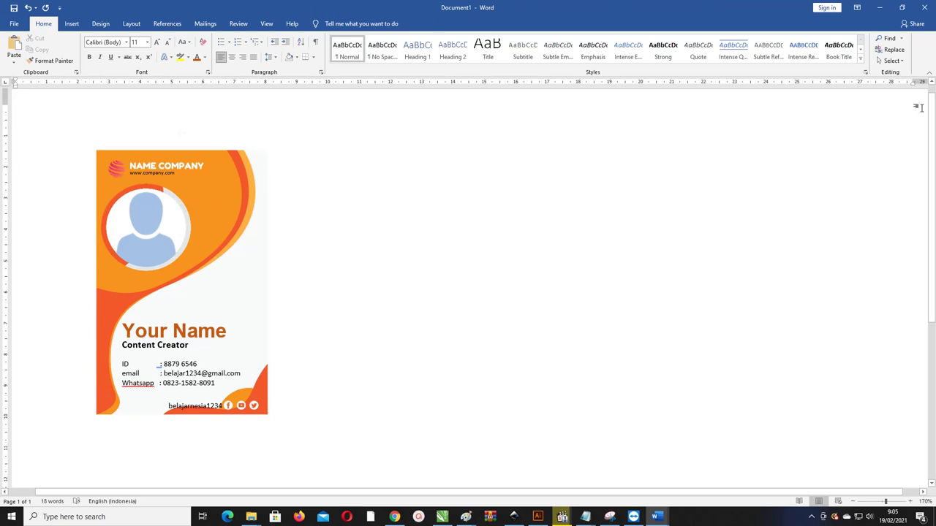
pyautogui.click(885, 61)
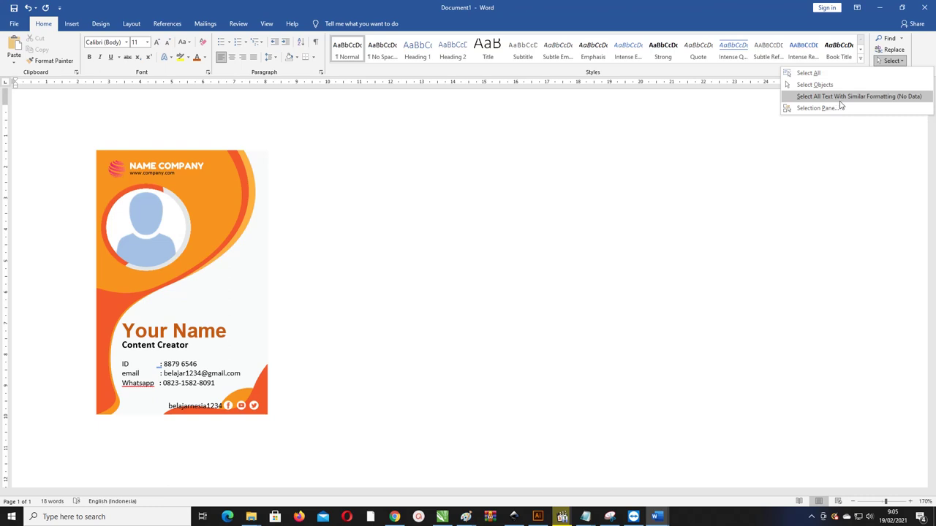
# Step: Marquee-select the card's objects, copy them to the right, and move the copy's orange background further right
pyautogui.click(814, 85)
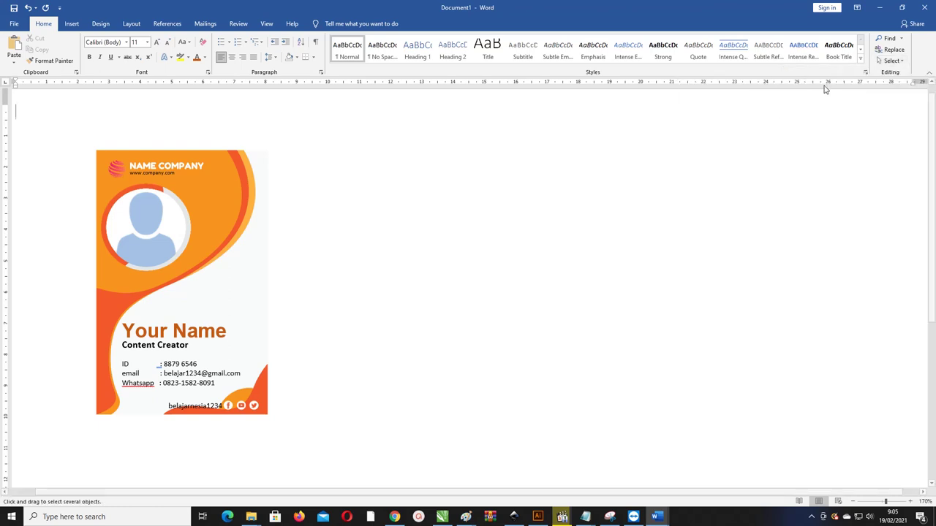
pyautogui.moveTo(352, 444); pyautogui.dragTo(63, 121)
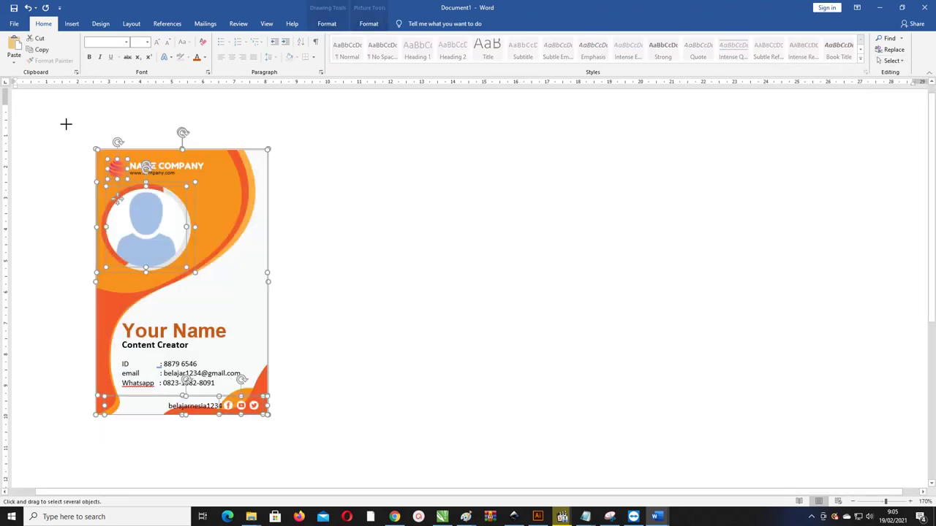
pyautogui.moveTo(231, 188); pyautogui.dragTo(411, 181)
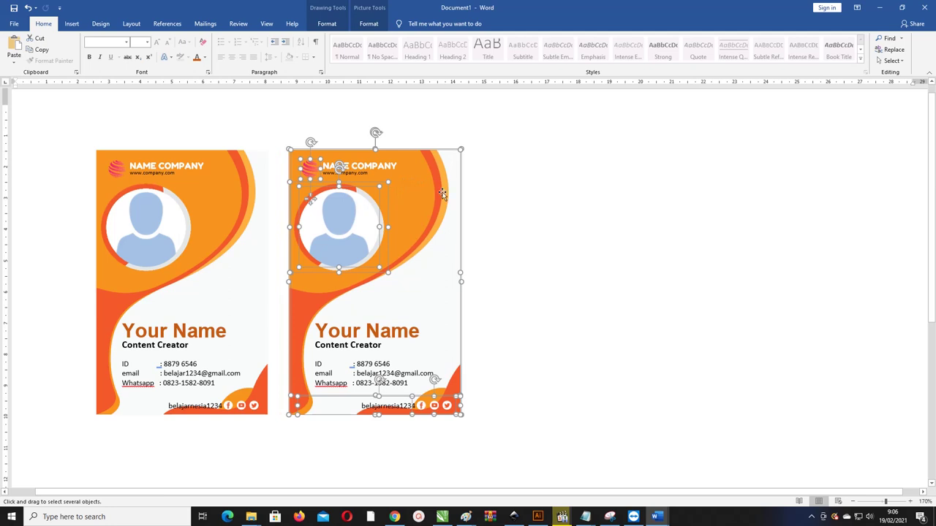
pyautogui.click(435, 180)
pyautogui.moveTo(425, 191); pyautogui.dragTo(622, 190)
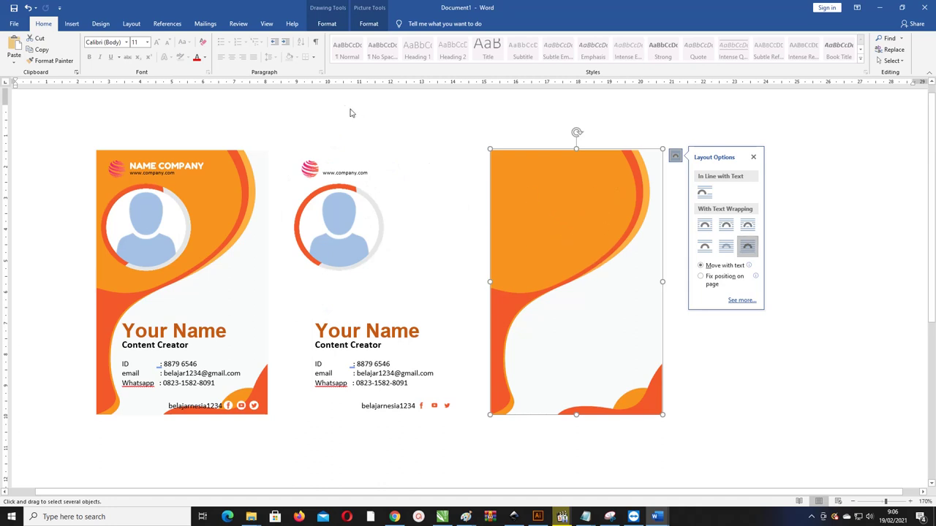
# Step: Fill the third shape with the 'Download Name Tag Word Gratis (12)' image and move the logo onto its header
pyautogui.click(327, 24)
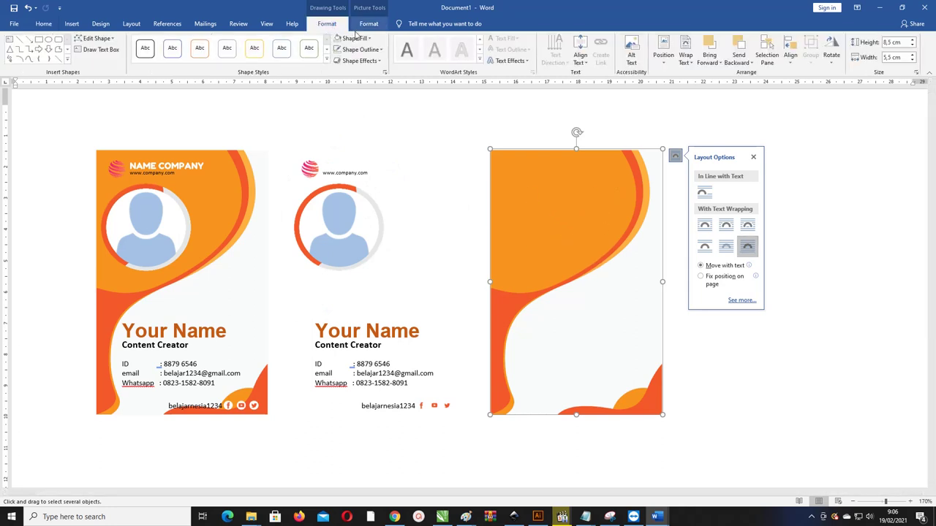
pyautogui.click(356, 37)
pyautogui.click(356, 147)
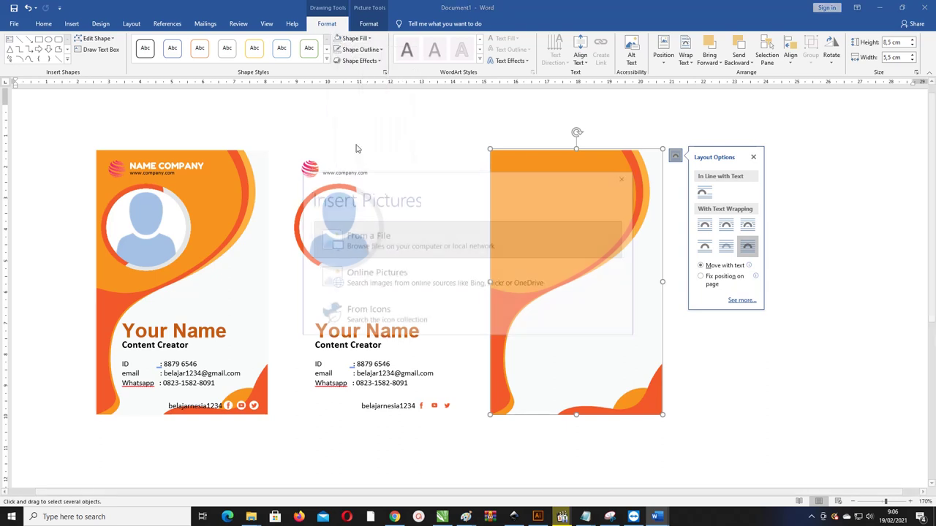
pyautogui.click(369, 240)
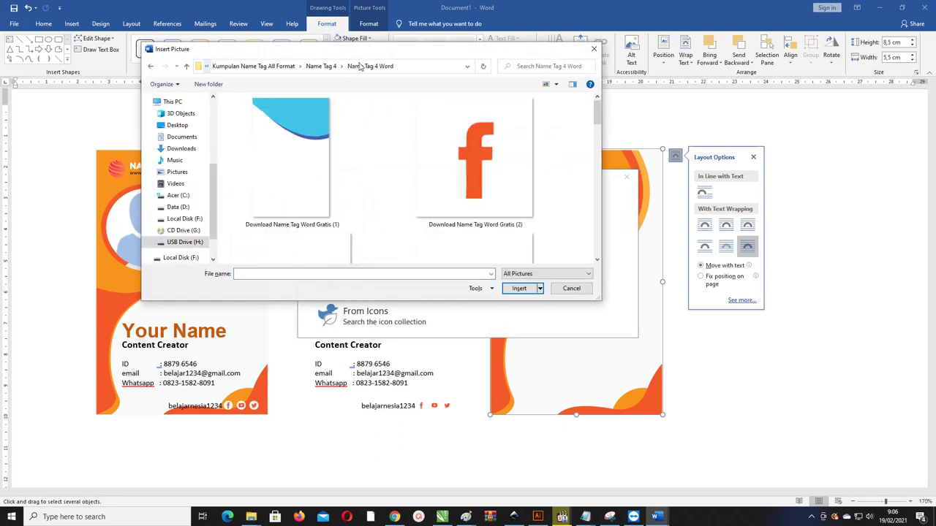
pyautogui.moveTo(598, 110); pyautogui.dragTo(598, 202)
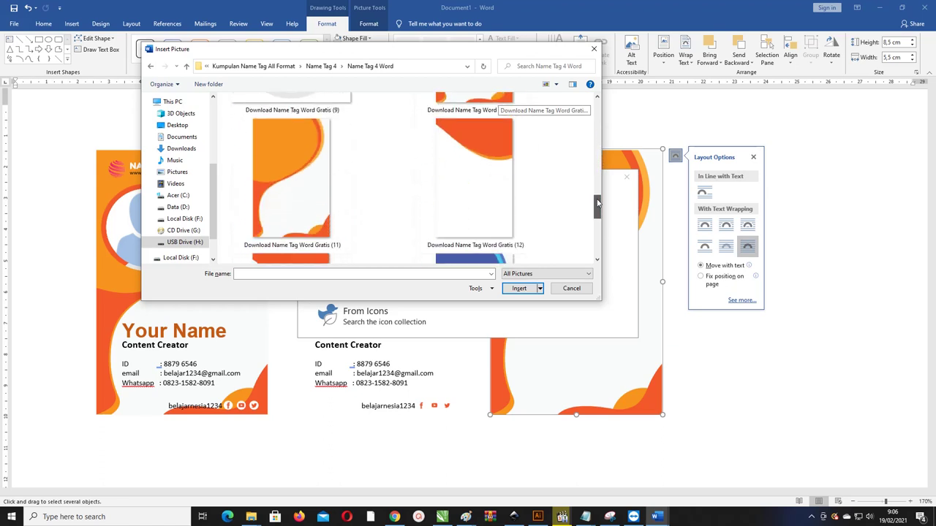
pyautogui.click(482, 156)
pyautogui.click(519, 288)
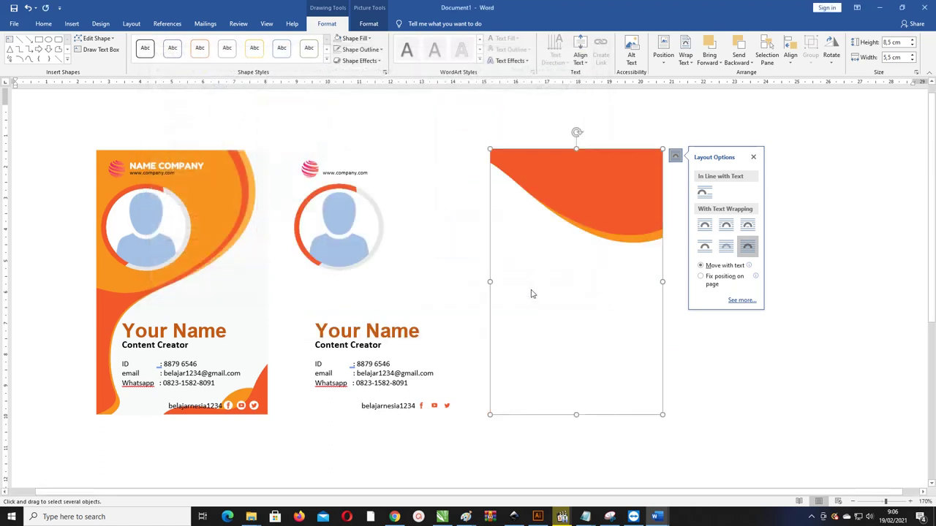
pyautogui.click(370, 241)
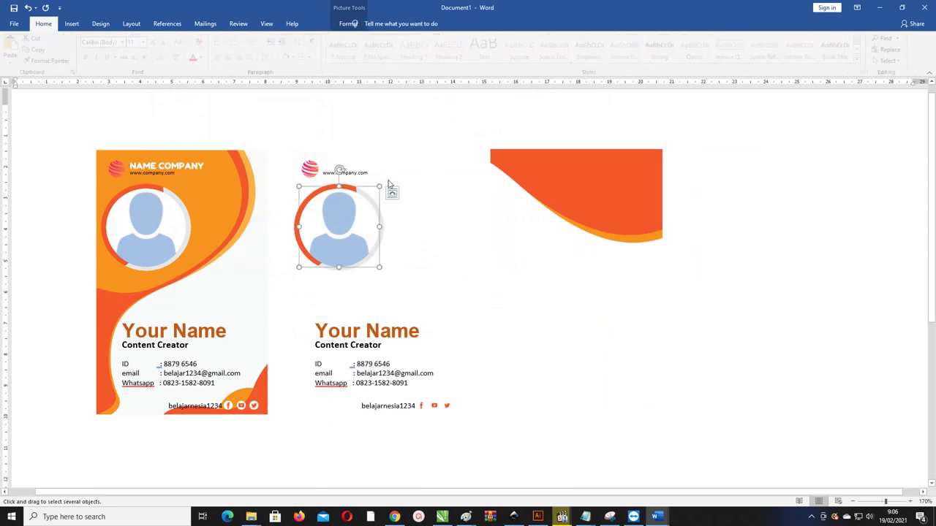
pyautogui.moveTo(313, 170)
pyautogui.mouseDown()
pyautogui.moveTo(631, 181)
pyautogui.moveTo(612, 164)
pyautogui.mouseUp()
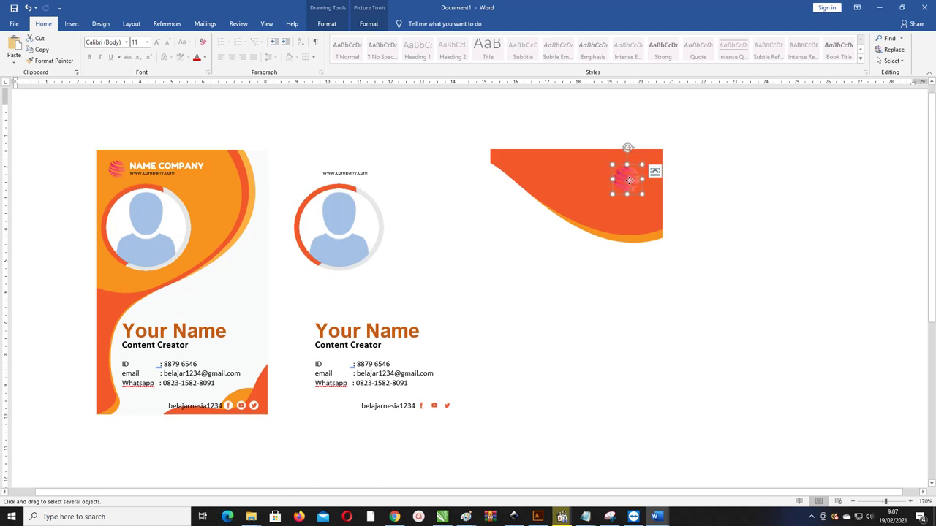
# Step: Set the logo at the header's right and copy the belajarnesia1234 box onto the back card
pyautogui.click(353, 178)
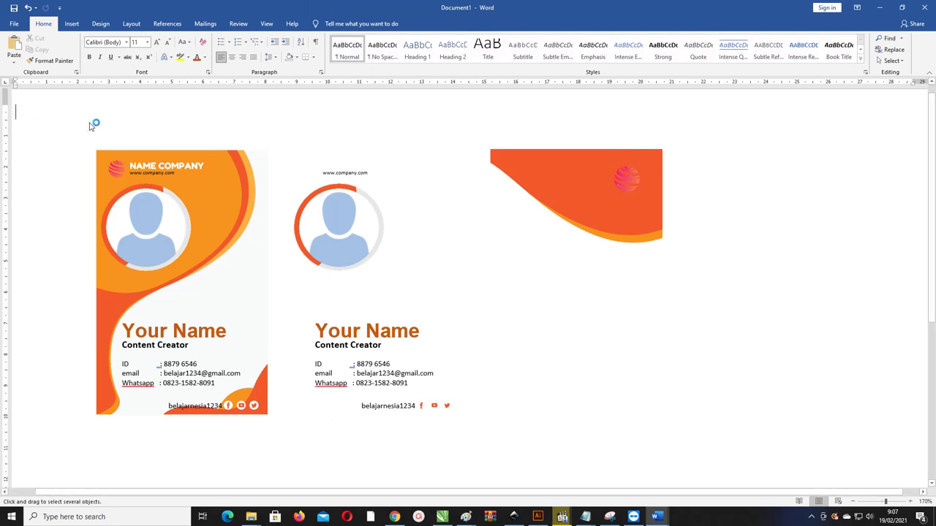
pyautogui.click(357, 227)
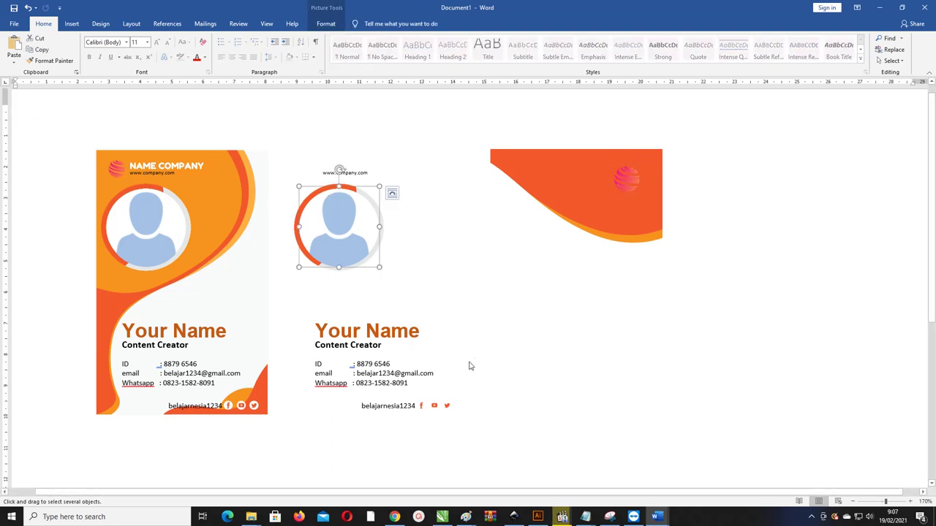
pyautogui.click(389, 414)
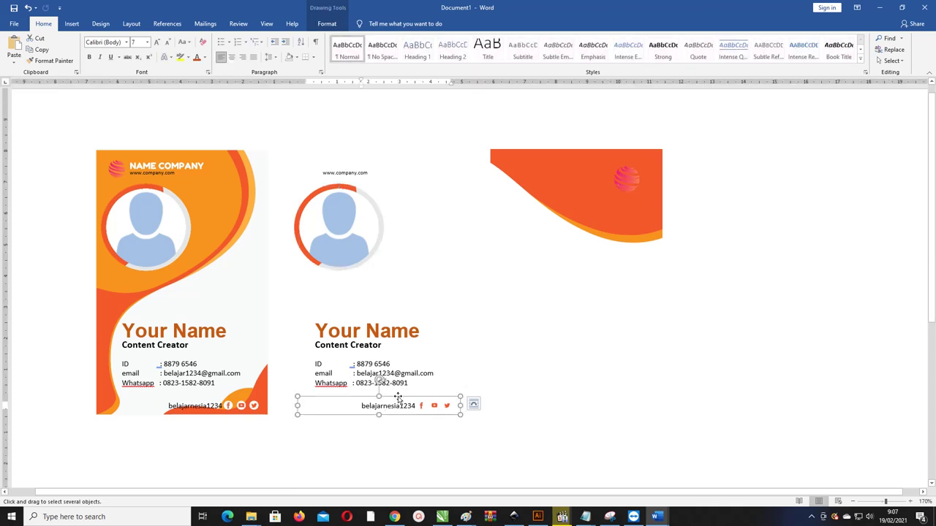
pyautogui.keyDown('ctrl'); pyautogui.moveTo(398, 397); pyautogui.dragTo(582, 282); pyautogui.keyUp('ctrl')
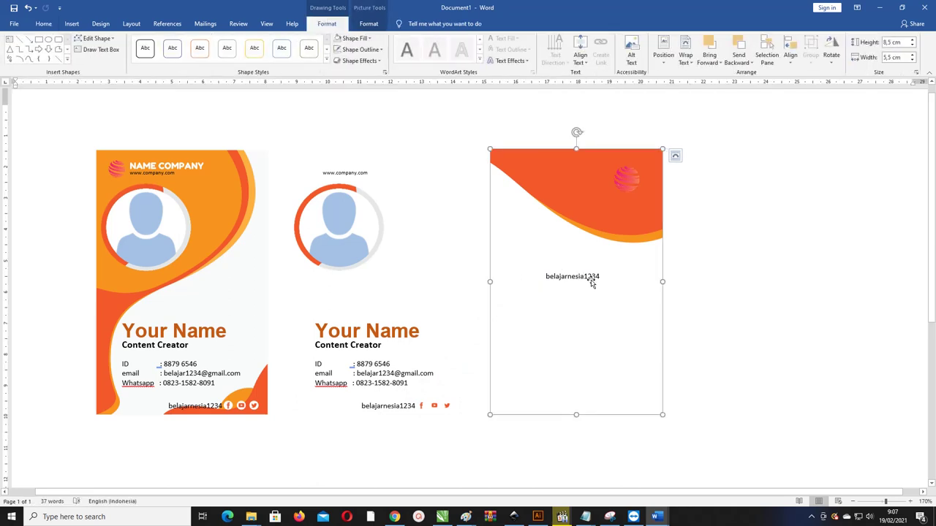
# Step: Replace the copied handle with pasted Lorem Ipsum paragraphs in a 4,33 × 4,52 cm box
pyautogui.doubleClick(591, 279)
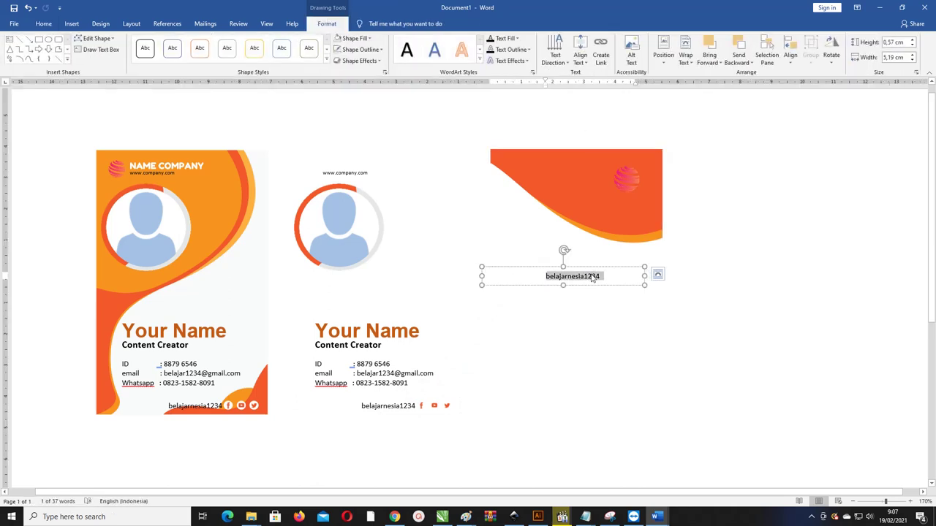
pyautogui.moveTo(563, 286); pyautogui.dragTo(570, 369)
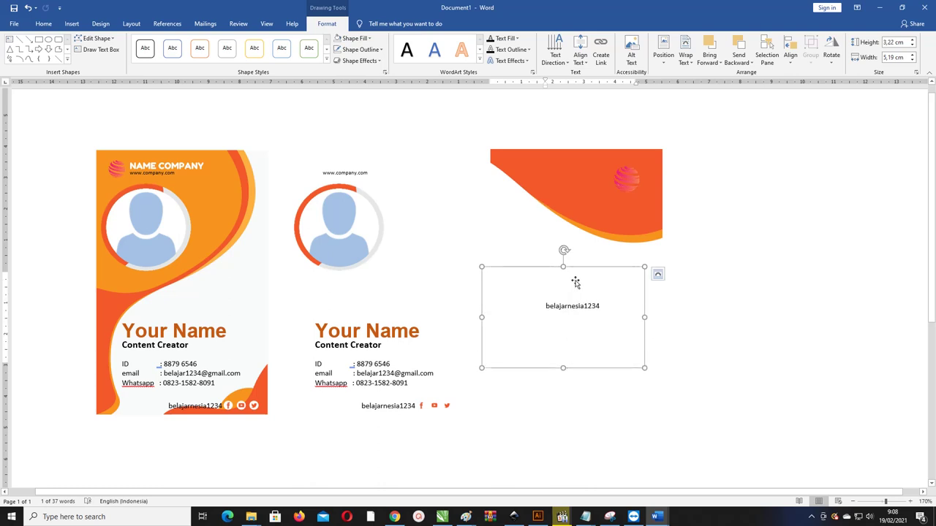
pyautogui.doubleClick(580, 306)
pyautogui.hotkey('ctrl', 'v')
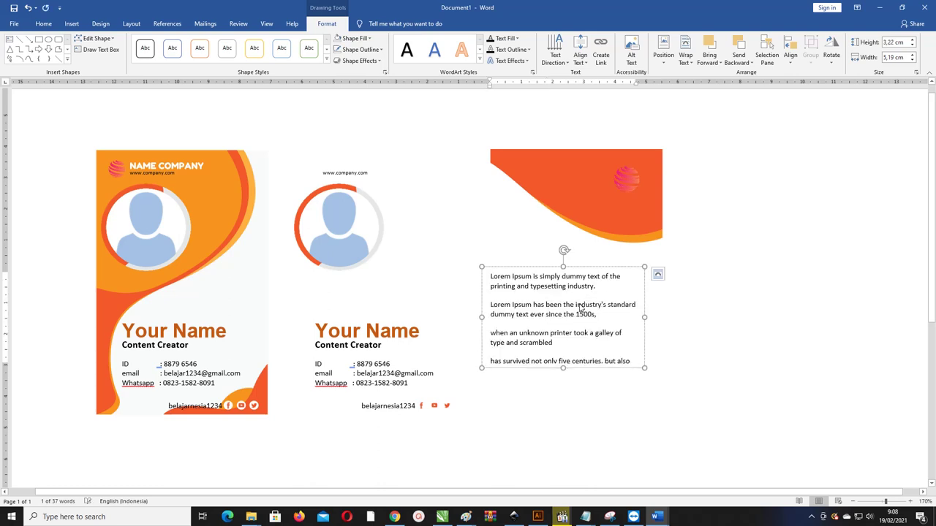
pyautogui.moveTo(482, 317); pyautogui.dragTo(502, 317)
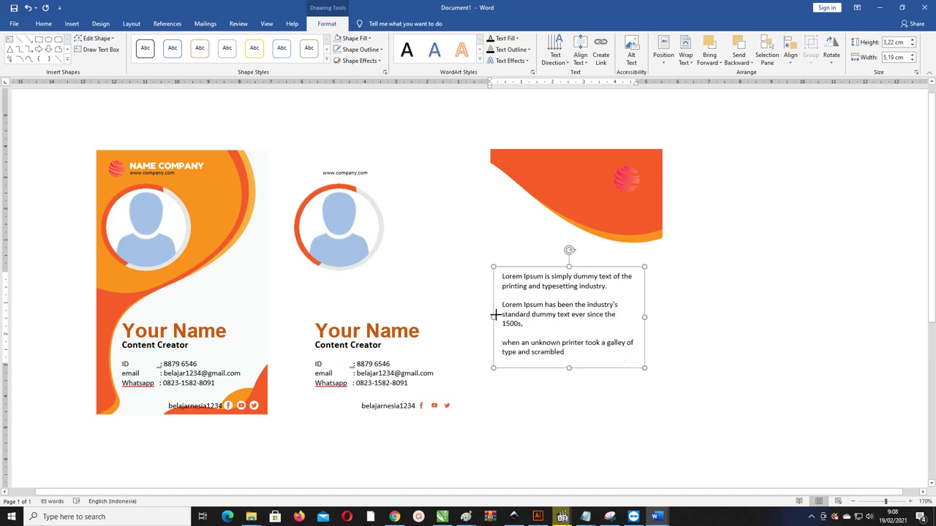
pyautogui.moveTo(575, 368)
pyautogui.mouseDown()
pyautogui.moveTo(574, 402)
pyautogui.moveTo(671, 138)
pyautogui.mouseUp()
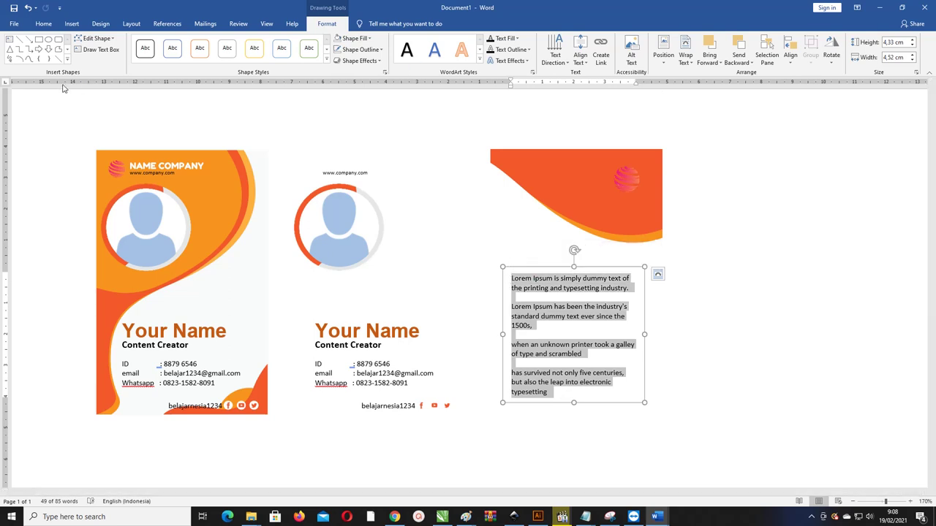
# Step: Turn the Lorem Ipsum paragraphs into a bulleted list with a reduced indent
pyautogui.click(43, 24)
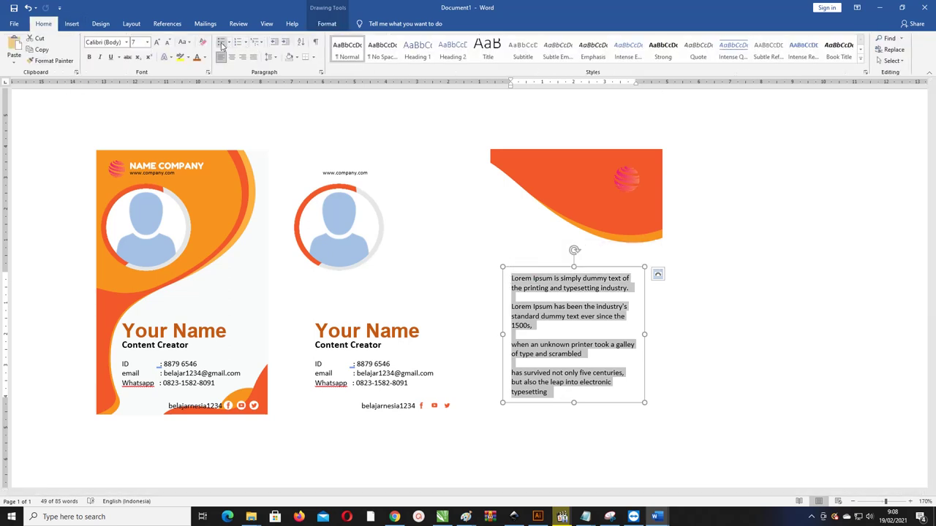
pyautogui.click(222, 43)
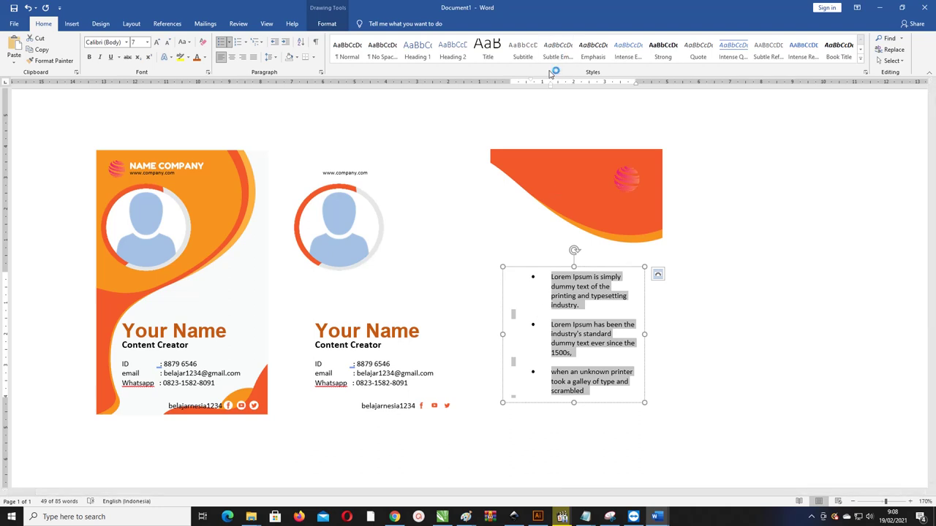
pyautogui.moveTo(552, 82)
pyautogui.mouseDown()
pyautogui.moveTo(530, 93)
pyautogui.moveTo(521, 83)
pyautogui.mouseUp()
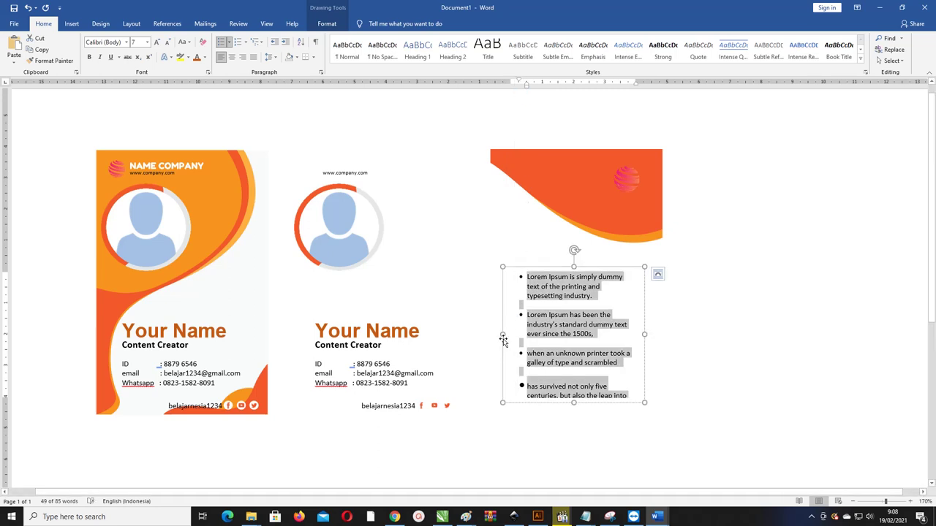
pyautogui.moveTo(500, 333); pyautogui.dragTo(496, 333)
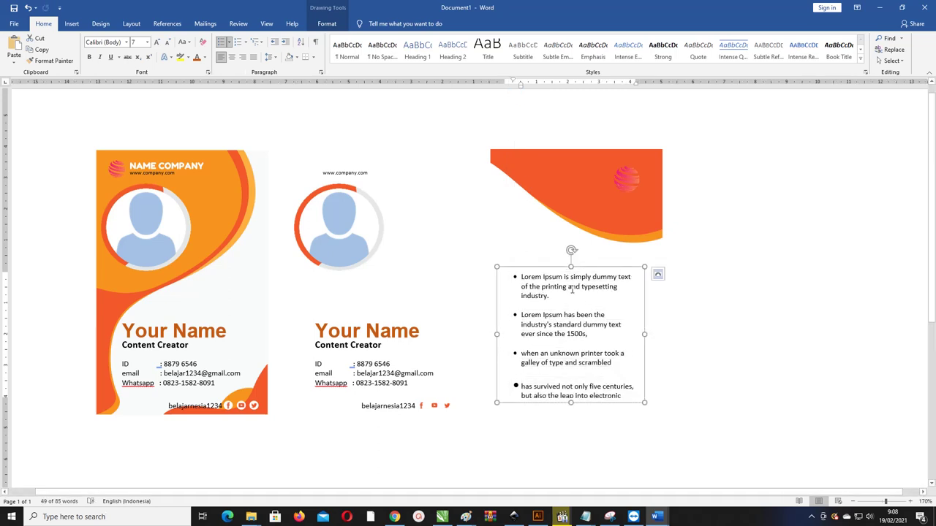
# Step: Keep all the bullet text at 6 pt and extend the box upward so it fits
pyautogui.click(565, 276)
pyautogui.hotkey('ctrl', 'a')
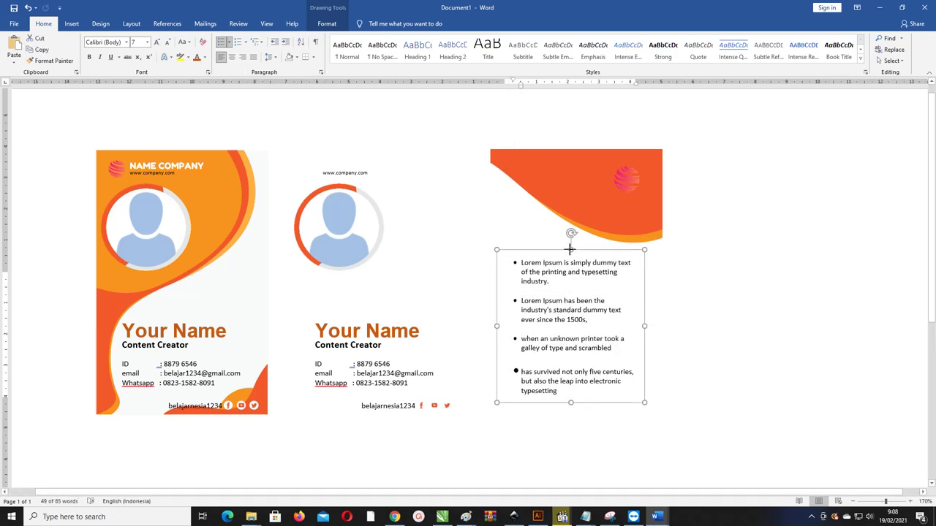
pyautogui.moveTo(570, 266); pyautogui.dragTo(570, 246)
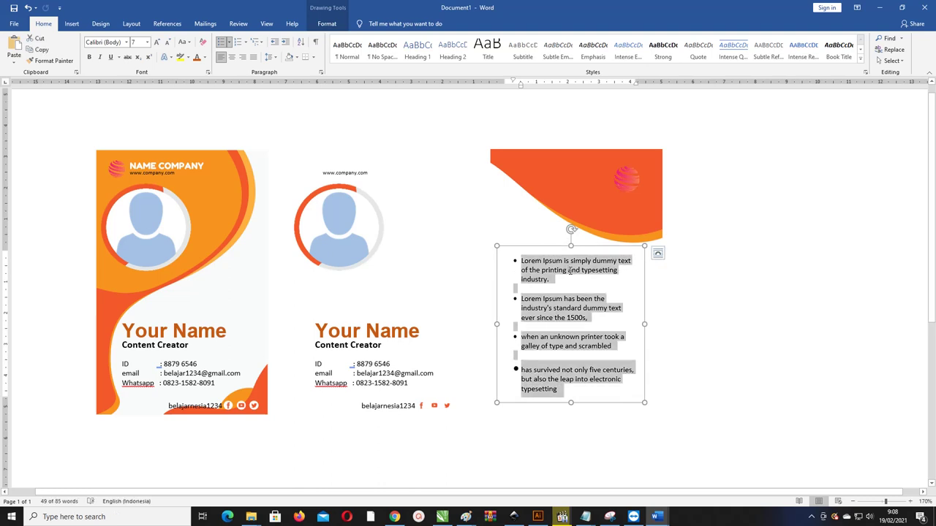
pyautogui.hotkey('ctrl', '[')
pyautogui.hotkey('ctrl', '[')
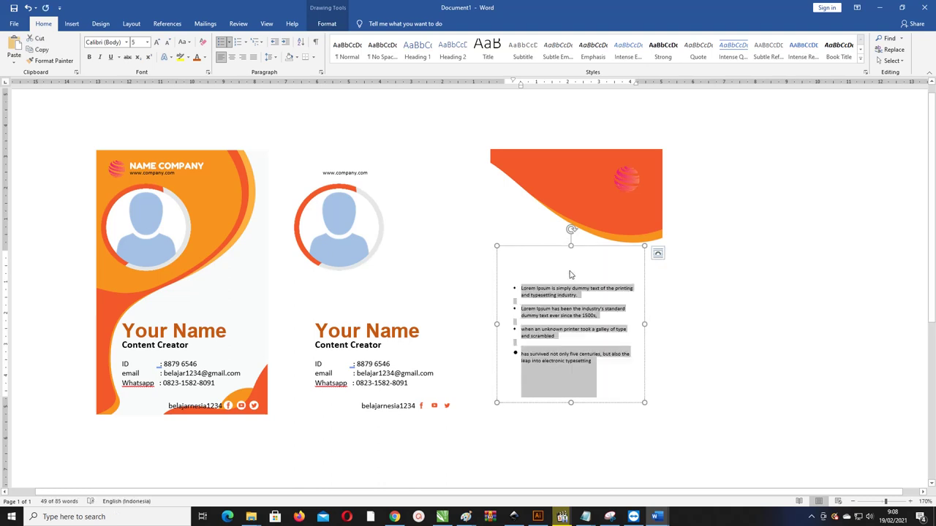
pyautogui.hotkey('ctrl', ']')
pyautogui.click(490, 277)
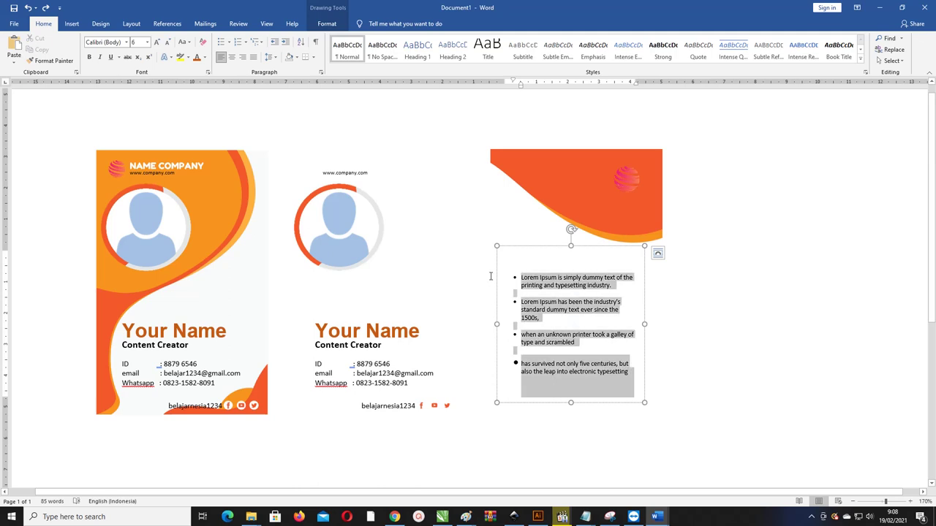
# Step: Restore the last bullet as its own item and nudge the box just under the header
pyautogui.click(524, 367)
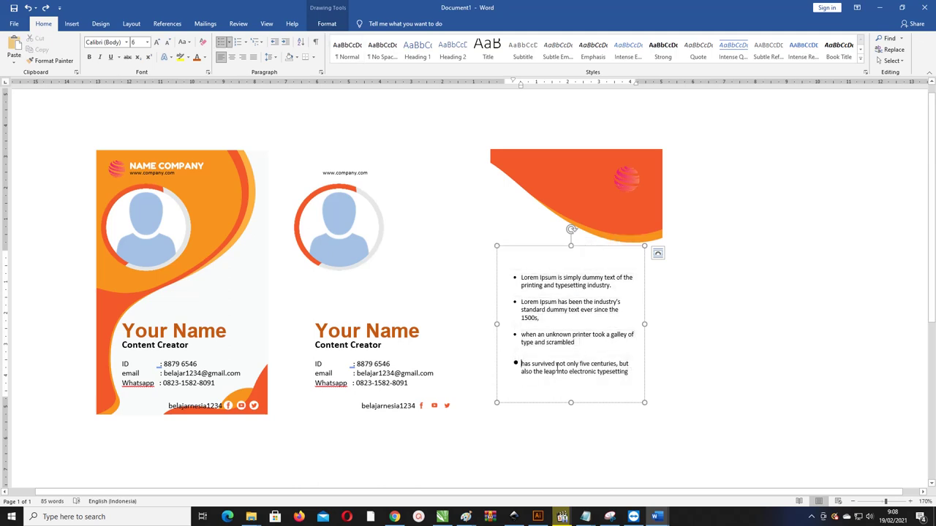
pyautogui.press('BackSpace')
pyautogui.press('BackSpace')
pyautogui.press('Return')
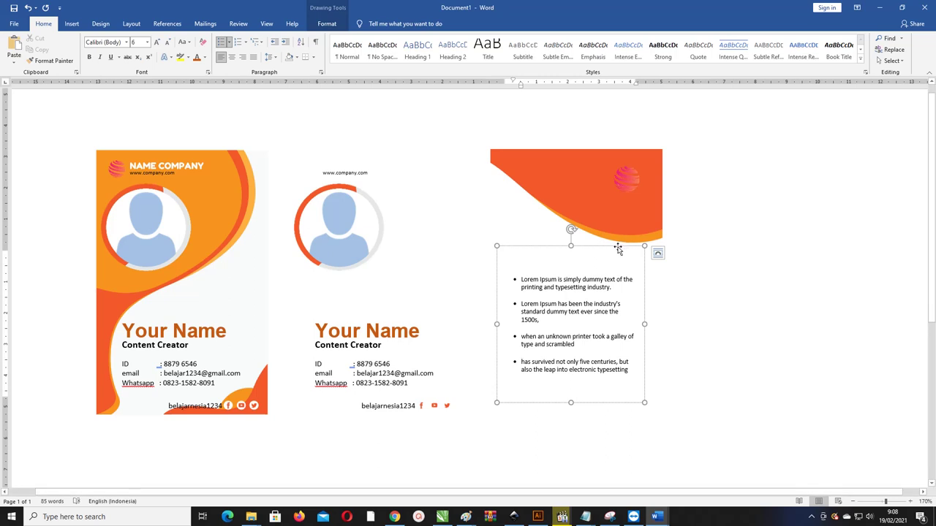
pyautogui.moveTo(618, 249); pyautogui.dragTo(622, 242)
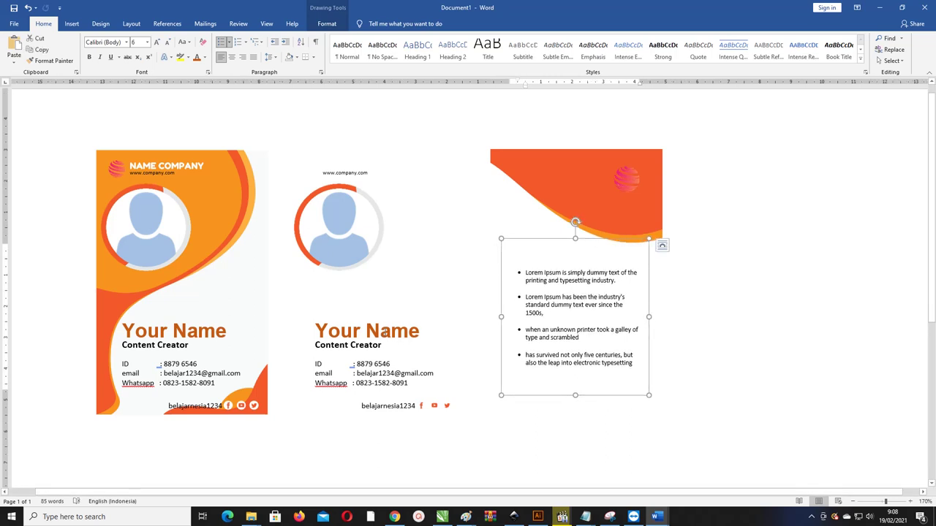
pyautogui.click(381, 331)
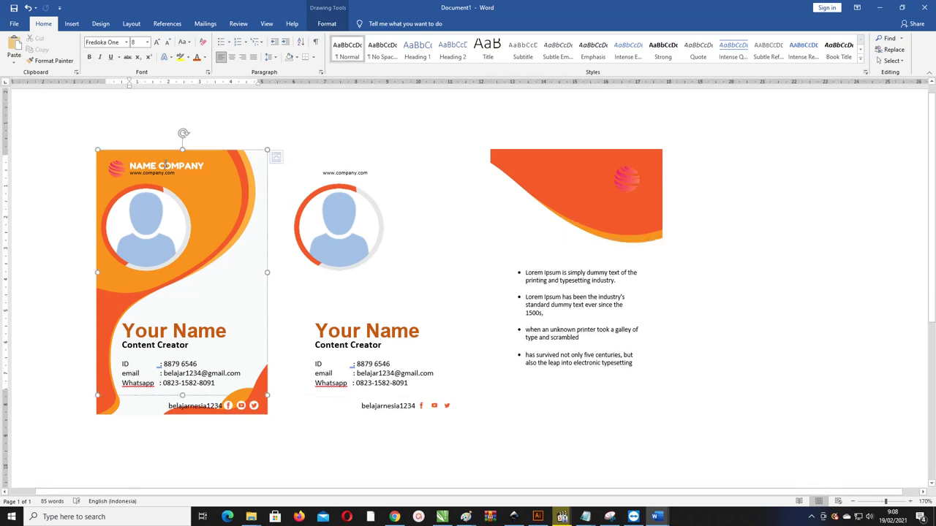
# Step: Delete the middle card's company name and website lines, then copy the bullet box onto the header
pyautogui.click(260, 172)
pyautogui.click(347, 167)
pyautogui.tripleClick(316, 162)
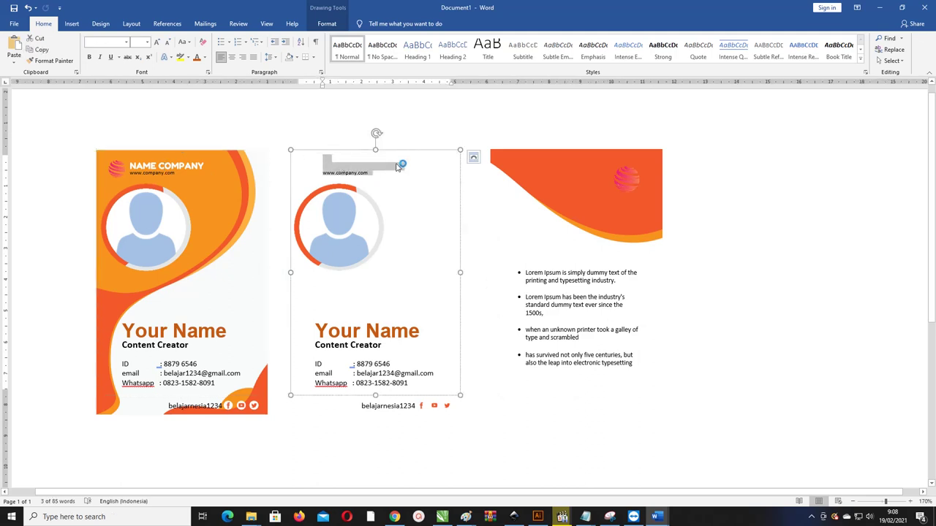
pyautogui.click(473, 157)
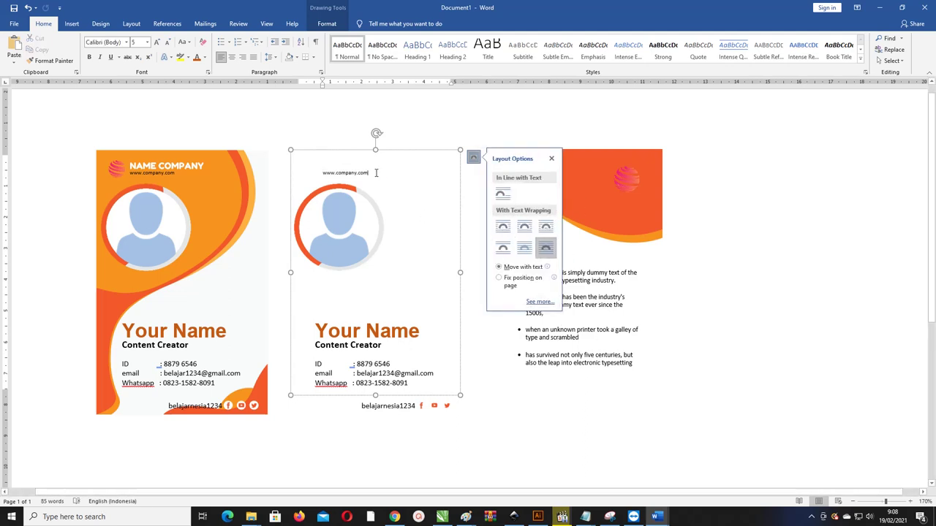
pyautogui.press('Delete')
pyautogui.click(518, 320)
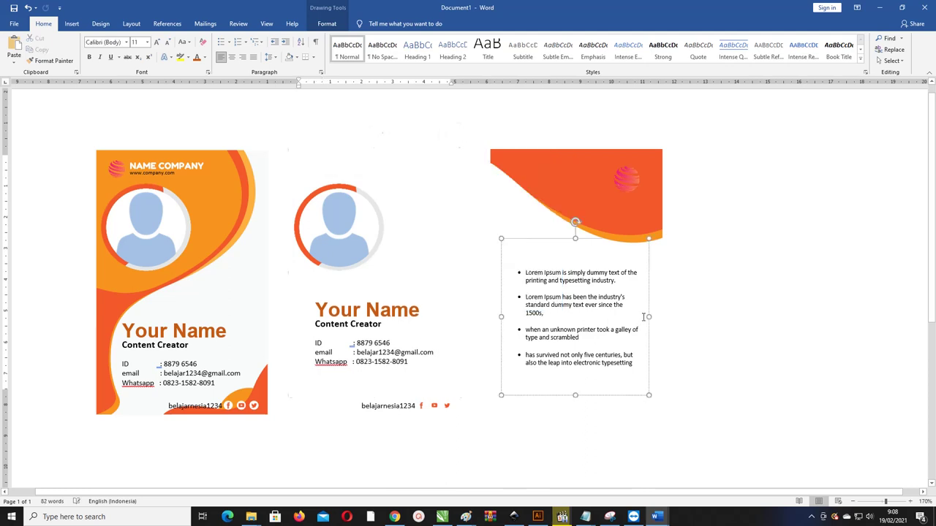
pyautogui.moveTo(606, 245); pyautogui.dragTo(652, 163)
# Step: Clear the copied box, move it up the header, and shrink it to fit the NAME COMPANY text
pyautogui.hotkey('ctrl', 'a')
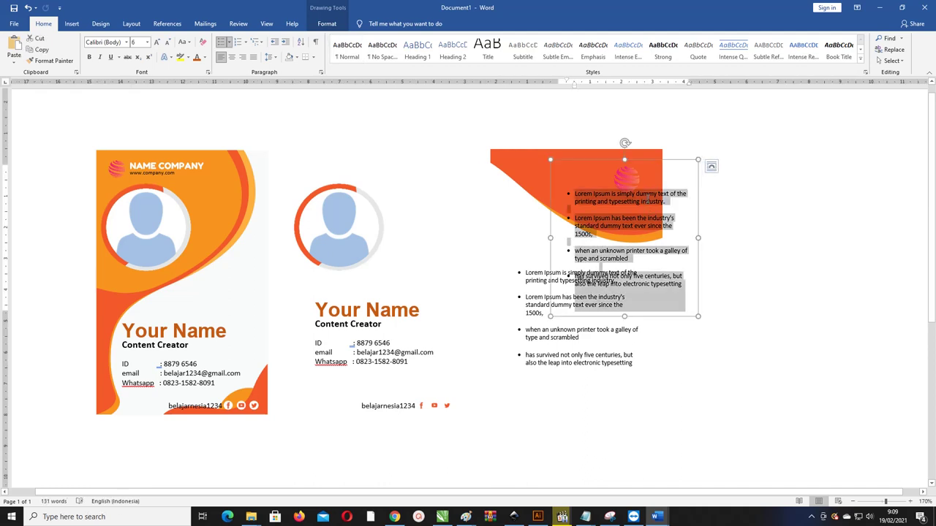
pyautogui.press('Delete')
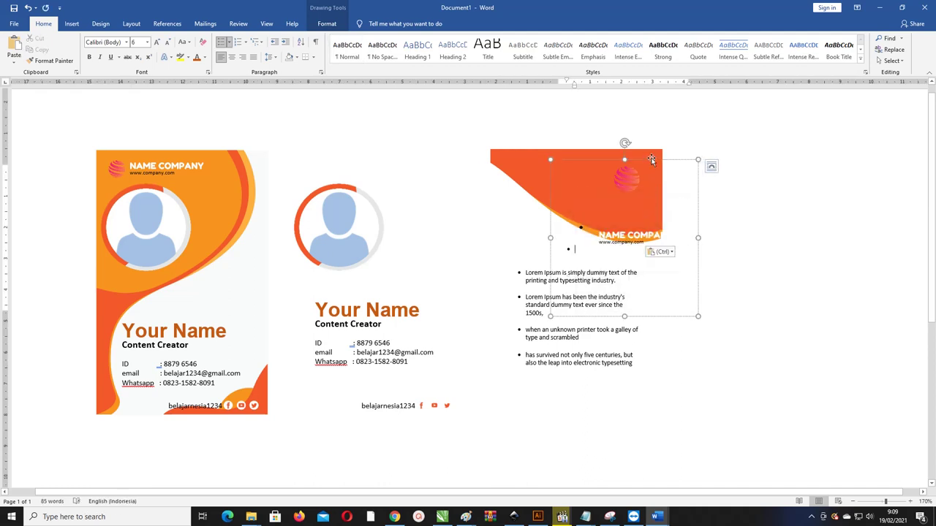
pyautogui.moveTo(652, 153); pyautogui.dragTo(653, 115)
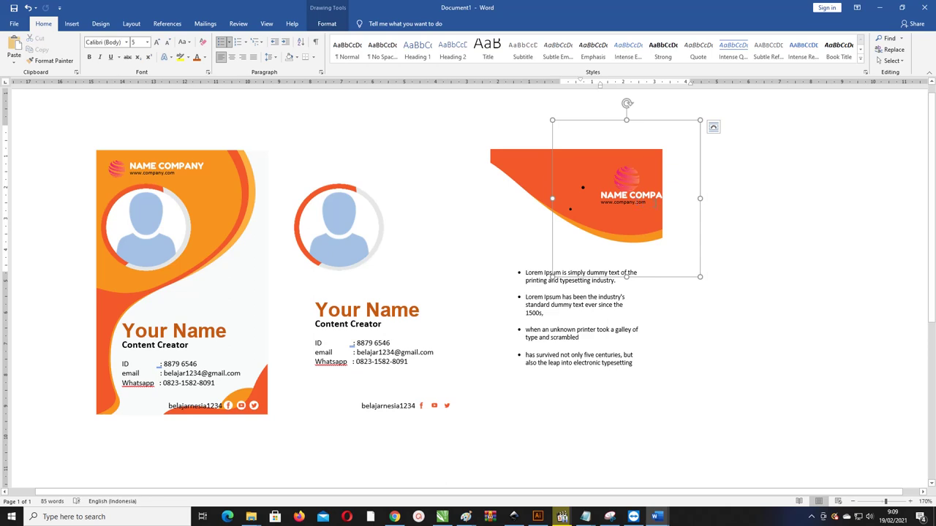
pyautogui.hotkey('ctrl', 'a')
pyautogui.hotkey('ctrl', 'l')
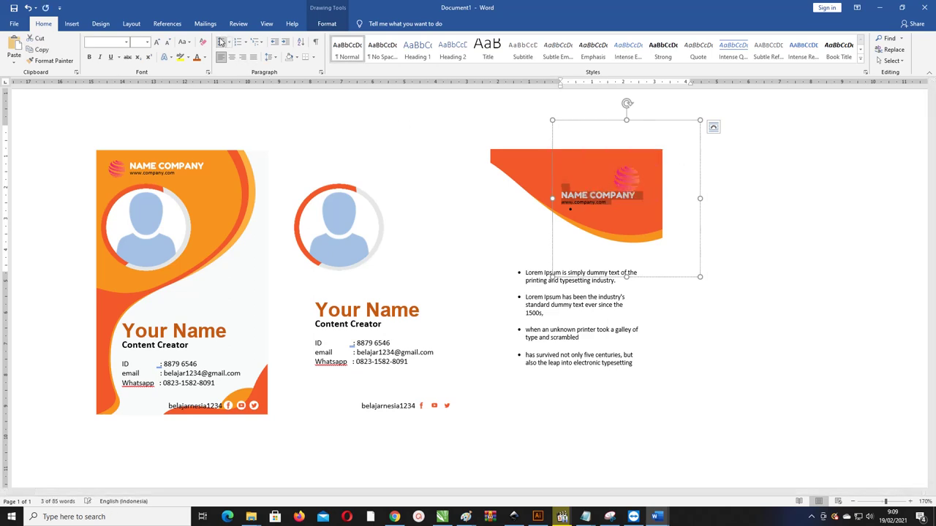
pyautogui.click(571, 209)
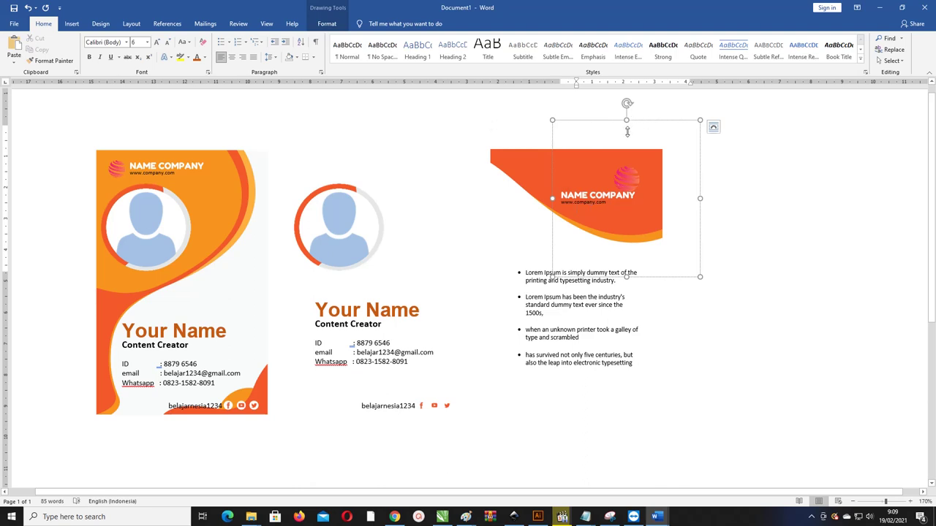
pyautogui.moveTo(626, 130)
pyautogui.mouseDown()
pyautogui.moveTo(628, 243)
pyautogui.moveTo(659, 171)
pyautogui.mouseUp()
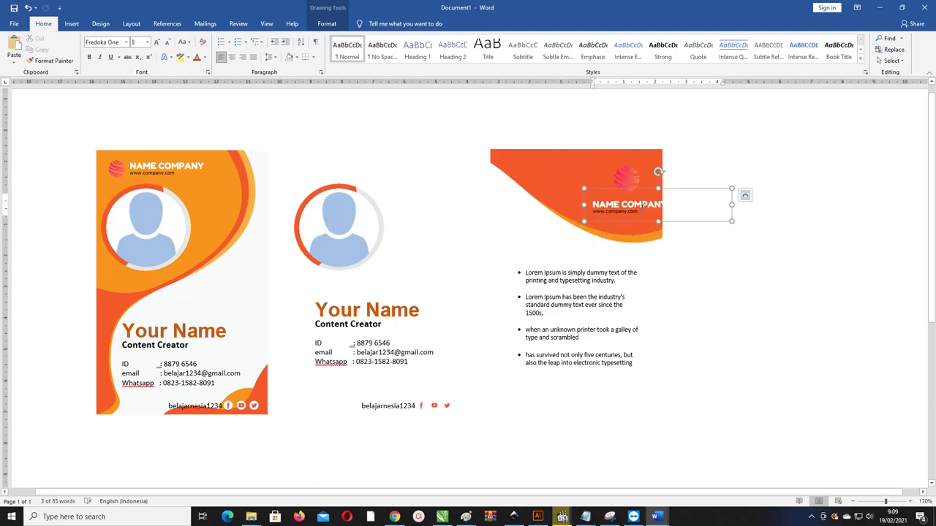
pyautogui.hotkey('ctrl', 'a')
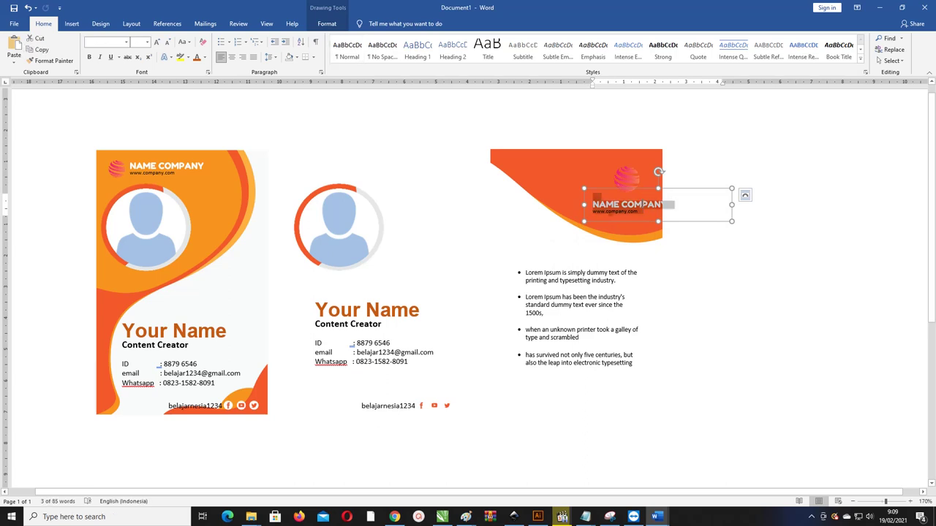
pyautogui.hotkey('ctrl', 'e')
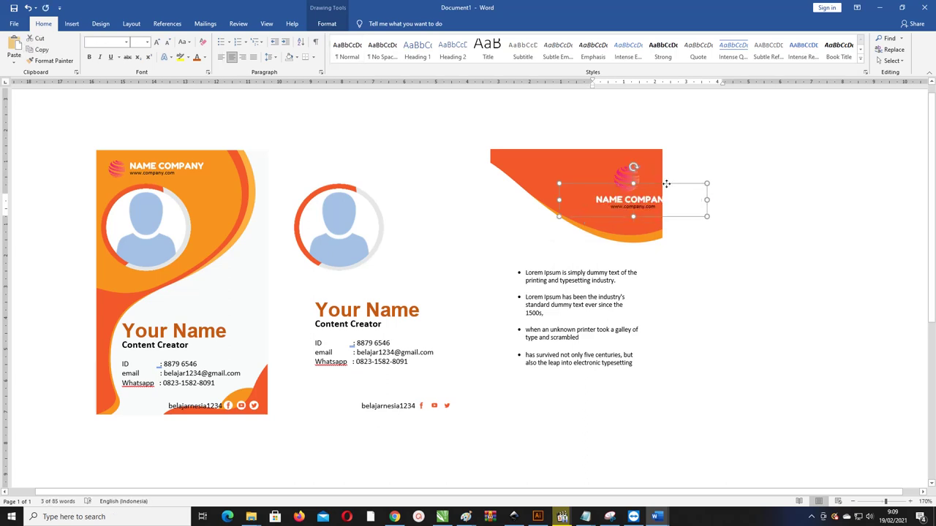
pyautogui.moveTo(694, 188); pyautogui.dragTo(620, 176)
pyautogui.click(629, 179)
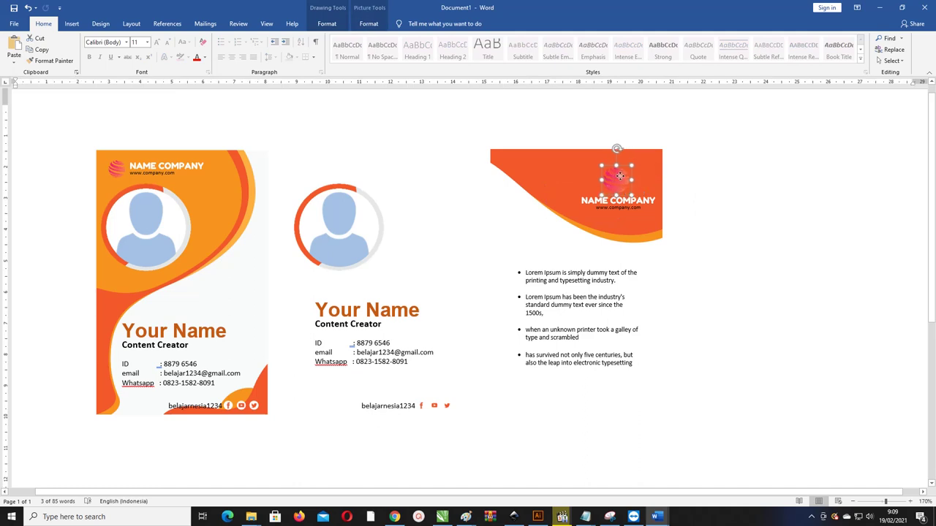
pyautogui.click(692, 193)
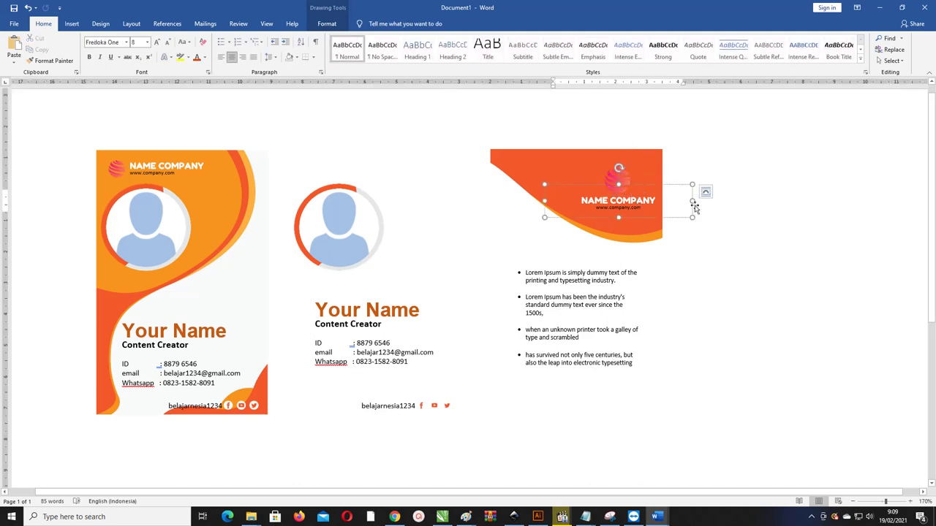
pyautogui.moveTo(676, 201); pyautogui.dragTo(658, 187)
pyautogui.click(652, 188)
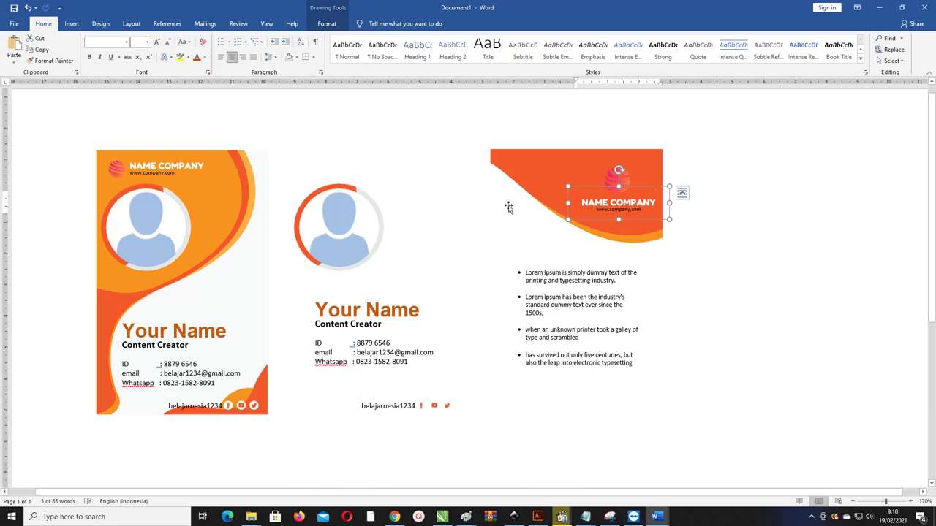
pyautogui.click(642, 362)
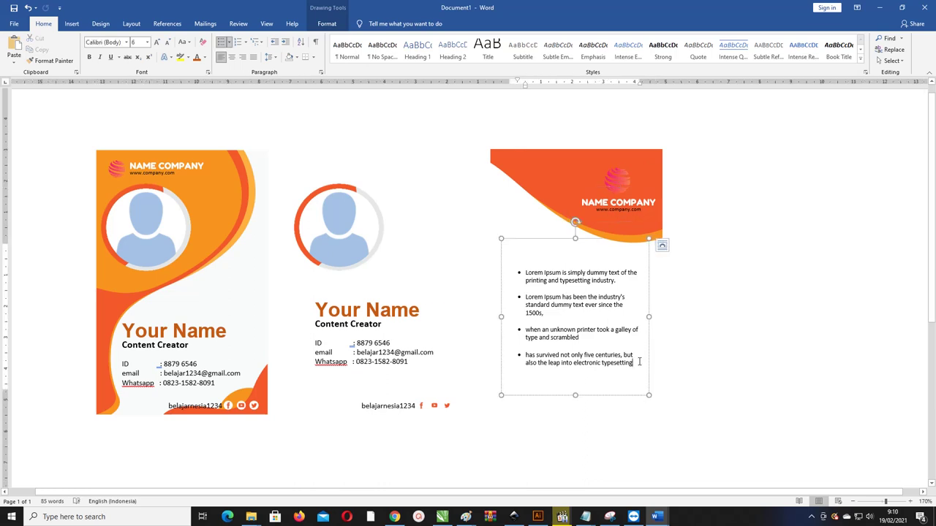
pyautogui.press('Return')
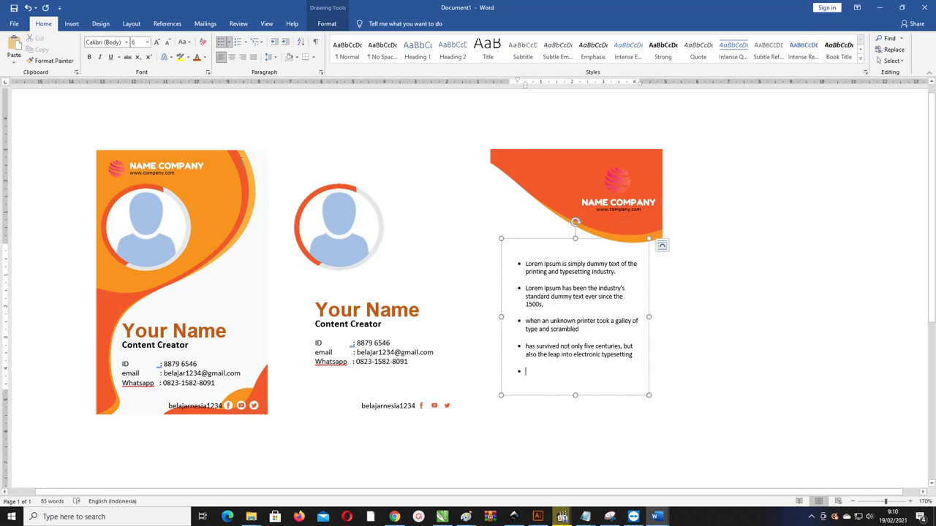
# Step: Replace the new bullet with pasted Join 20-02-2021 and Expired 20-02-2020 lines, indented right
pyautogui.press('BackSpace')
pyautogui.press('BackSpace')
pyautogui.hotkey('ctrl', 'v')
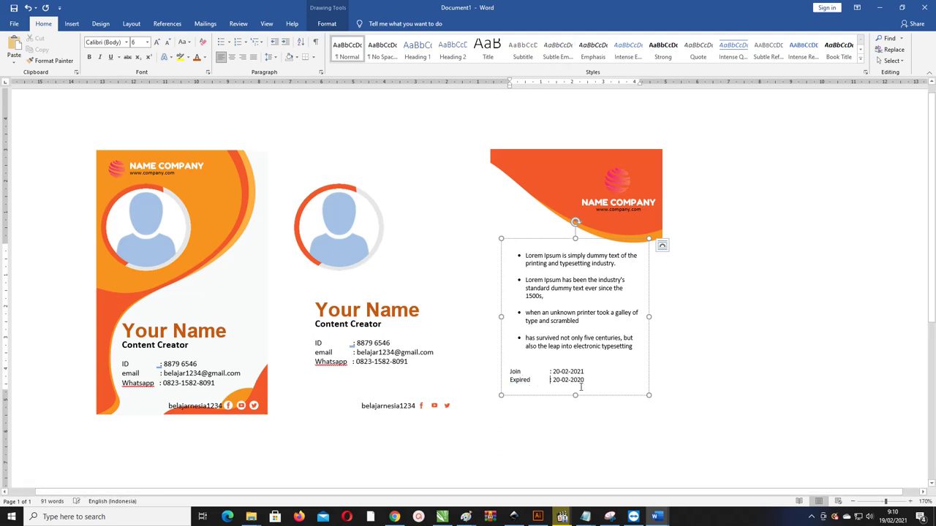
pyautogui.moveTo(587, 380); pyautogui.dragTo(510, 372)
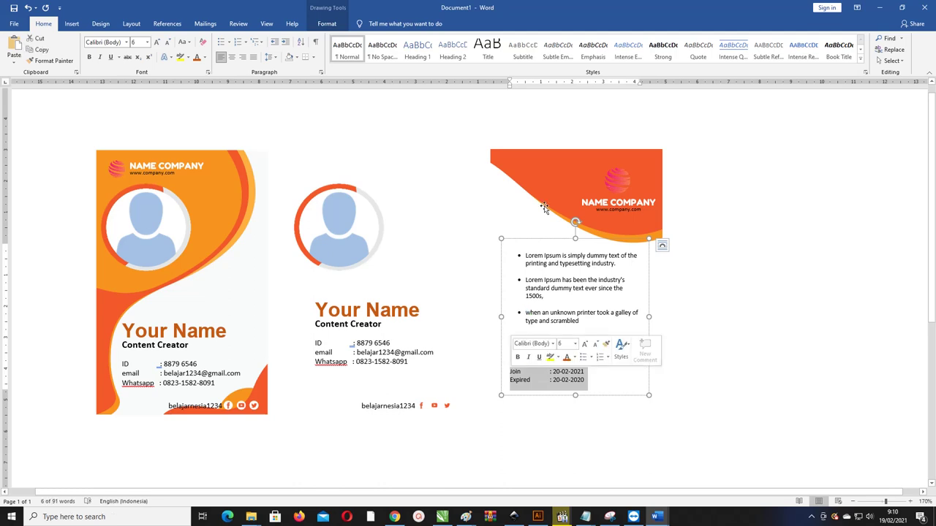
pyautogui.moveTo(510, 87)
pyautogui.mouseDown()
pyautogui.moveTo(542, 95)
pyautogui.moveTo(541, 132)
pyautogui.mouseUp()
# Step: Replace the gaps after Join and Expired with tabs so their colons line up
pyautogui.click(589, 372)
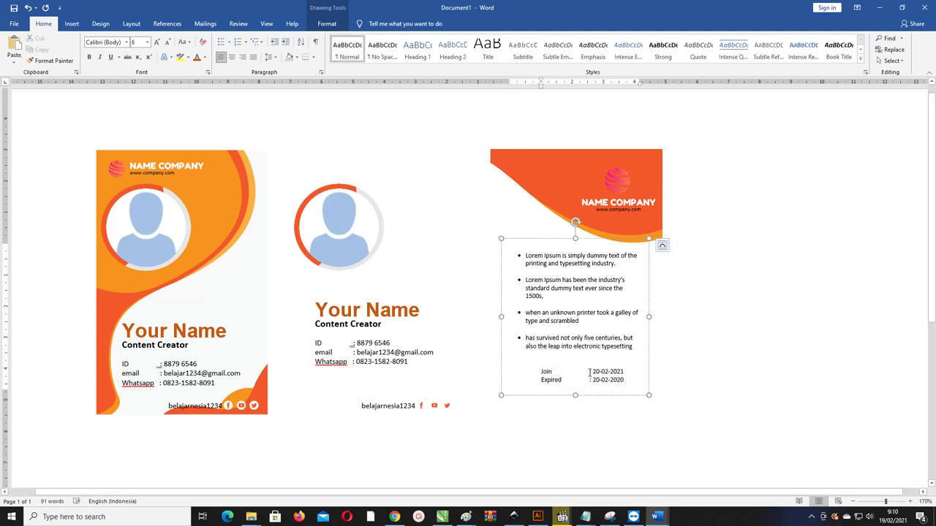
pyautogui.press('BackSpace')
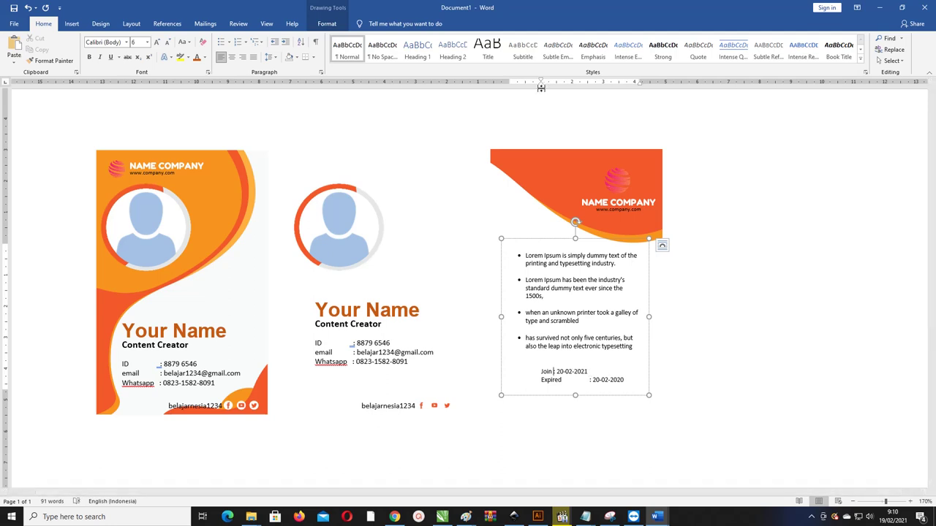
pyautogui.press('Tab')
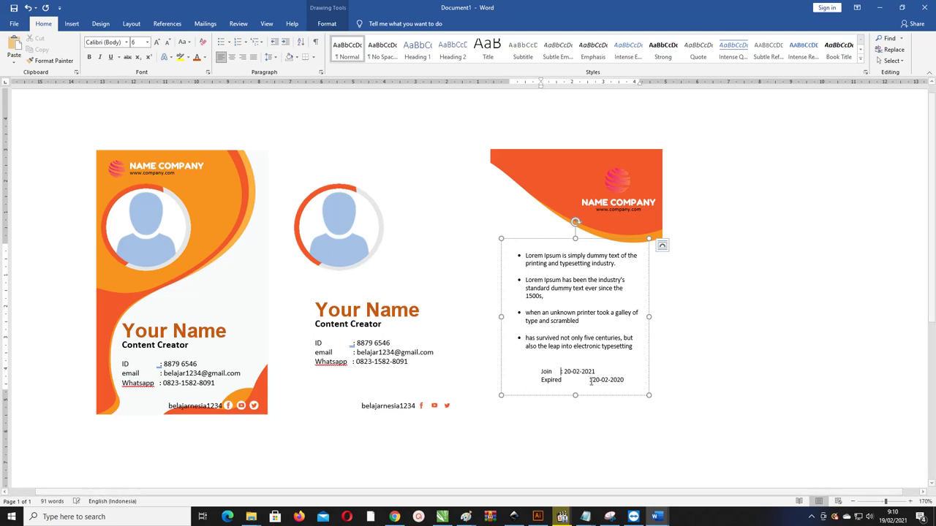
pyautogui.moveTo(589, 381); pyautogui.dragTo(564, 382)
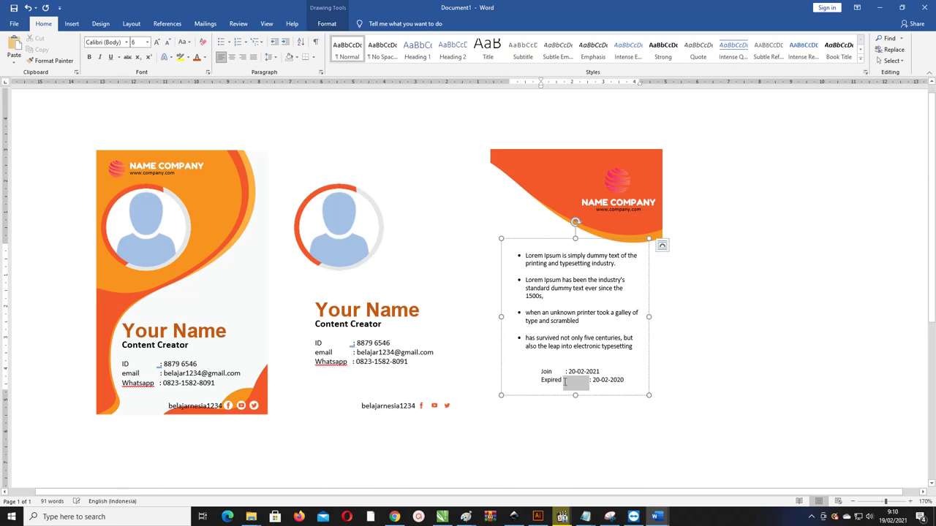
pyautogui.press('Delete')
pyautogui.press('Tab')
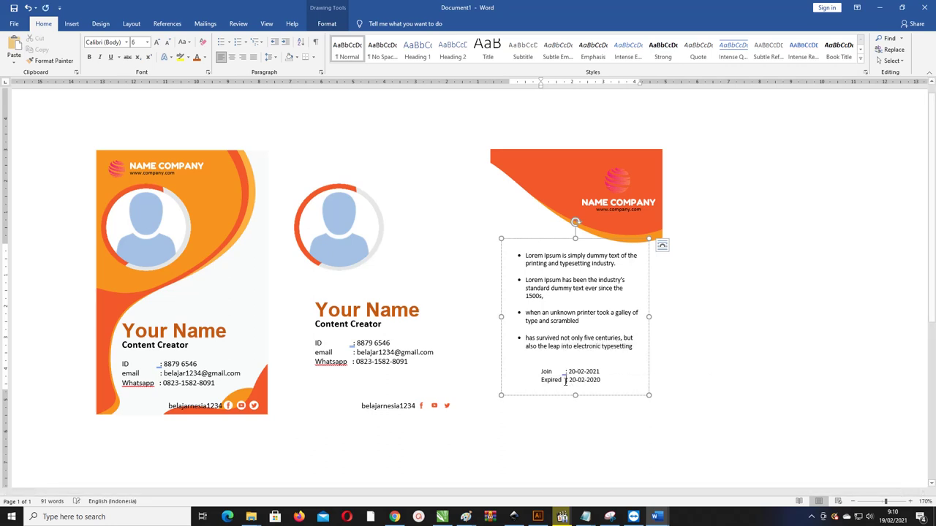
pyautogui.click(674, 320)
pyautogui.scroll(-1, 654, 268)
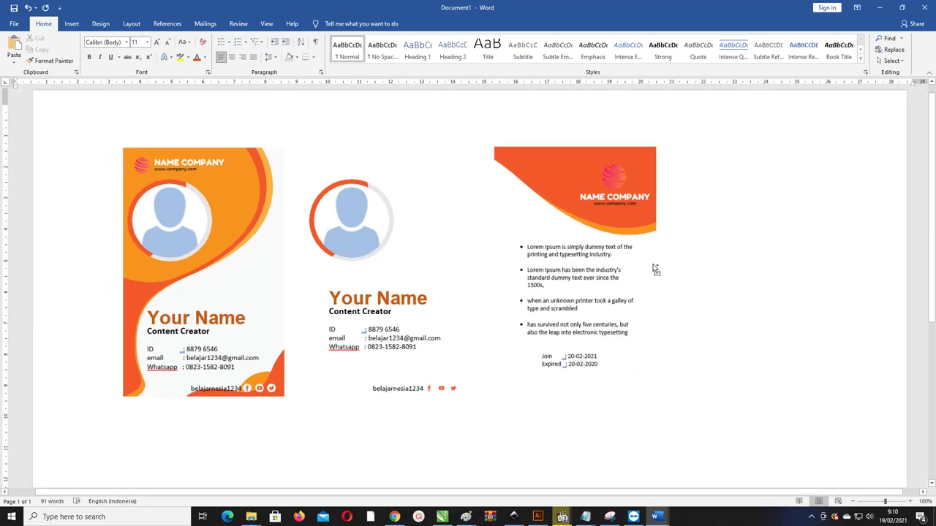
# Step: Delete the unfinished middle card using Select Objects box selection
pyautogui.click(600, 358)
pyautogui.scroll(-2, 452, 261)
pyautogui.click(370, 212)
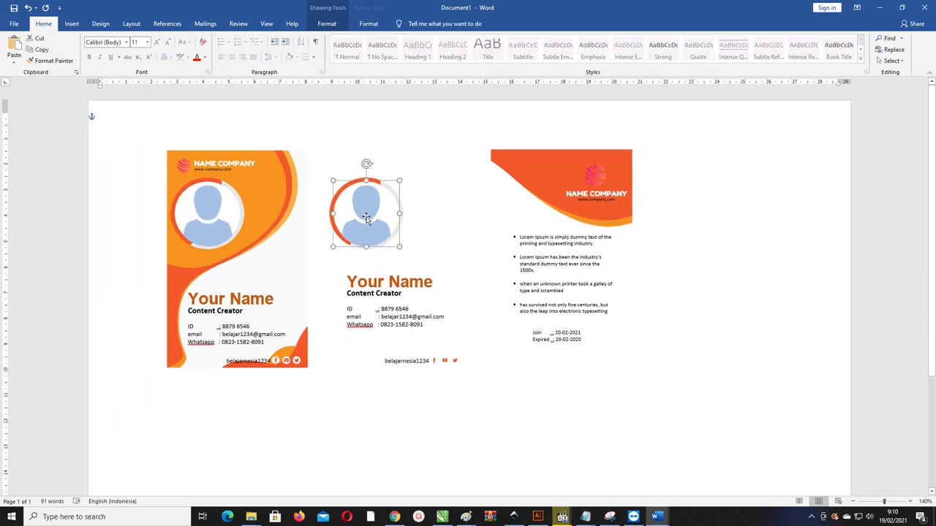
pyautogui.click(893, 62)
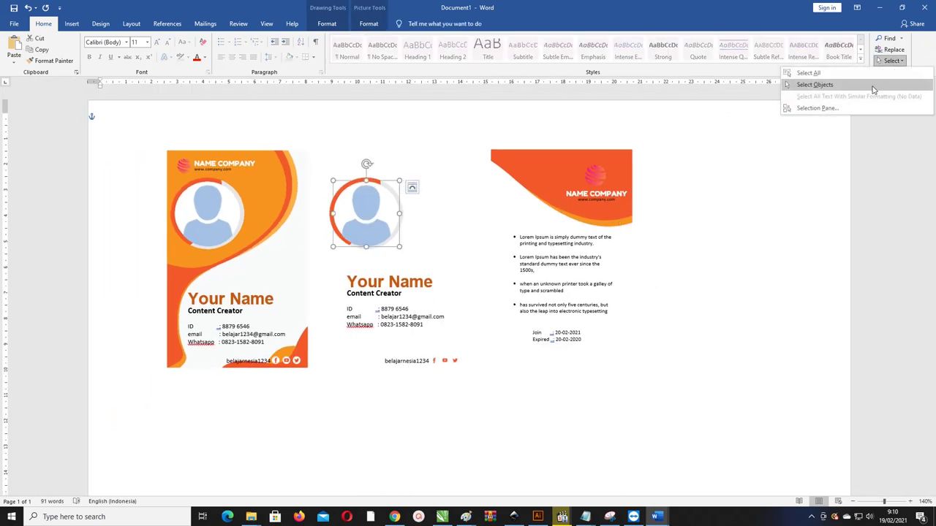
pyautogui.click(814, 84)
pyautogui.moveTo(317, 128); pyautogui.dragTo(488, 432)
pyautogui.press('Delete')
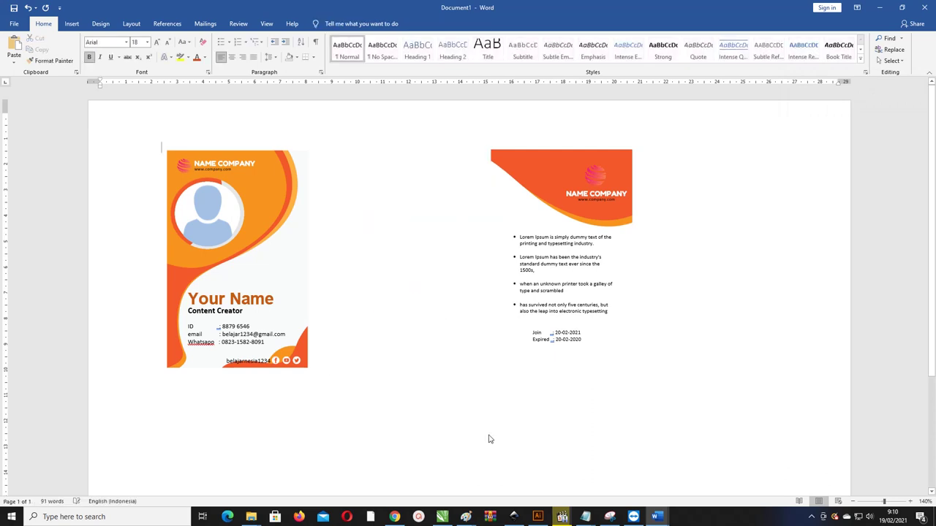
# Step: Move the back card's pieces against the front card and group them into one object
pyautogui.scroll(-1, 493, 430)
pyautogui.click(893, 62)
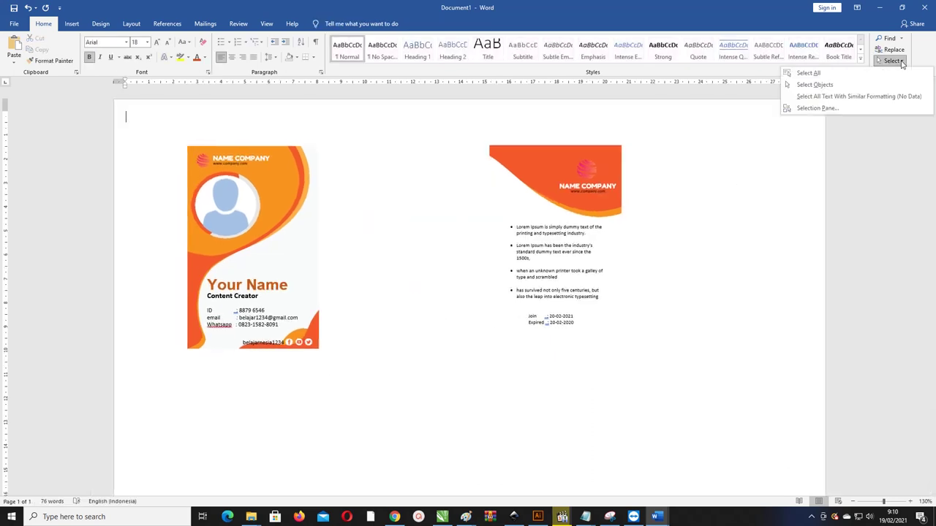
pyautogui.click(865, 86)
pyautogui.moveTo(459, 130); pyautogui.dragTo(701, 413)
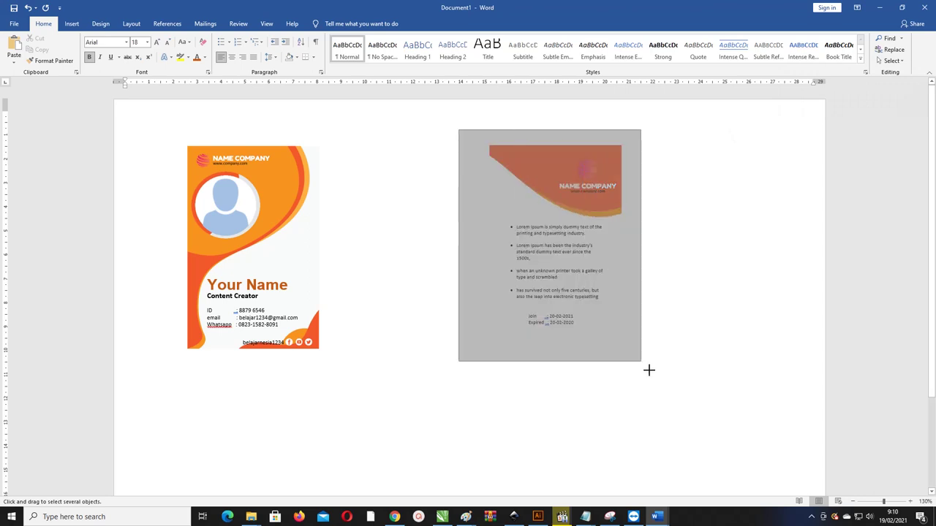
pyautogui.moveTo(554, 155); pyautogui.dragTo(384, 153)
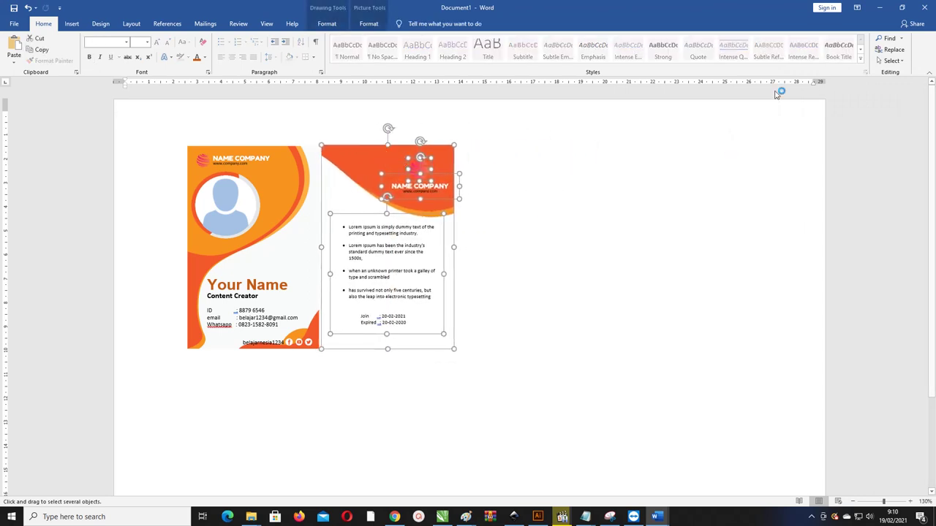
pyautogui.rightClick(353, 173)
pyautogui.moveTo(398, 226)
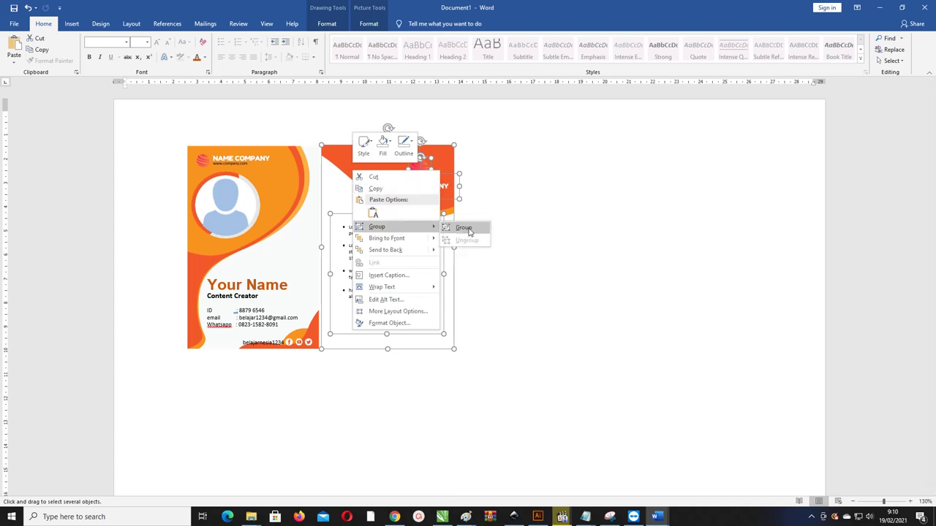
pyautogui.click(457, 226)
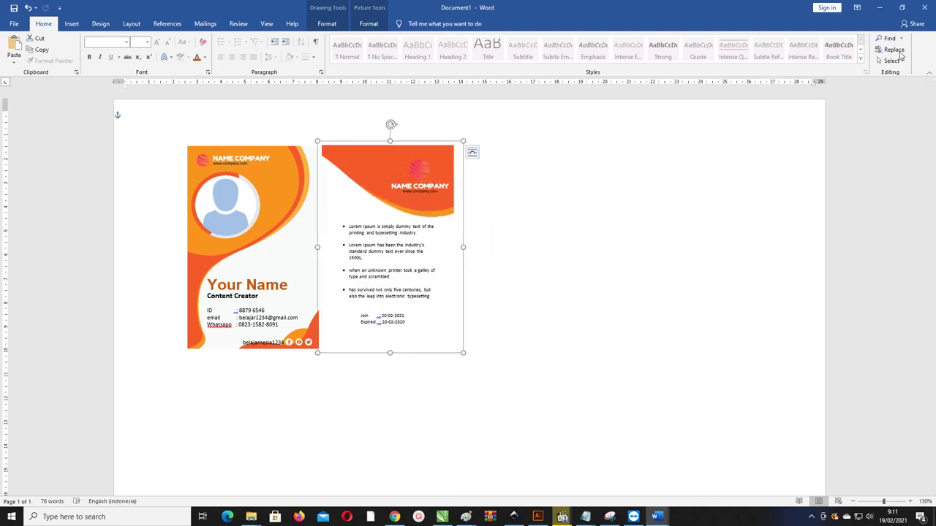
# Step: Box-select all pieces of the front card with Select Objects
pyautogui.click(893, 61)
pyautogui.click(877, 86)
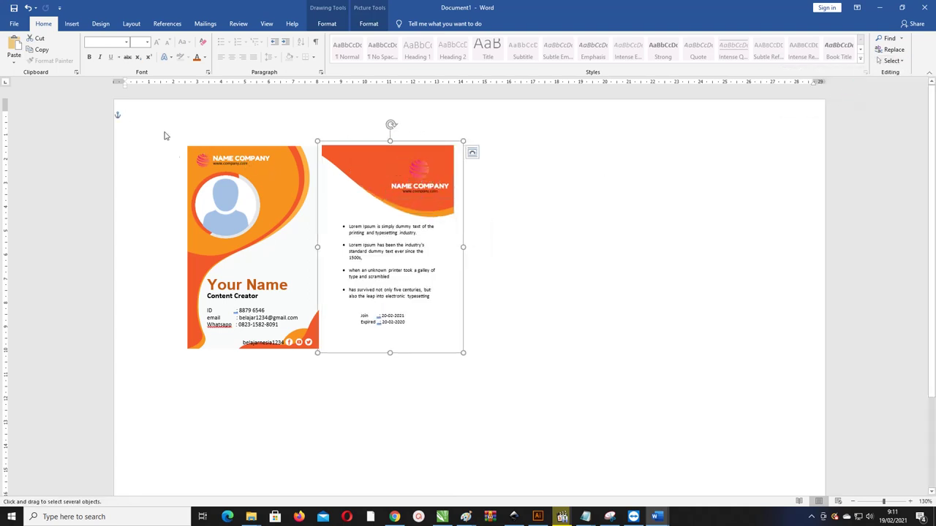
pyautogui.moveTo(165, 136); pyautogui.dragTo(324, 372)
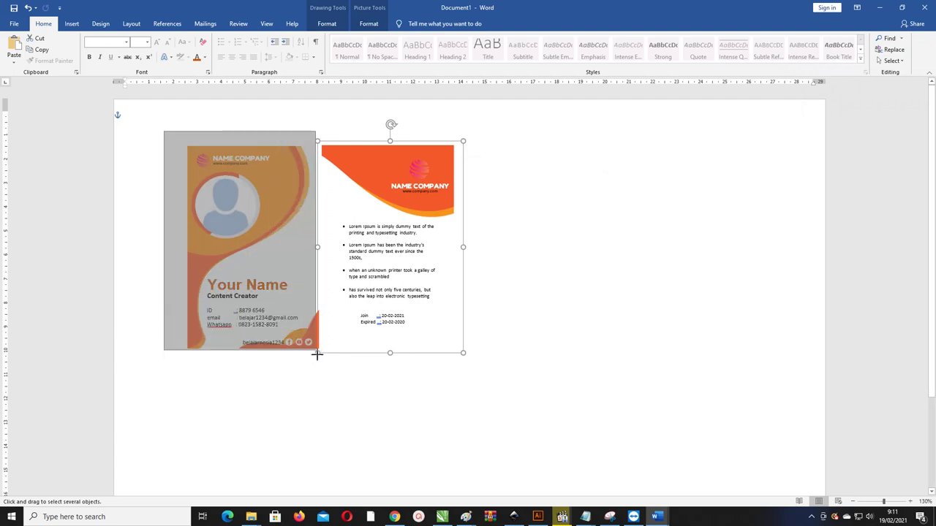
# Step: Reselect all front-card pieces and group them into one object
pyautogui.rightClick(264, 159)
pyautogui.click(168, 135)
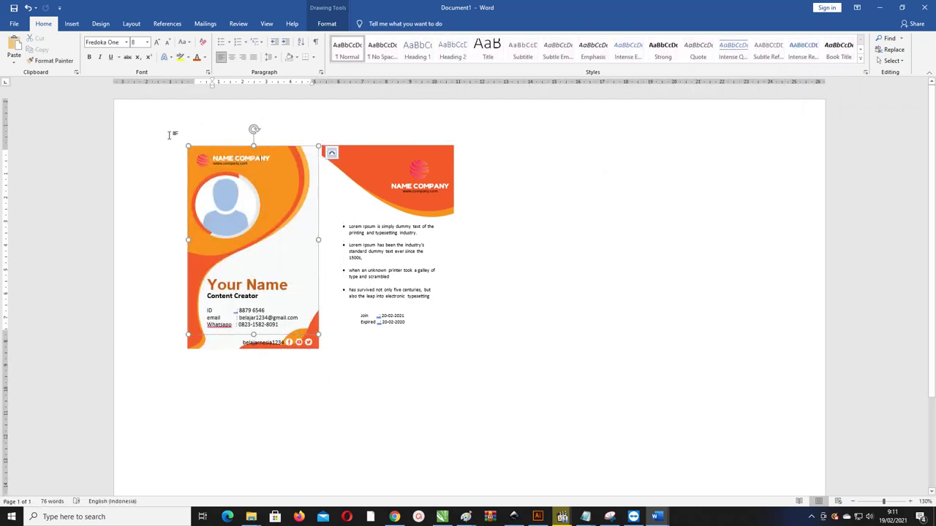
pyautogui.click(892, 61)
pyautogui.click(881, 85)
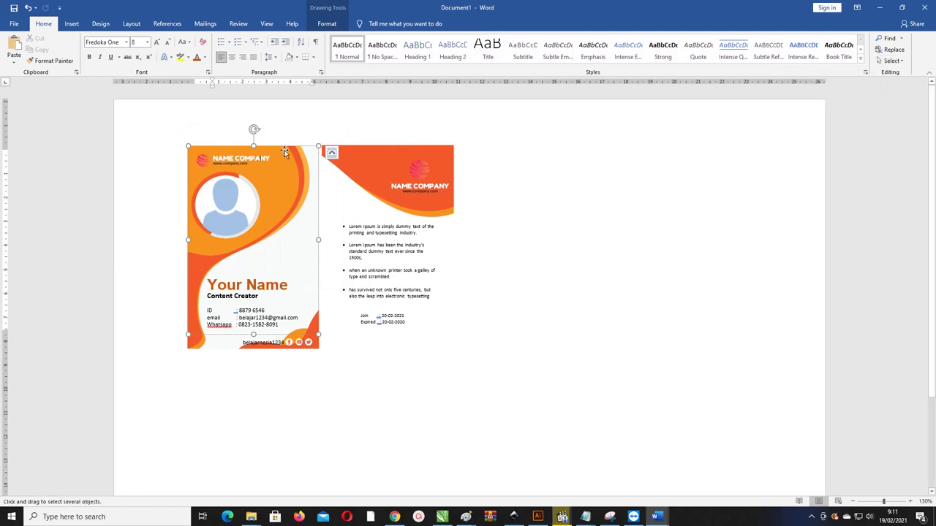
pyautogui.moveTo(156, 136); pyautogui.dragTo(329, 395)
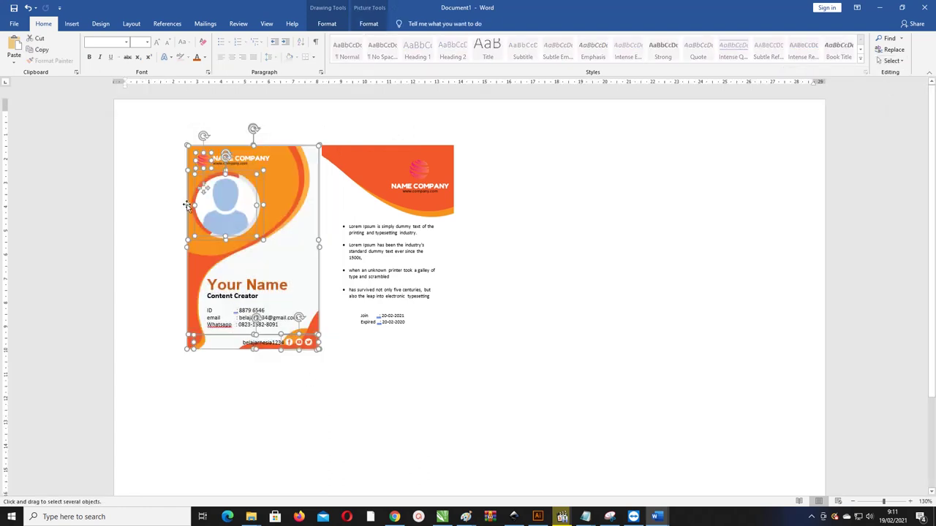
pyautogui.rightClick(232, 176)
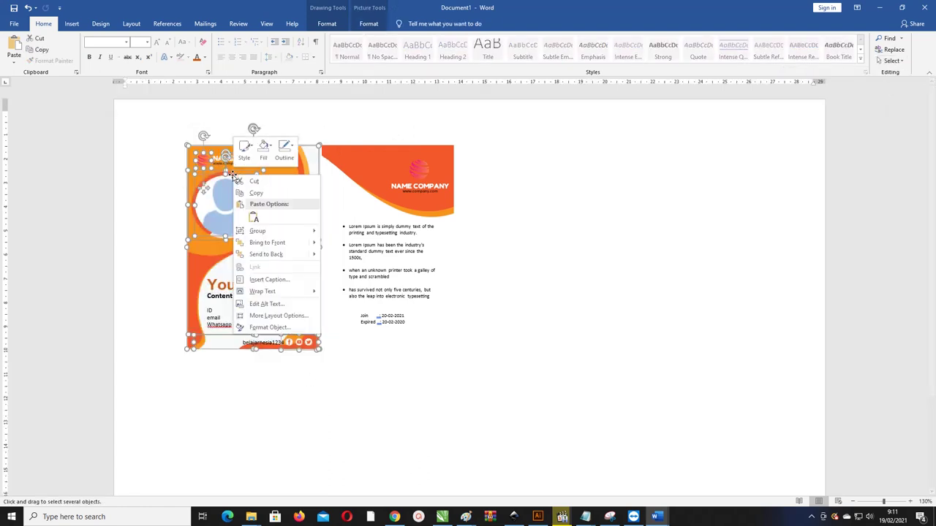
pyautogui.moveTo(310, 231)
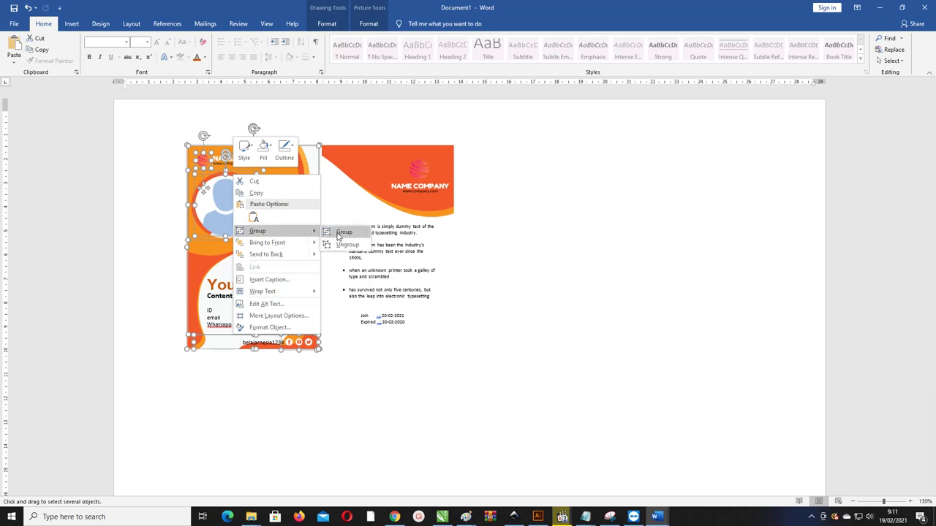
pyautogui.click(341, 232)
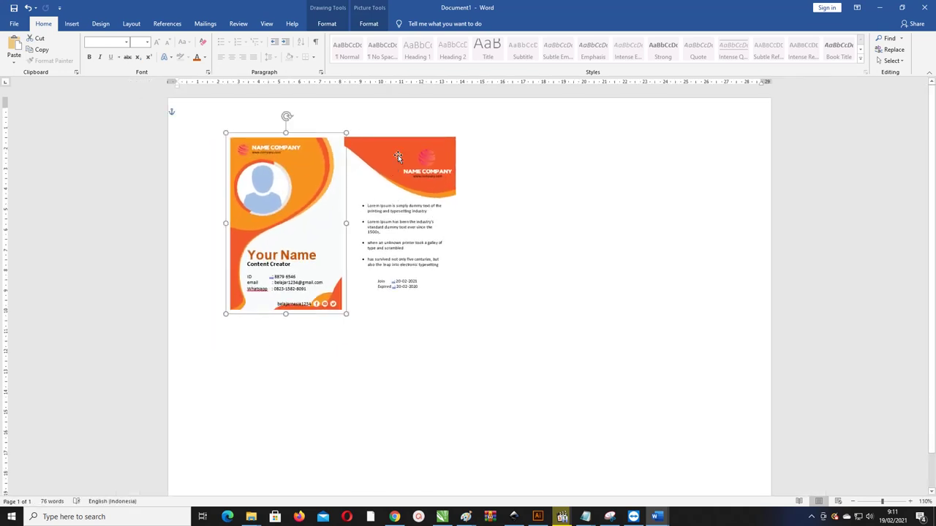
# Step: Select both the front and back cards together
pyautogui.click(398, 155)
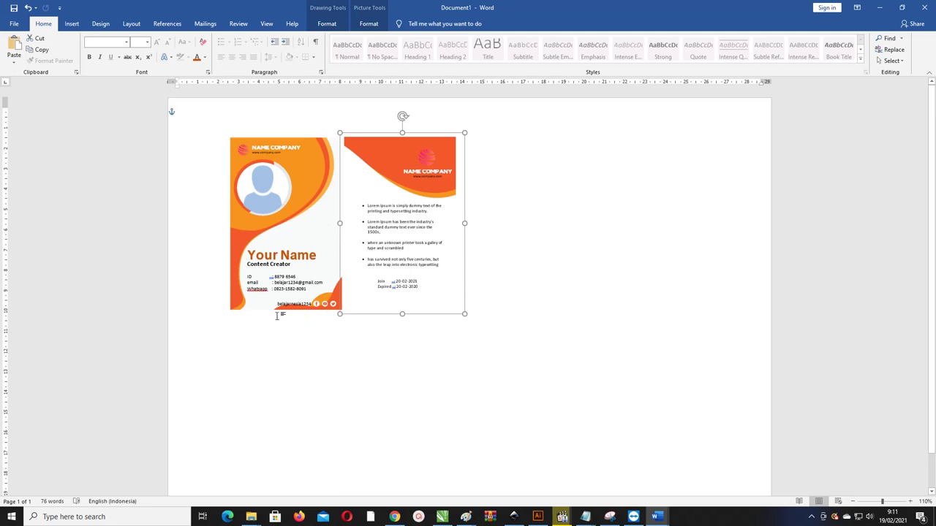
pyautogui.click(305, 150)
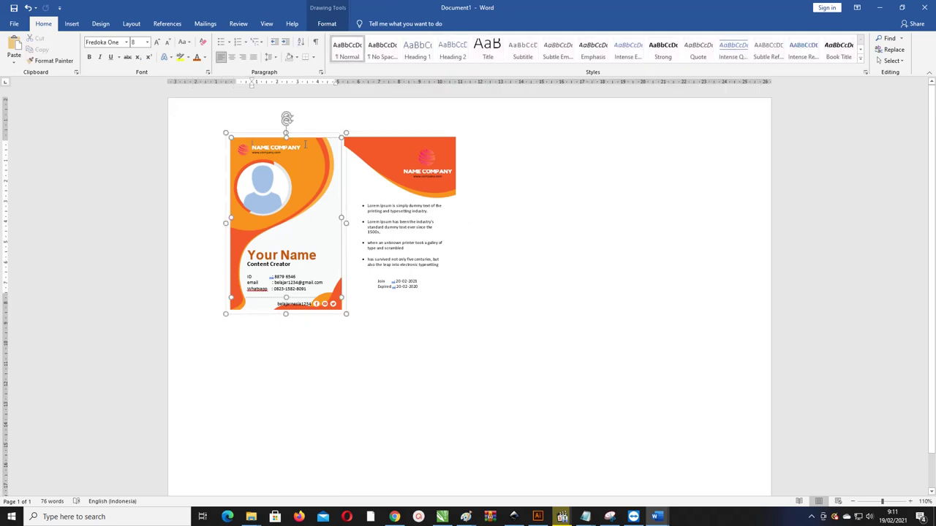
pyautogui.keyDown('shift'); pyautogui.click(381, 161); pyautogui.keyUp('shift')
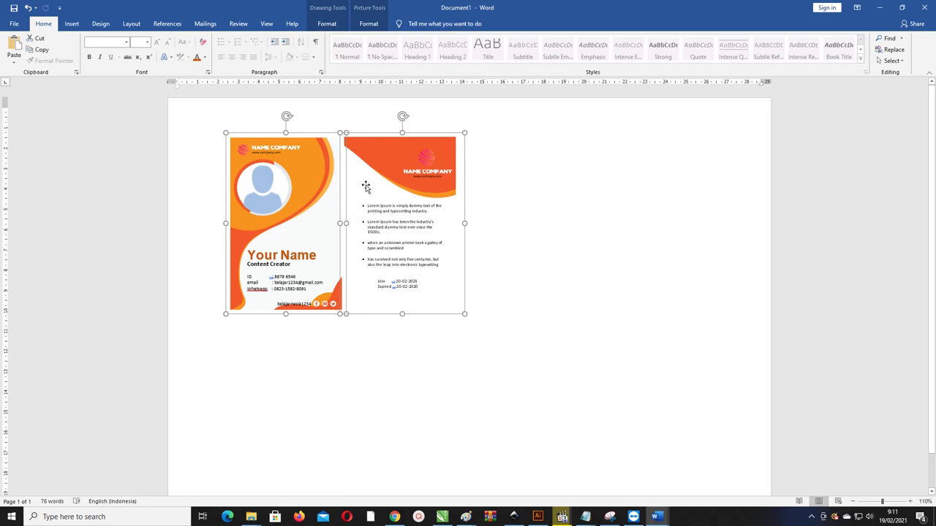
# Step: Copy the front-and-back card pair to the right of the originals
pyautogui.scroll(-2, 387, 169)
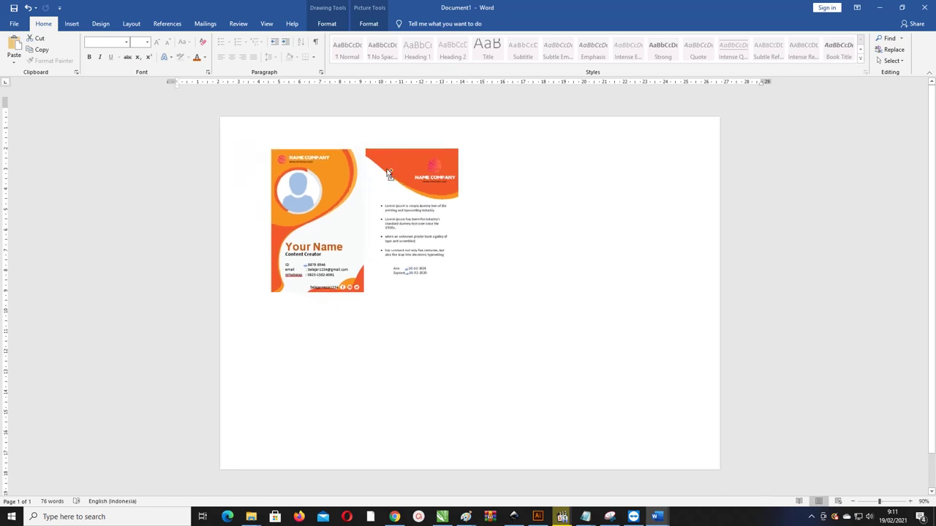
pyautogui.scroll(-1, 387, 169)
pyautogui.moveTo(401, 186); pyautogui.dragTo(552, 178)
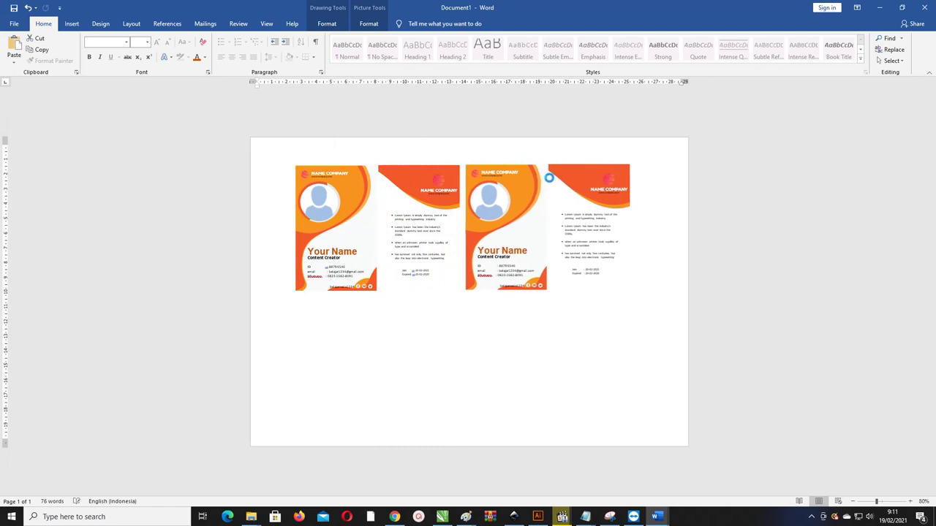
pyautogui.moveTo(552, 178); pyautogui.dragTo(547, 177)
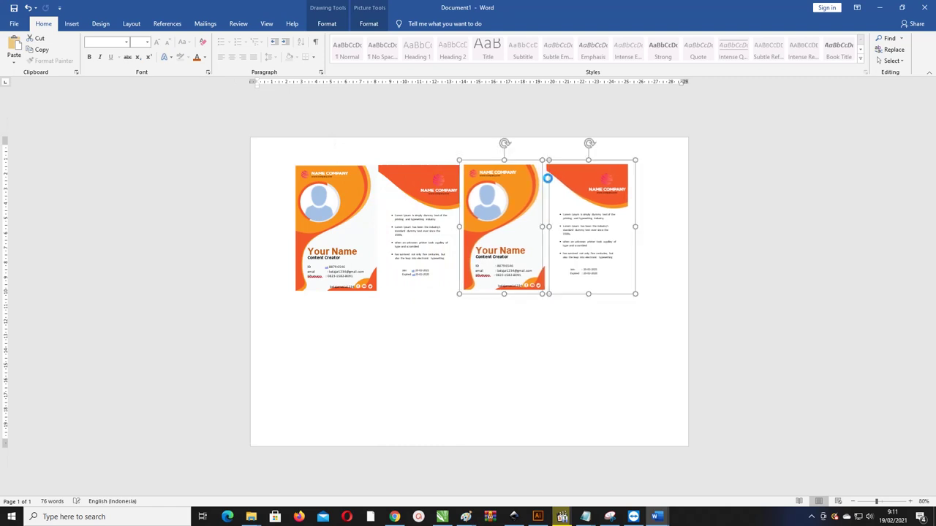
# Step: Select all four cards and copy them into a second row below
pyautogui.keyDown('shift'); pyautogui.click(428, 189); pyautogui.keyUp('shift')
pyautogui.keyDown('shift'); pyautogui.click(358, 184); pyautogui.keyUp('shift')
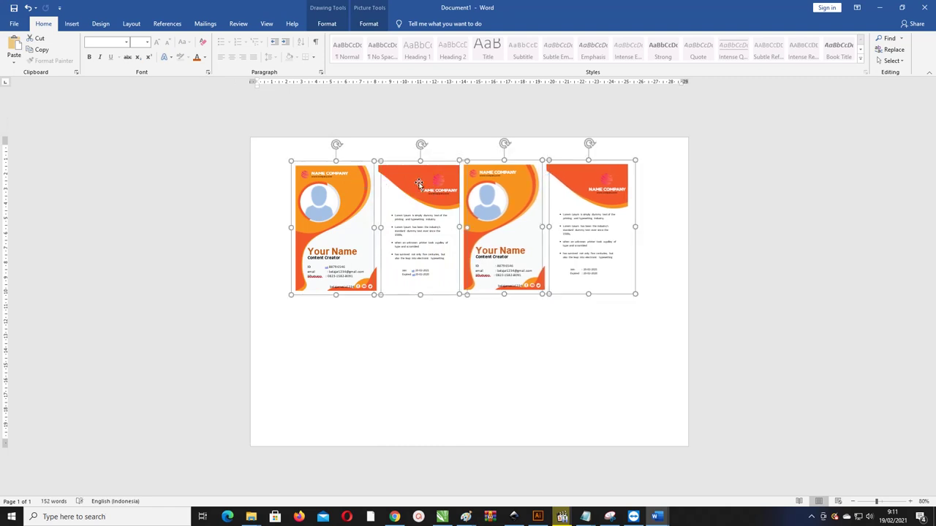
pyautogui.moveTo(419, 183); pyautogui.dragTo(419, 289)
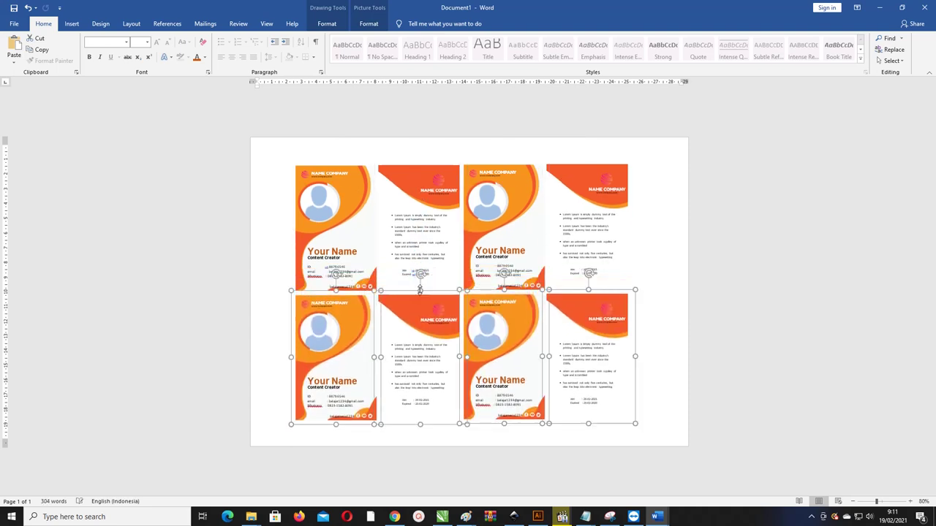
pyautogui.click(653, 211)
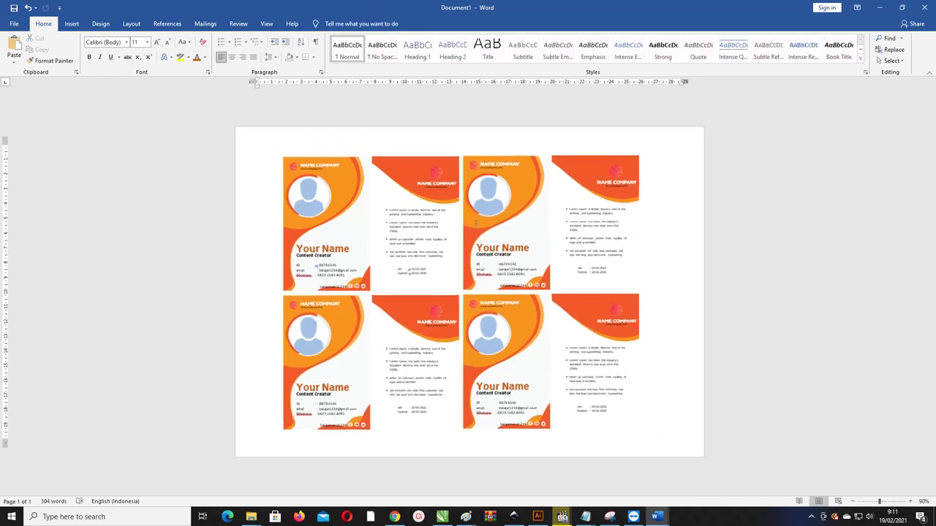
pyautogui.scroll(1, 484, 220)
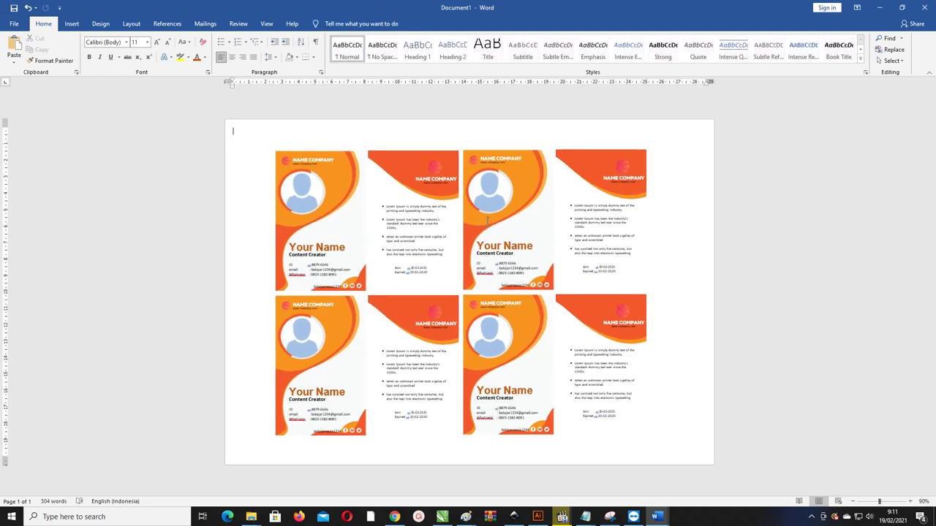